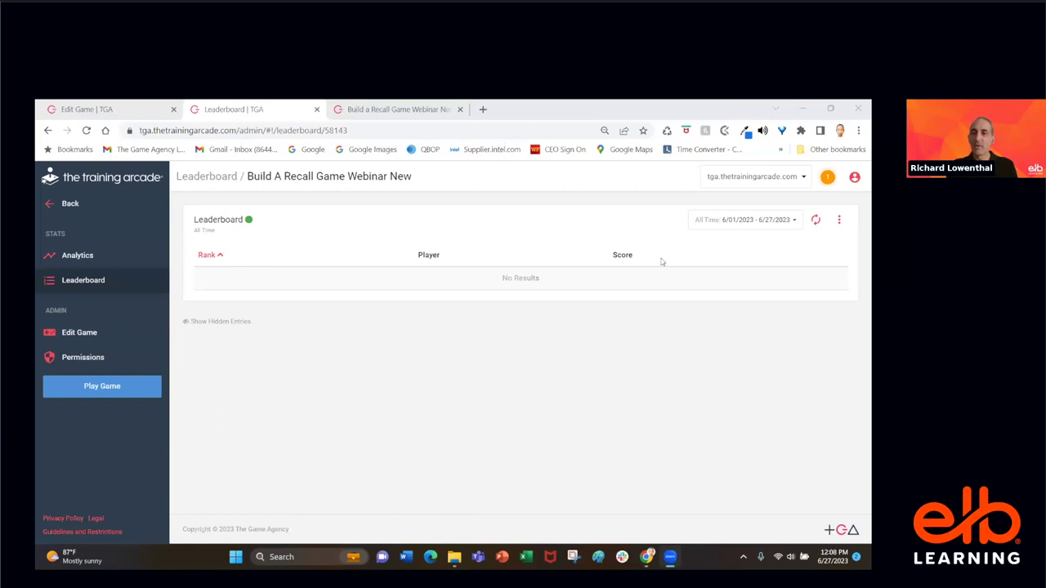
pyautogui.click(838, 221)
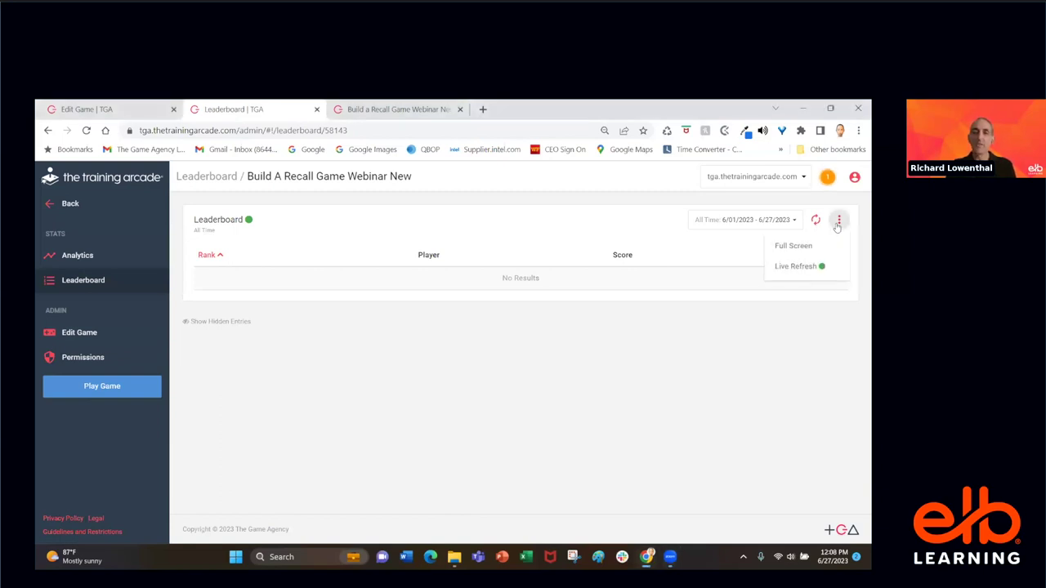
pyautogui.click(609, 330)
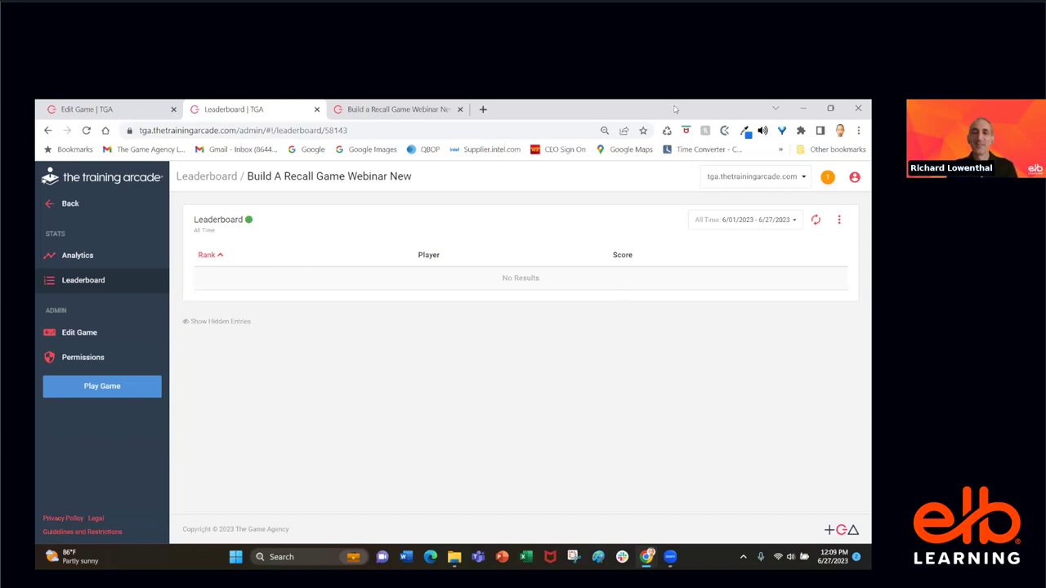
pyautogui.click(605, 214)
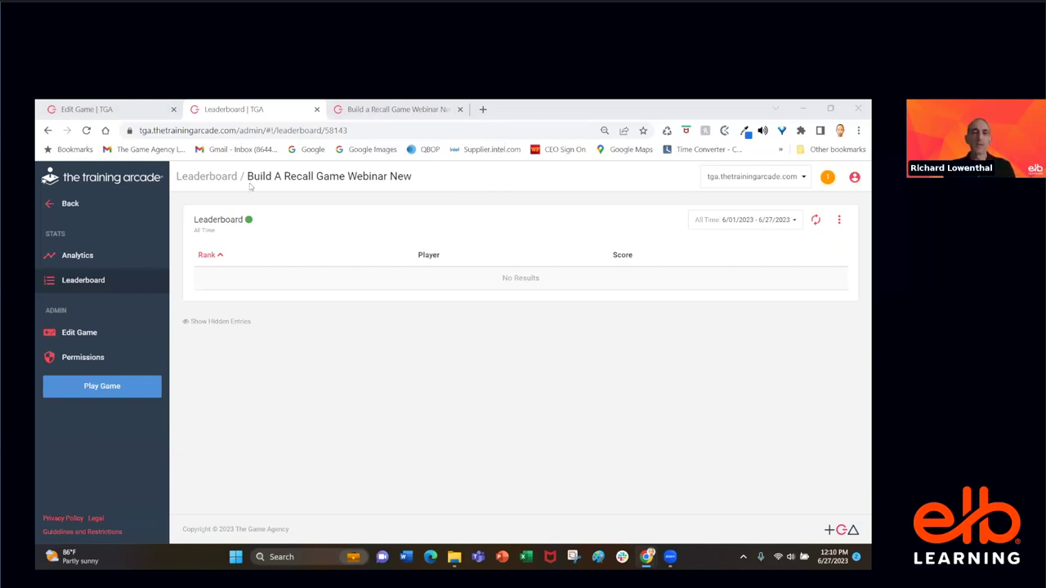
# - Reload the leaderboard of the Recall game and browse the player rankings through to the last page
pyautogui.click(86, 131)
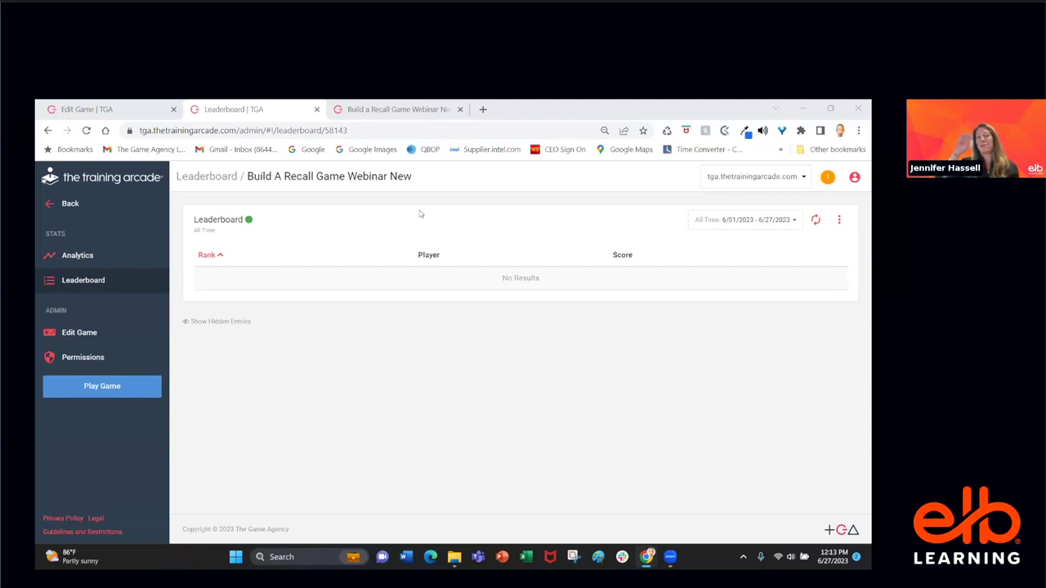
pyautogui.click(87, 130)
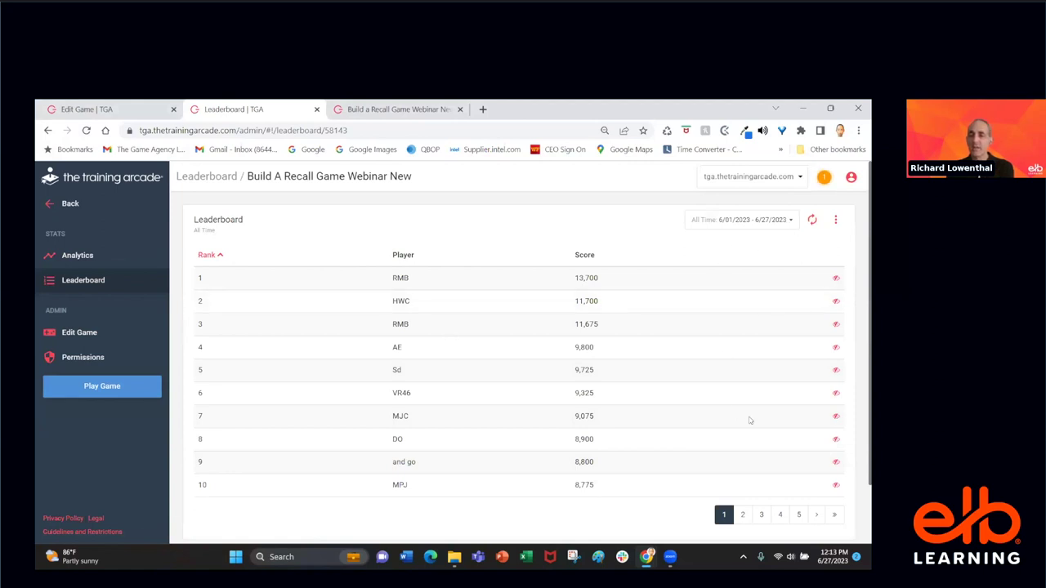
pyautogui.click(816, 516)
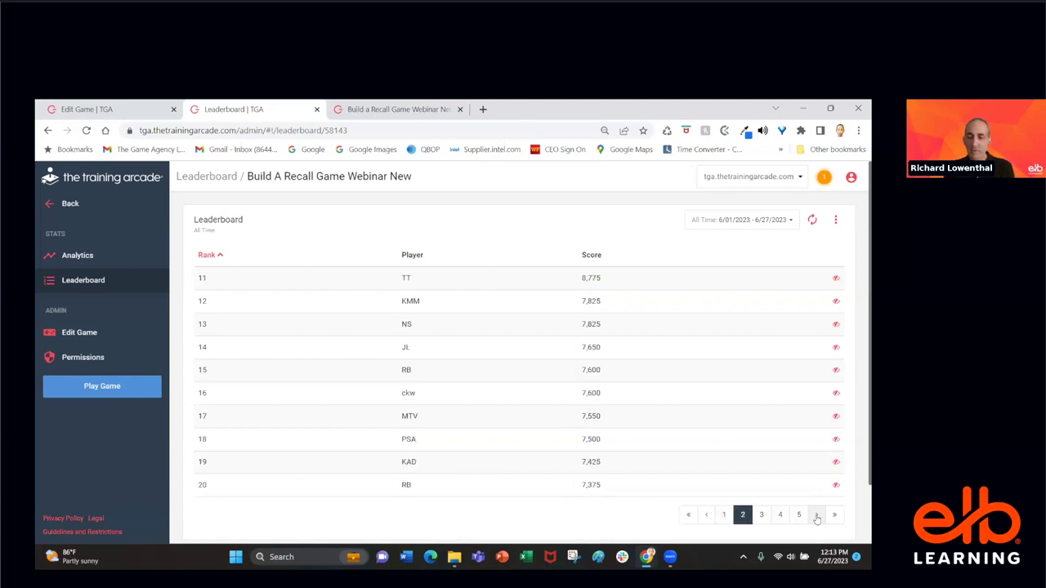
pyautogui.click(834, 515)
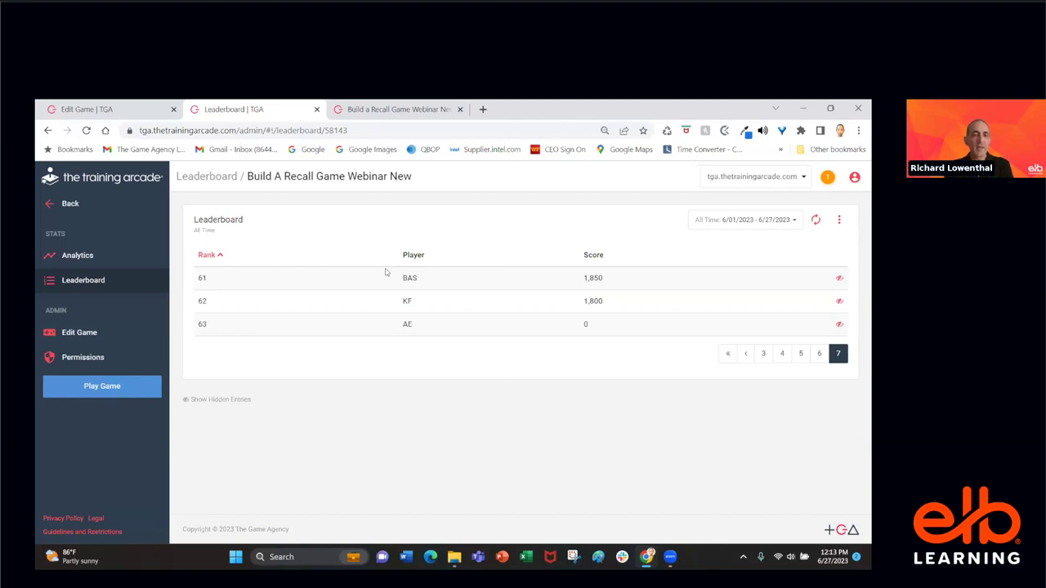
# - Open the game's analytics and examine the player trends and per-player statistics, including accuracy by session
pyautogui.click(84, 258)
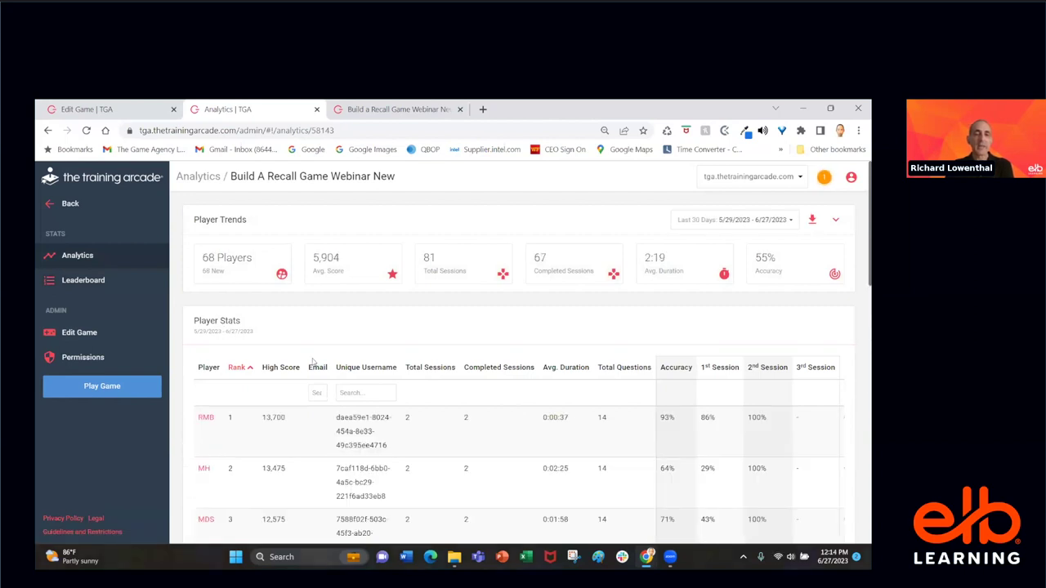
pyautogui.scroll(-1, 313, 362)
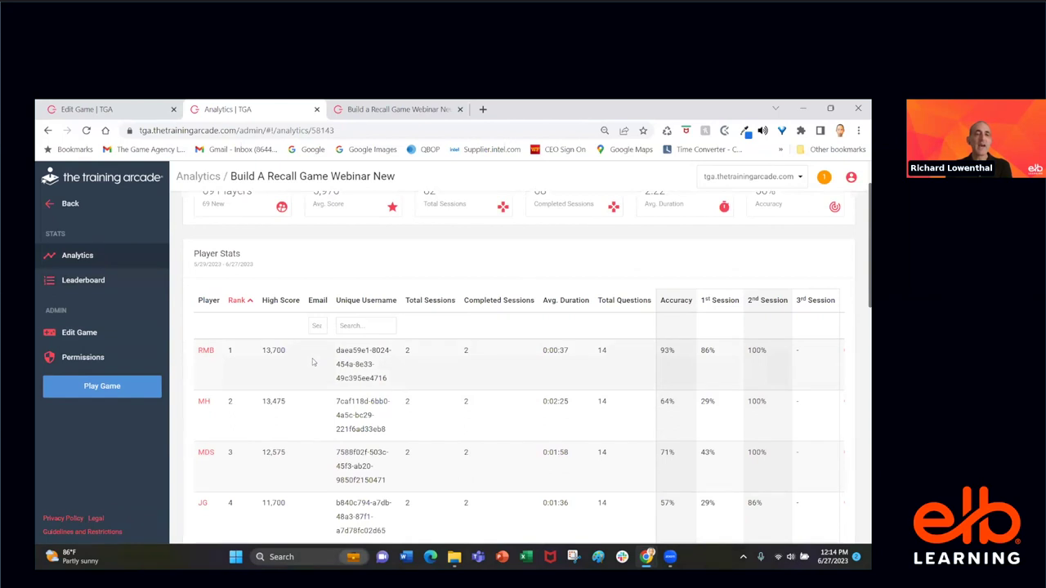
pyautogui.scroll(-1, 312, 362)
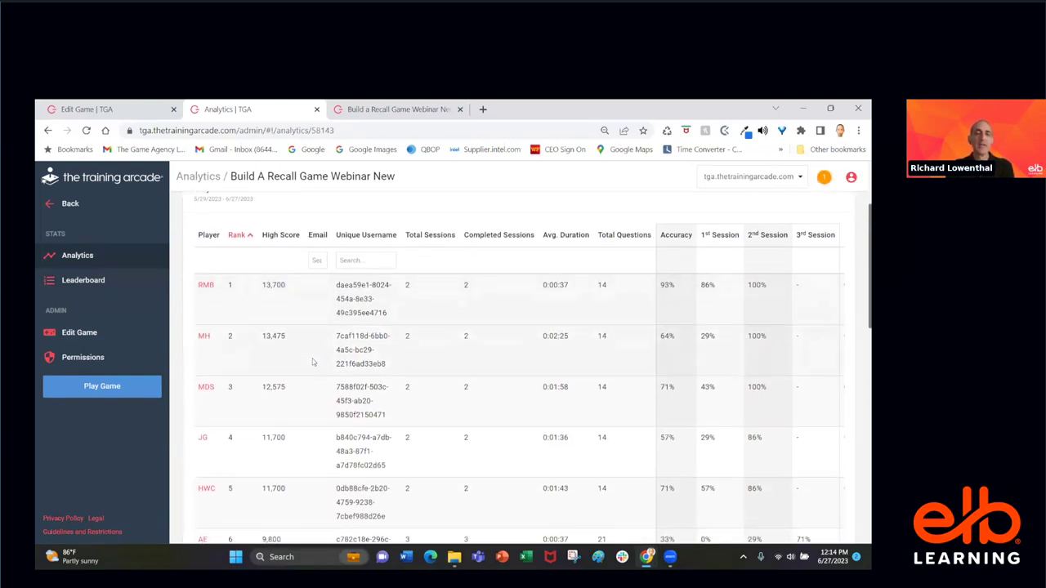
pyautogui.scroll(-1, 313, 362)
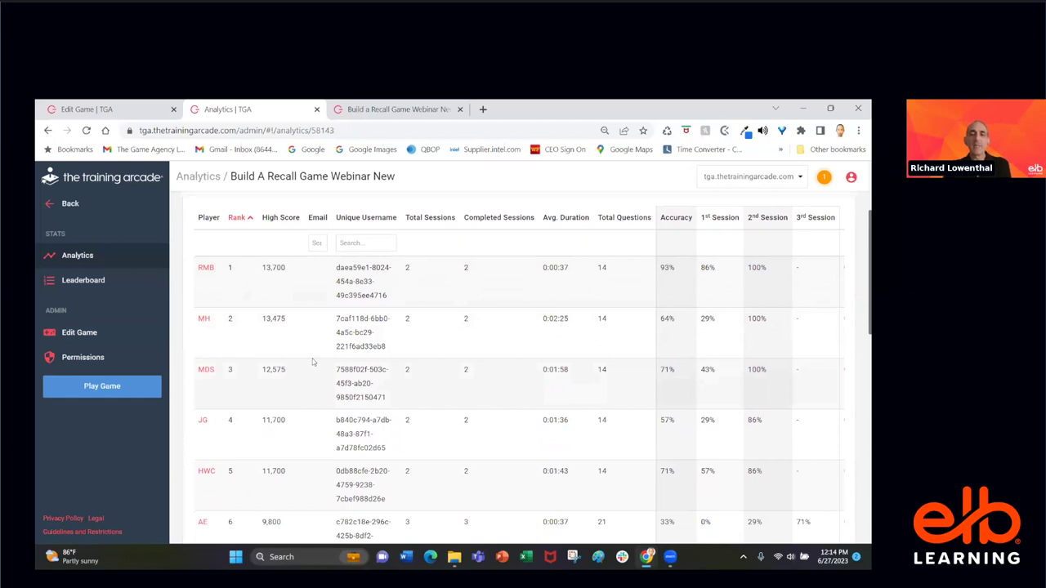
pyautogui.scroll(-1, 312, 362)
pyautogui.scroll(-1, 313, 362)
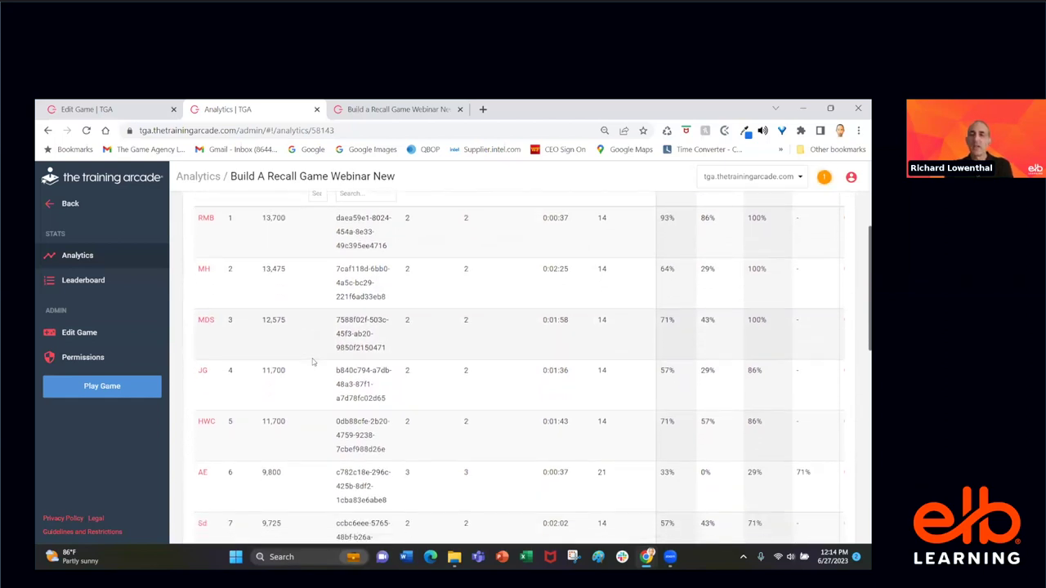
pyautogui.scroll(3, 312, 362)
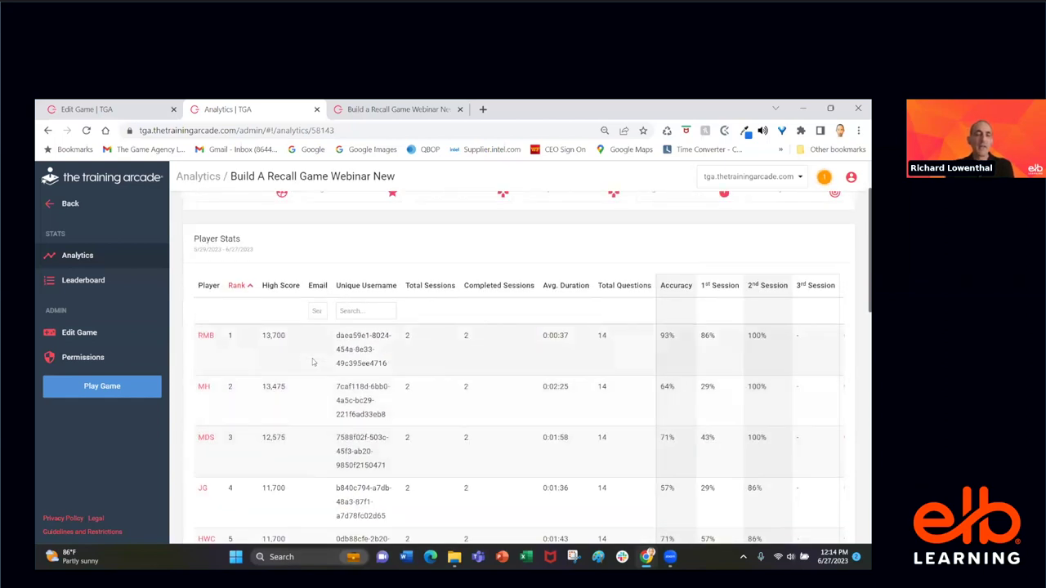
pyautogui.scroll(-1, 312, 362)
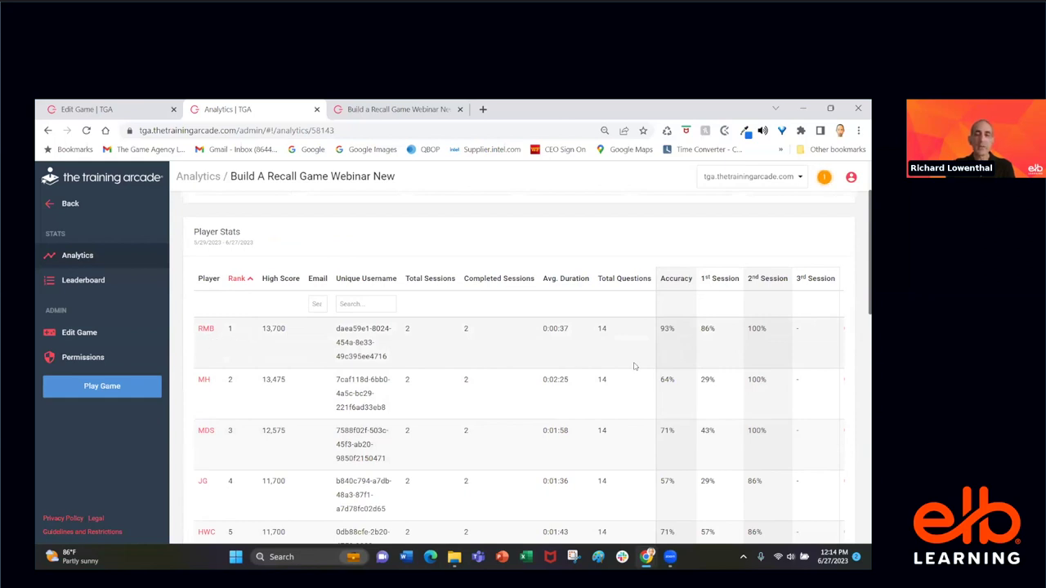
pyautogui.scroll(-1, 644, 364)
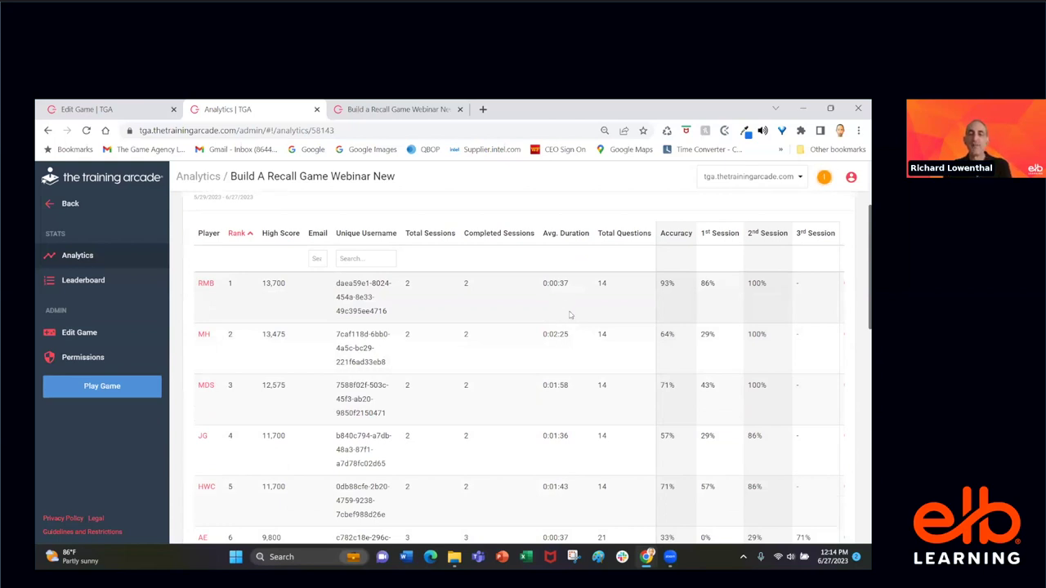
pyautogui.scroll(-1, 647, 348)
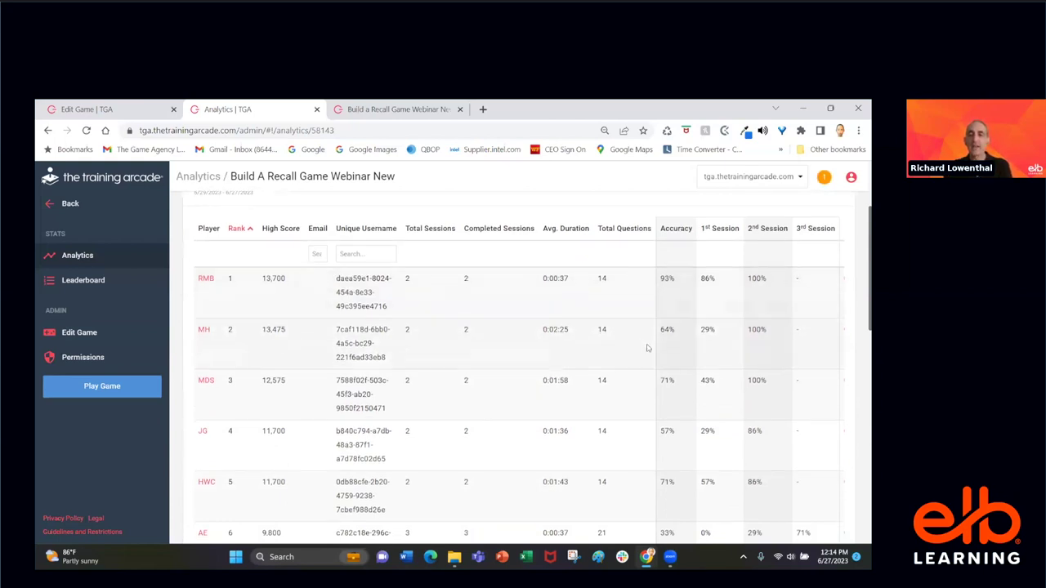
pyautogui.scroll(-2, 647, 348)
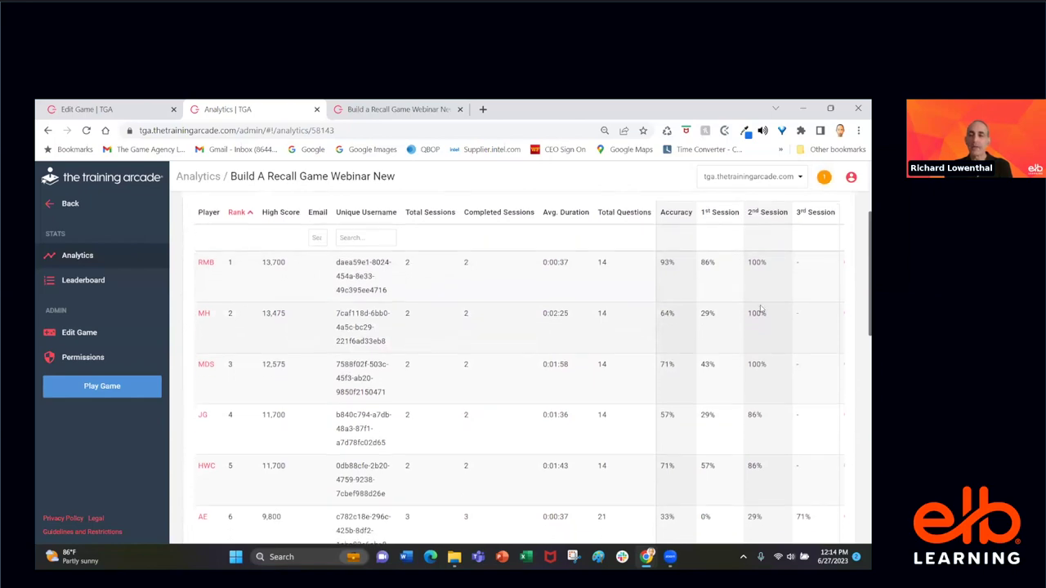
pyautogui.scroll(-3, 724, 290)
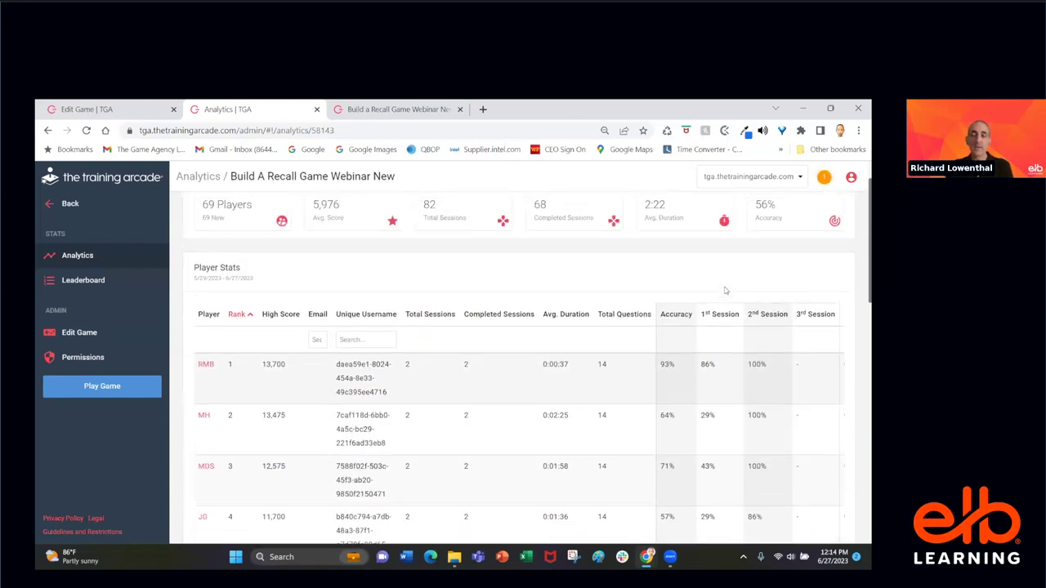
# - Sort the Question Stats by accuracy from lowest to highest and compare the attempts for each question
pyautogui.scroll(-6, 724, 290)
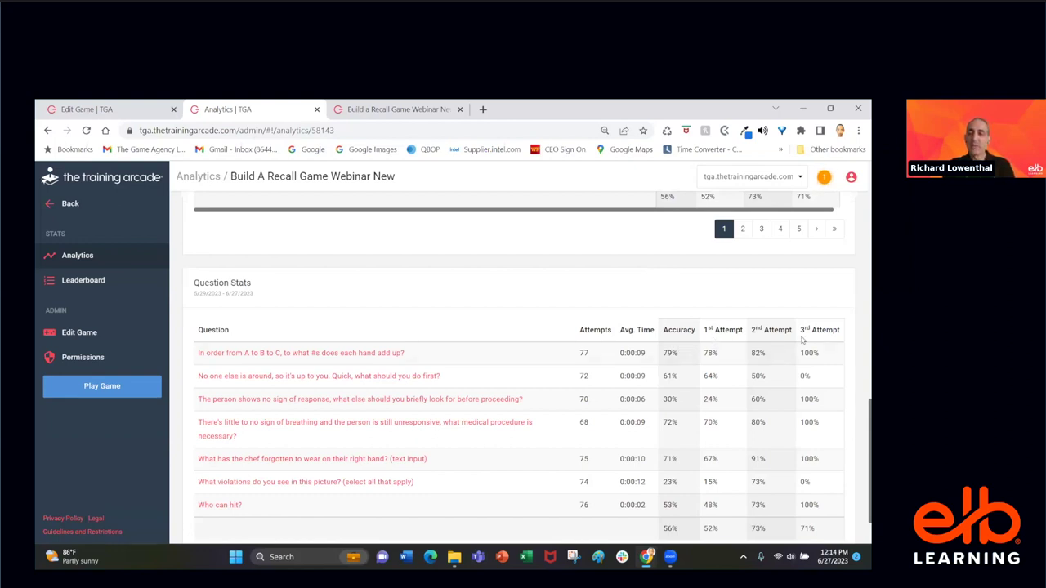
pyautogui.click(678, 331)
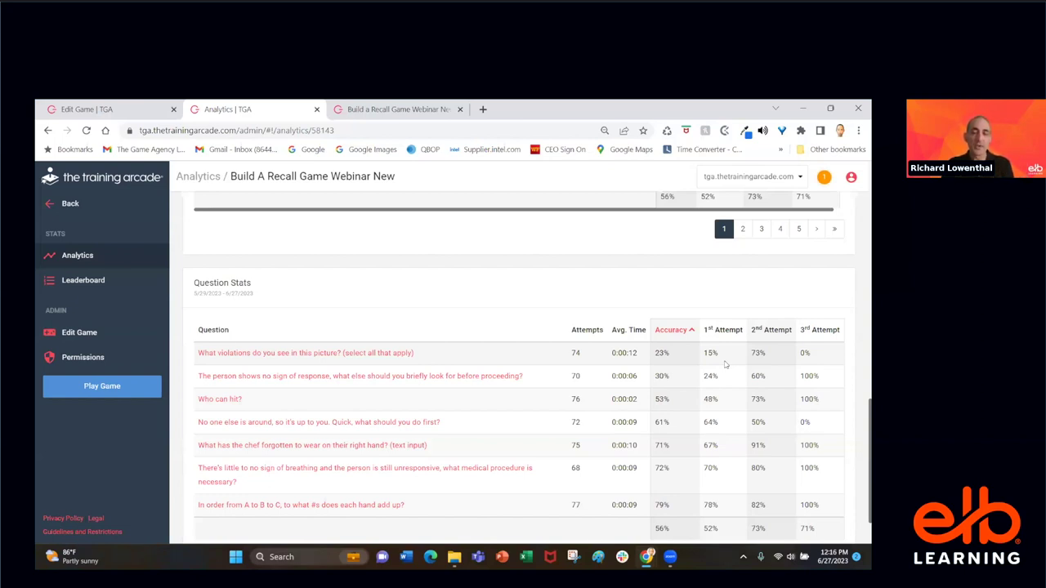
pyautogui.scroll(3, 718, 382)
pyautogui.scroll(3, 718, 381)
pyautogui.scroll(-5, 718, 382)
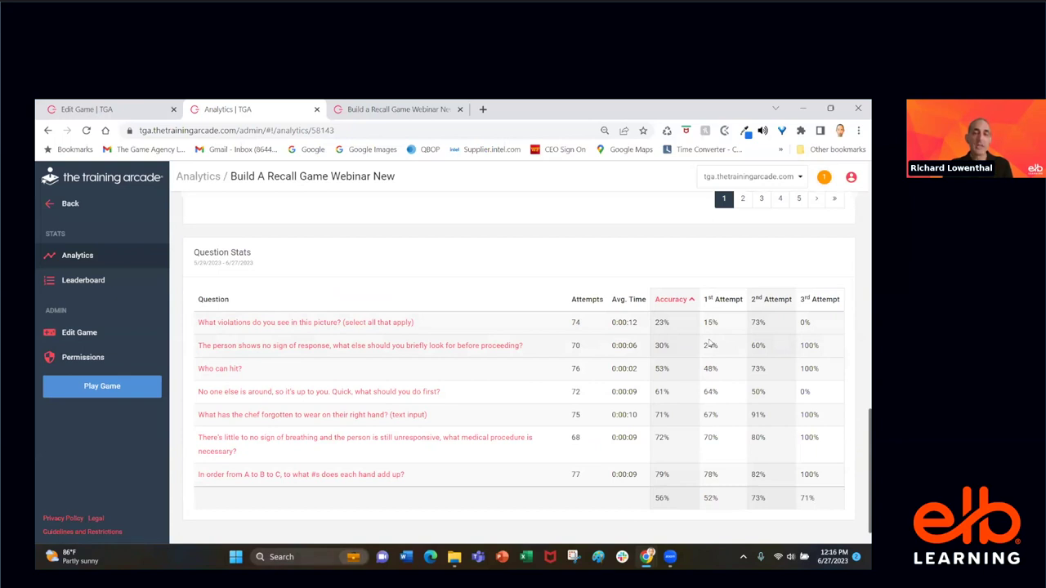
# - Open the Recall game for editing and look through its game information, theme and instruction preview
pyautogui.scroll(2, 709, 344)
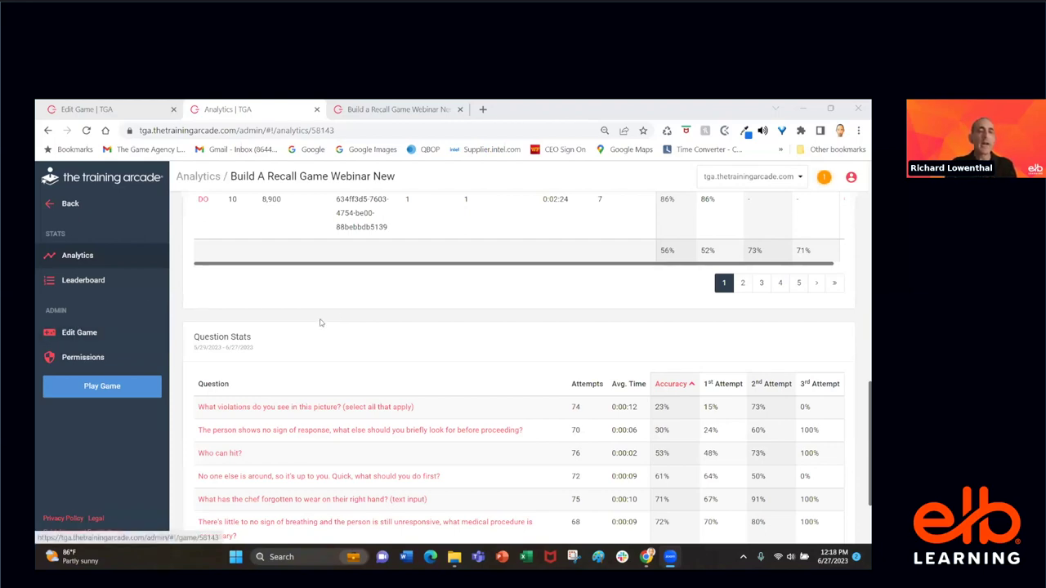
pyautogui.scroll(10, 369, 350)
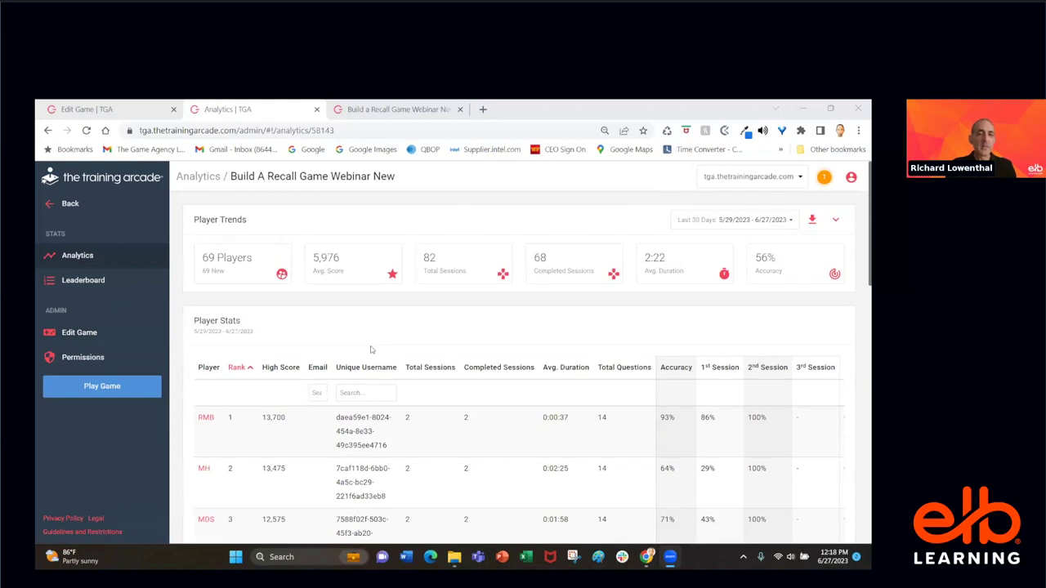
pyautogui.click(73, 337)
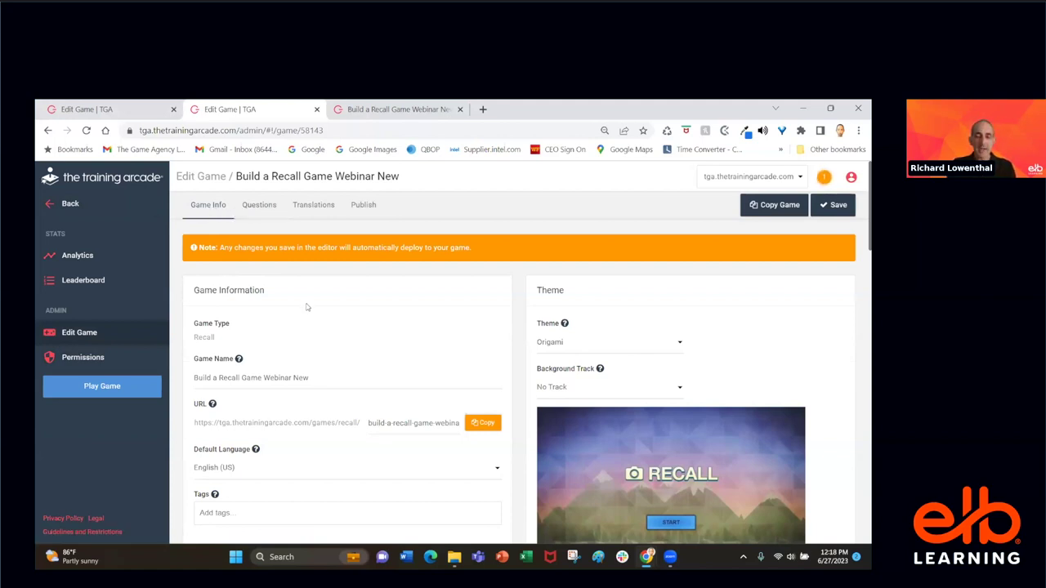
pyautogui.scroll(-10, 307, 307)
pyautogui.scroll(-3, 306, 307)
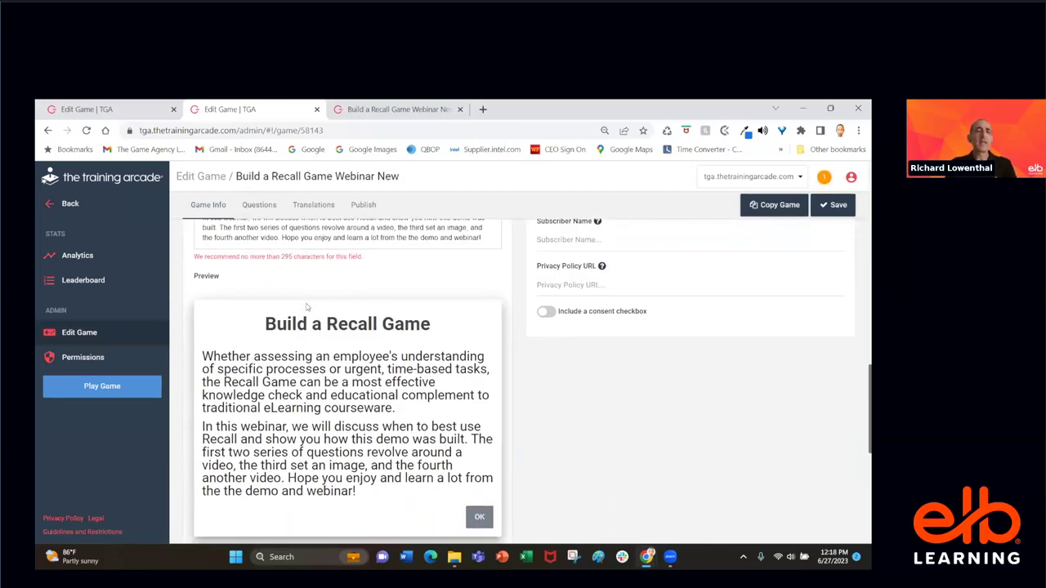
pyautogui.scroll(10, 307, 307)
pyautogui.scroll(5, 307, 307)
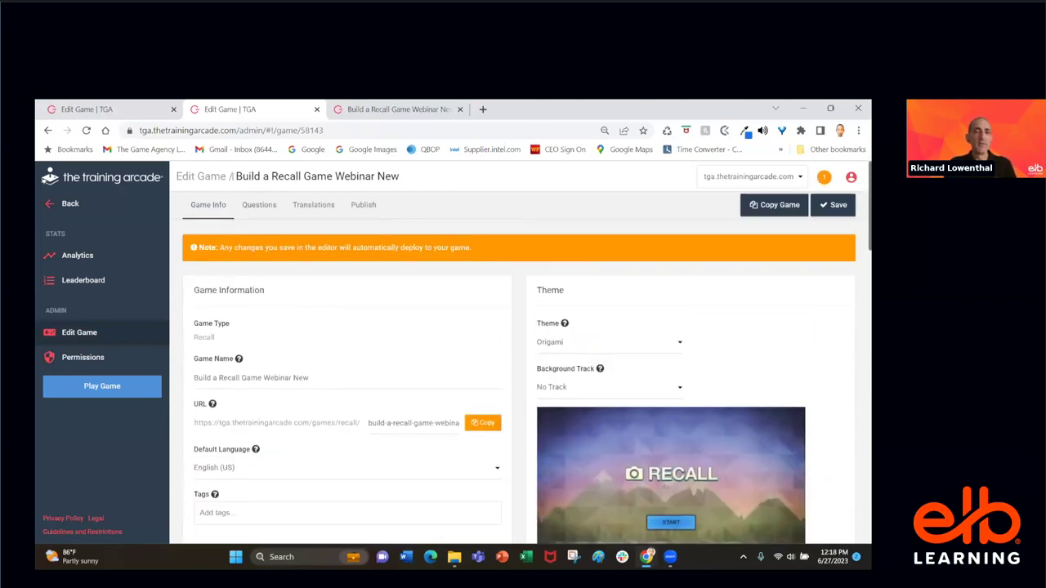
# - View the game's question groups and check the options for adding a translation without choosing a language
pyautogui.click(255, 208)
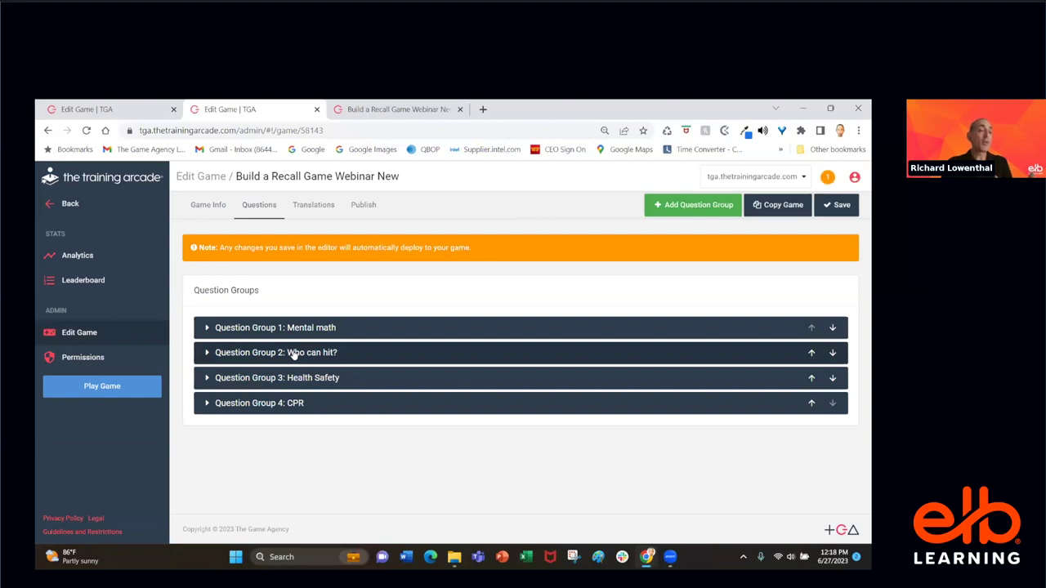
pyautogui.click(319, 208)
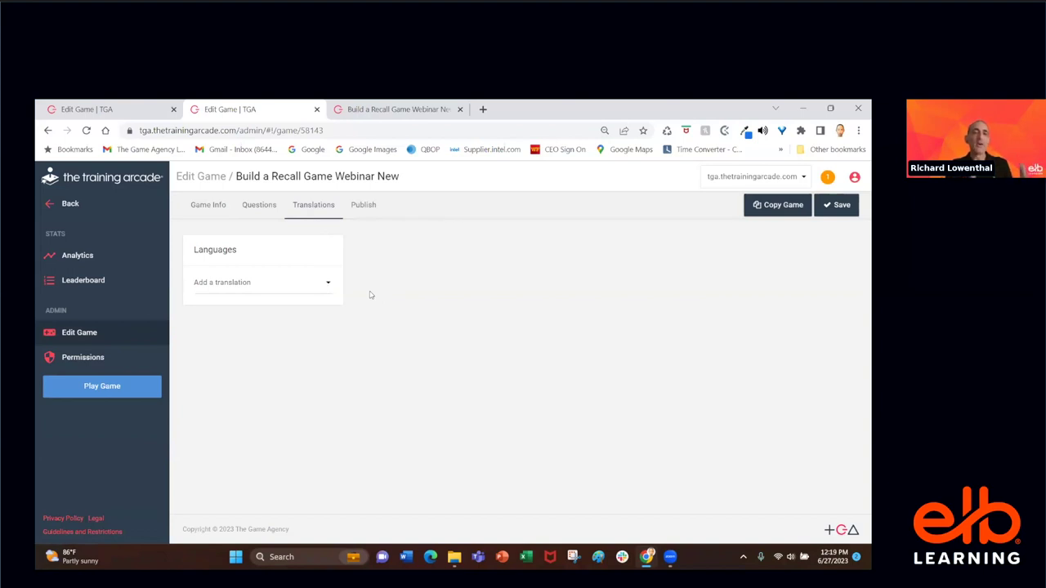
pyautogui.click(324, 286)
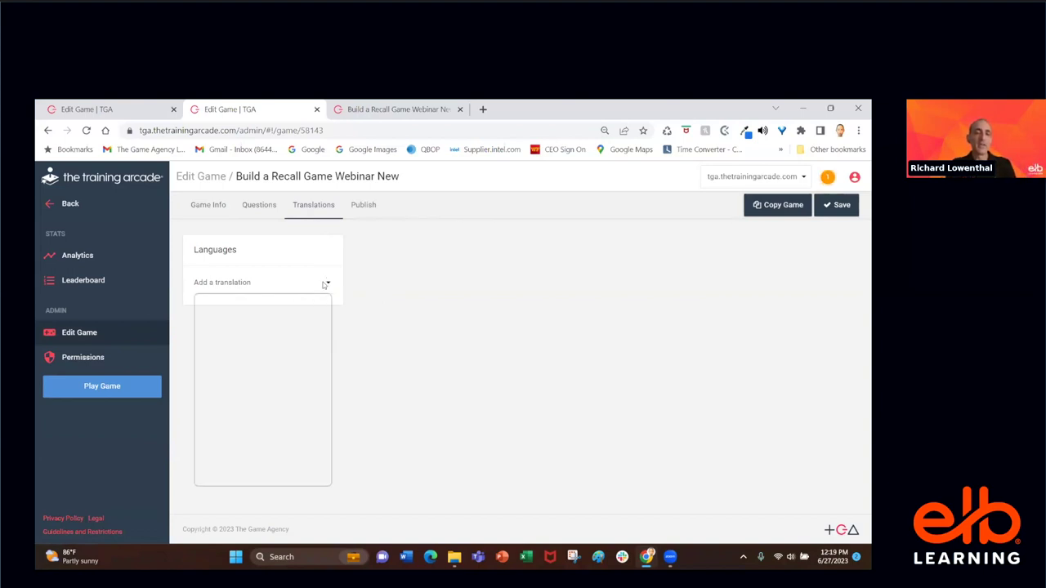
pyautogui.click(406, 289)
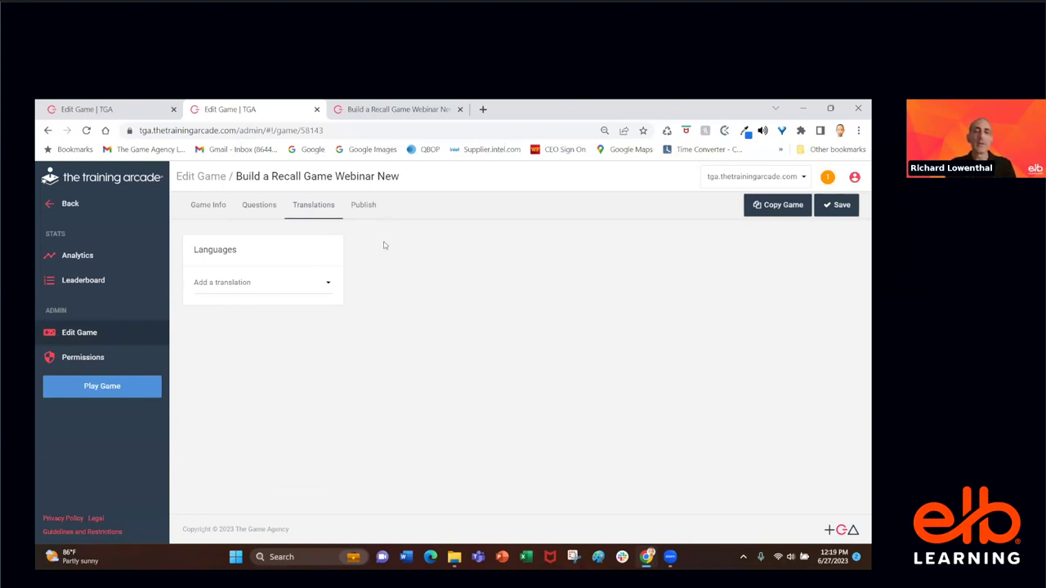
# - Review the game's publishing options, including the game URL, embed dimensions and SCORM packages
pyautogui.click(372, 206)
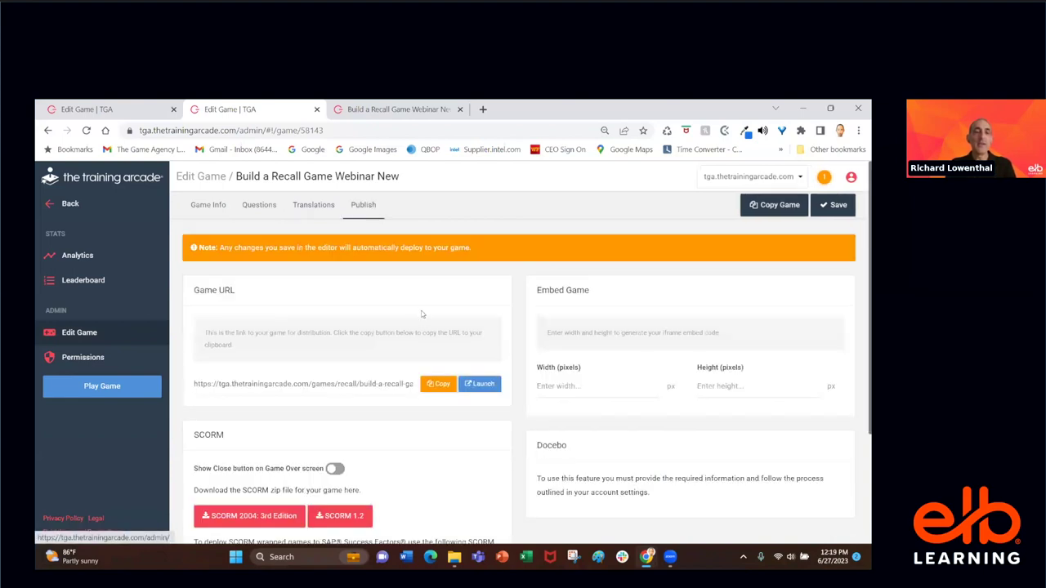
pyautogui.scroll(-3, 441, 351)
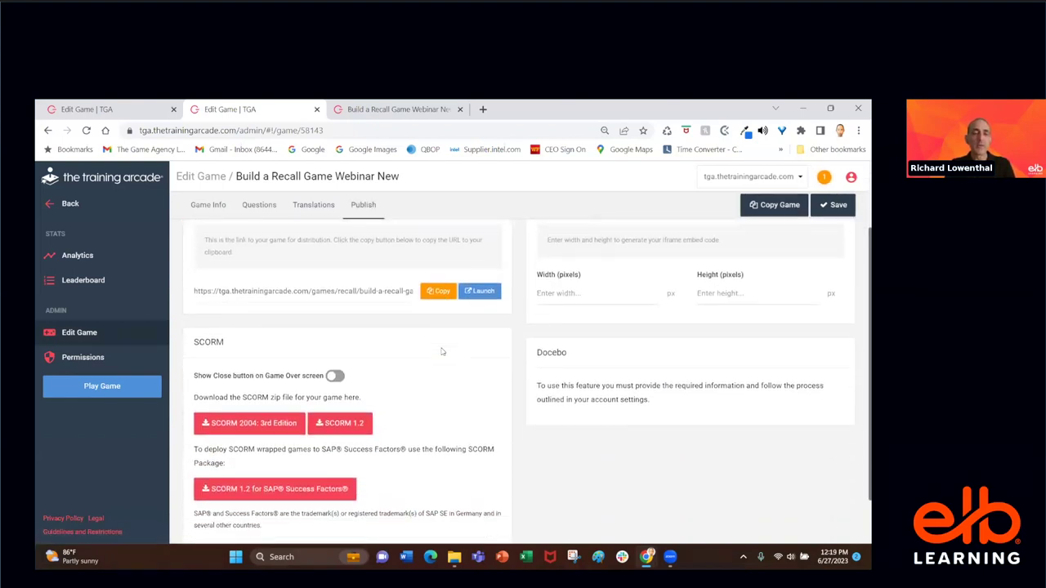
pyautogui.scroll(3, 441, 351)
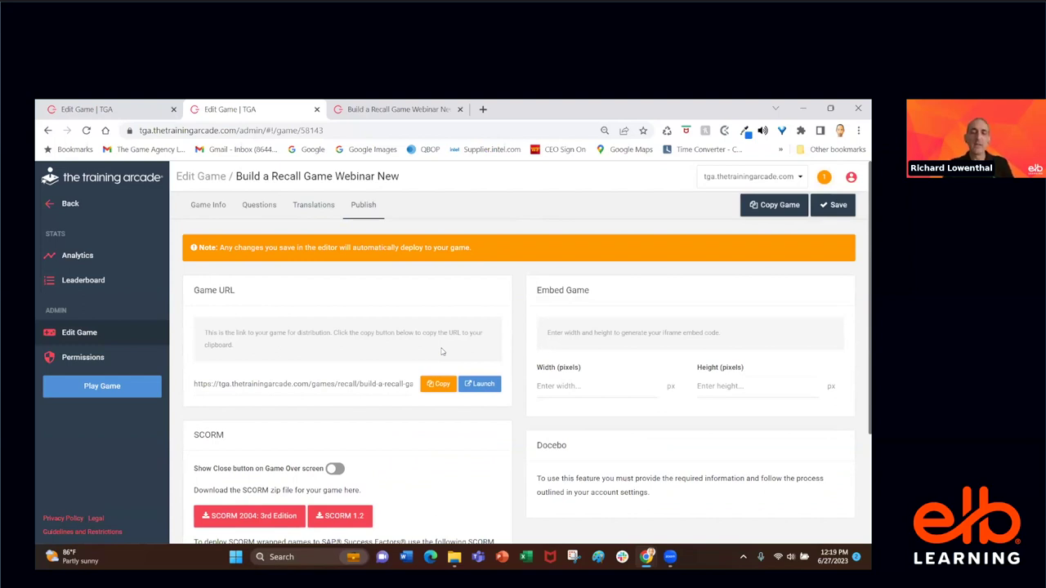
# - Return to the game's general information and look over its name, URL and theme
pyautogui.click(207, 208)
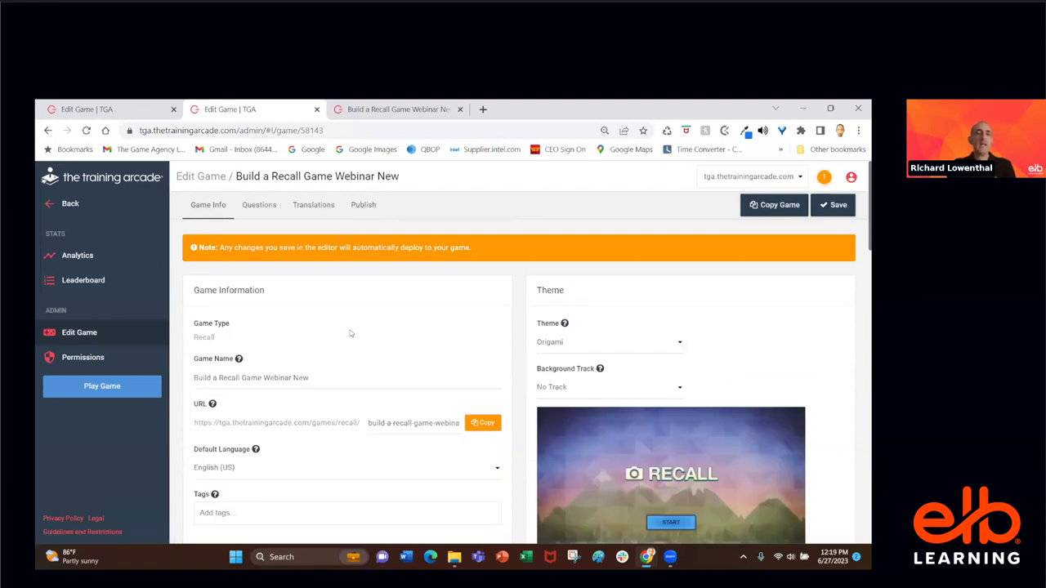
pyautogui.scroll(-1, 350, 333)
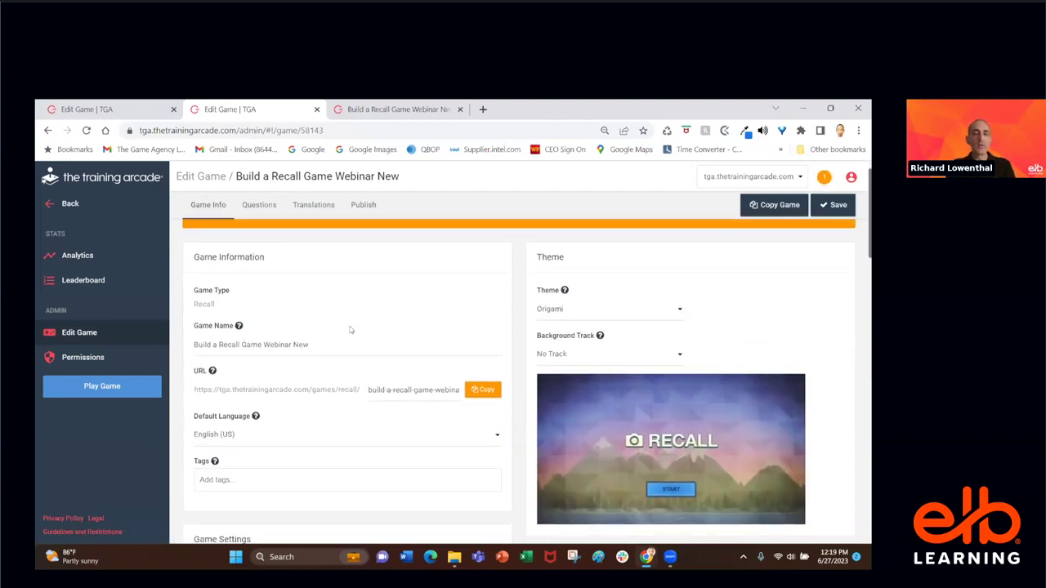
pyautogui.scroll(1, 350, 329)
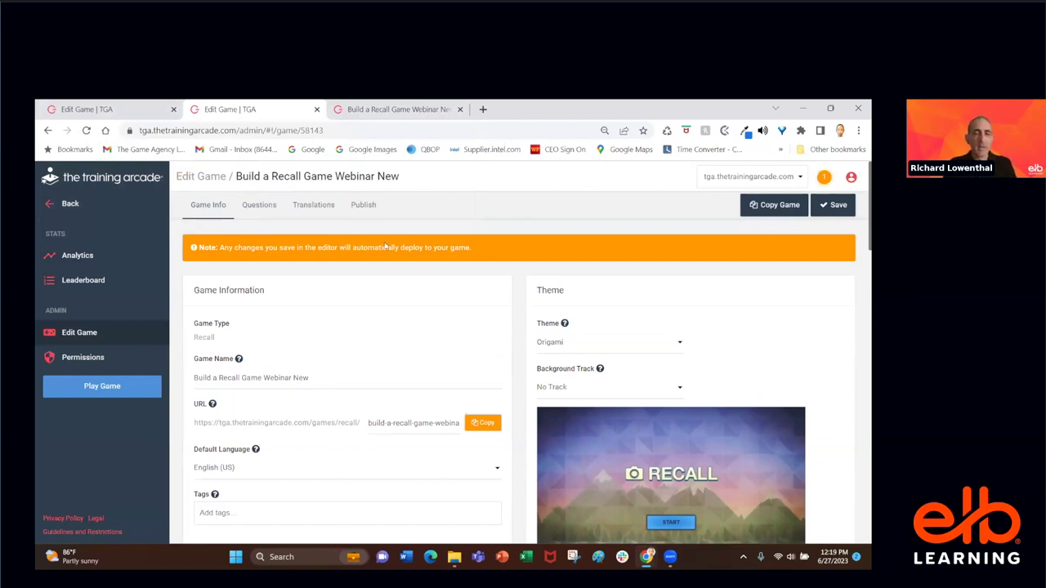
# - Switch to The Training Arcade website to view the catalogue of available games, and return to the game editor
pyautogui.hotkey('alt', 'Tab')
pyautogui.hotkey('alt', 'Tab')
pyautogui.hotkey('alt', 'Tab')
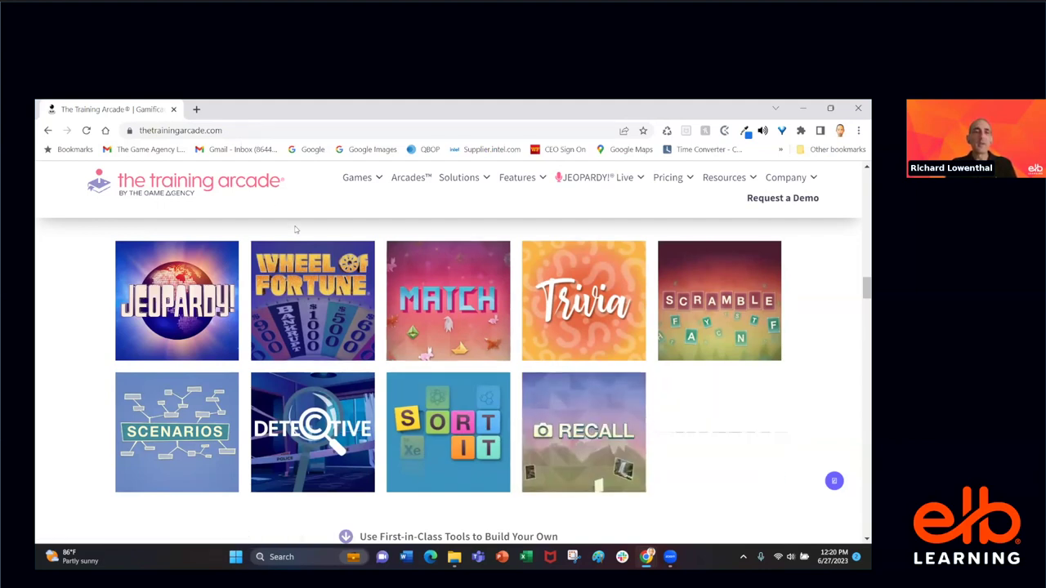
pyautogui.hotkey('alt', 'Tab')
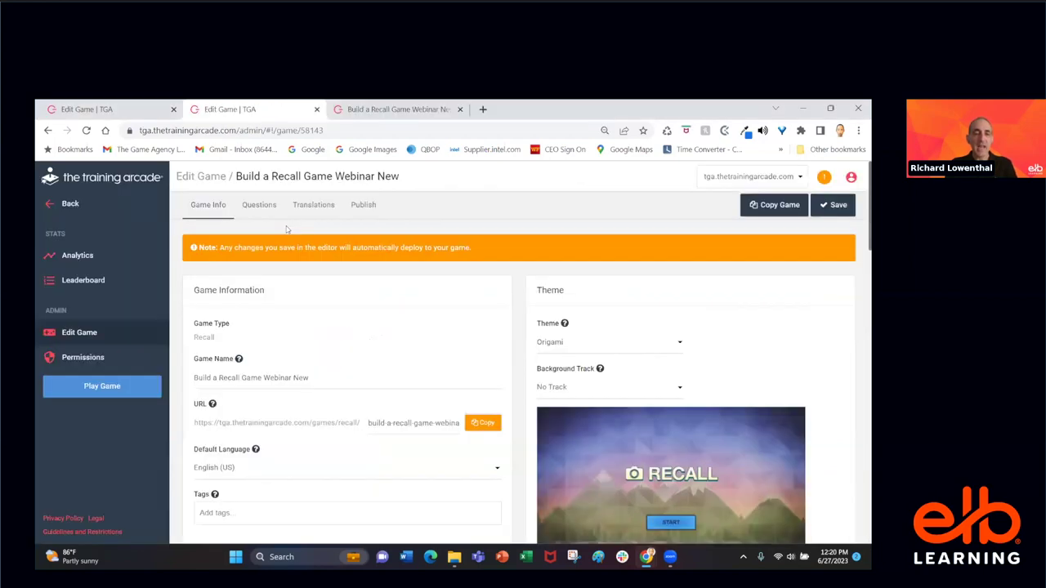
# - Check the available default languages for the game and keep English (US)
pyautogui.scroll(-1, 362, 366)
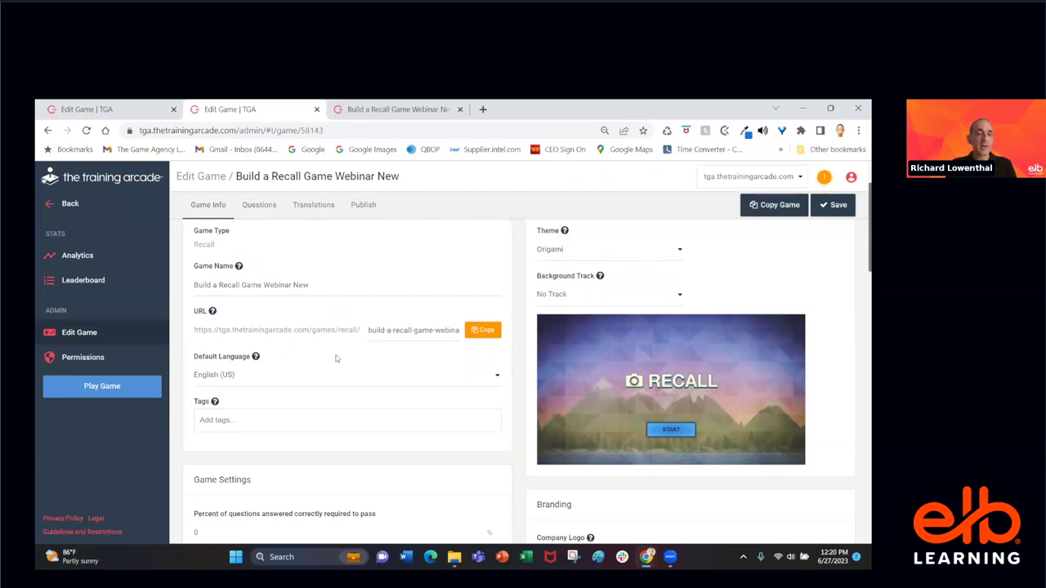
pyautogui.scroll(-1, 334, 361)
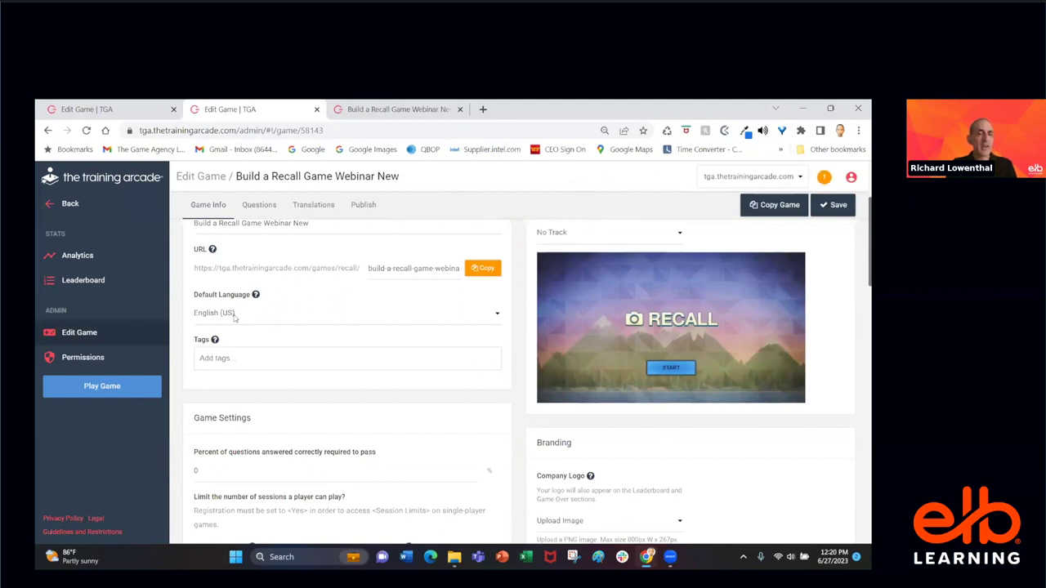
pyautogui.click(235, 319)
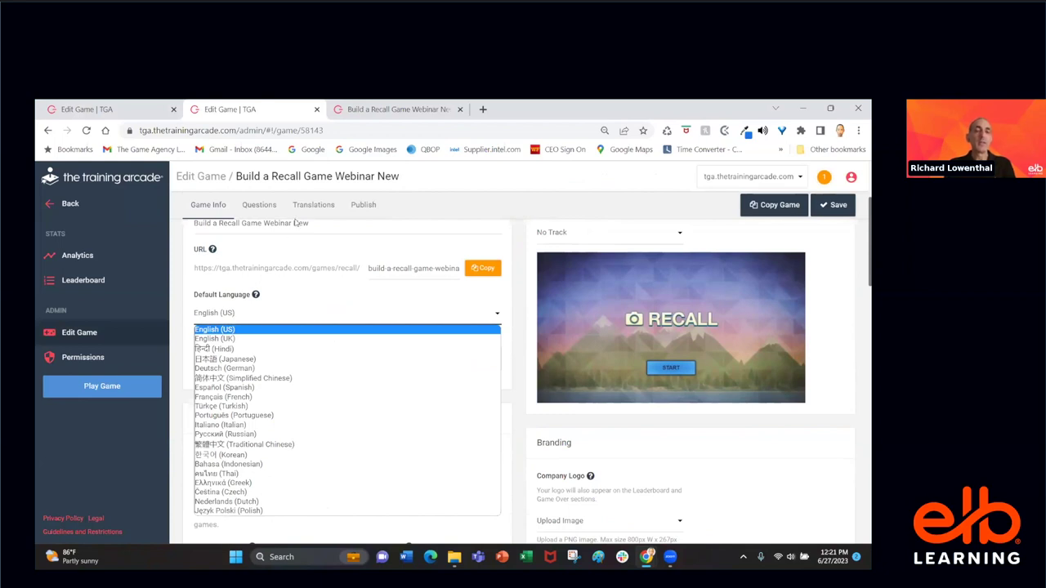
pyautogui.click(238, 330)
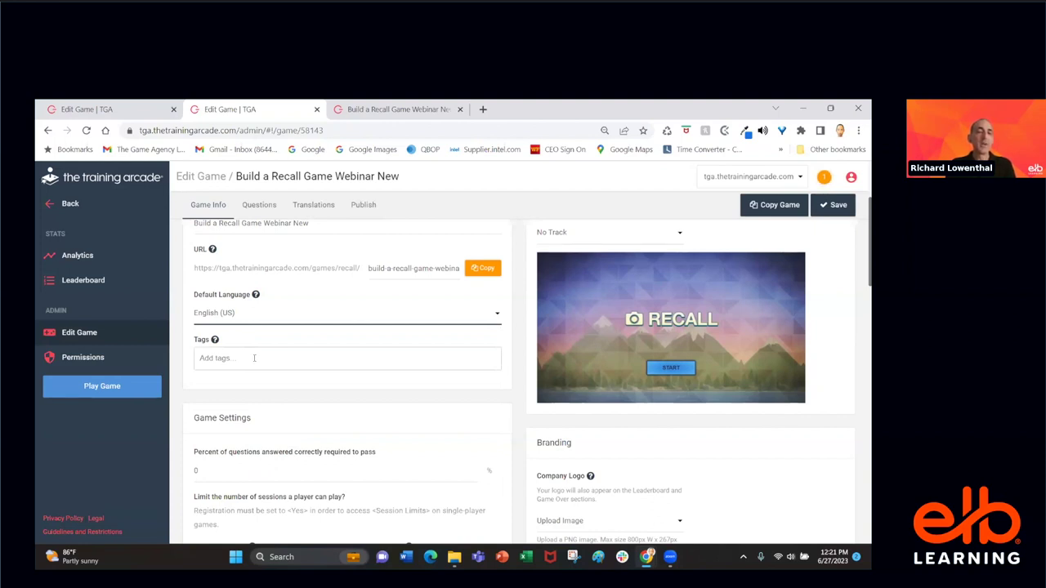
# - Try the tag Health in the game's tags and clear the entry again
pyautogui.click(254, 357)
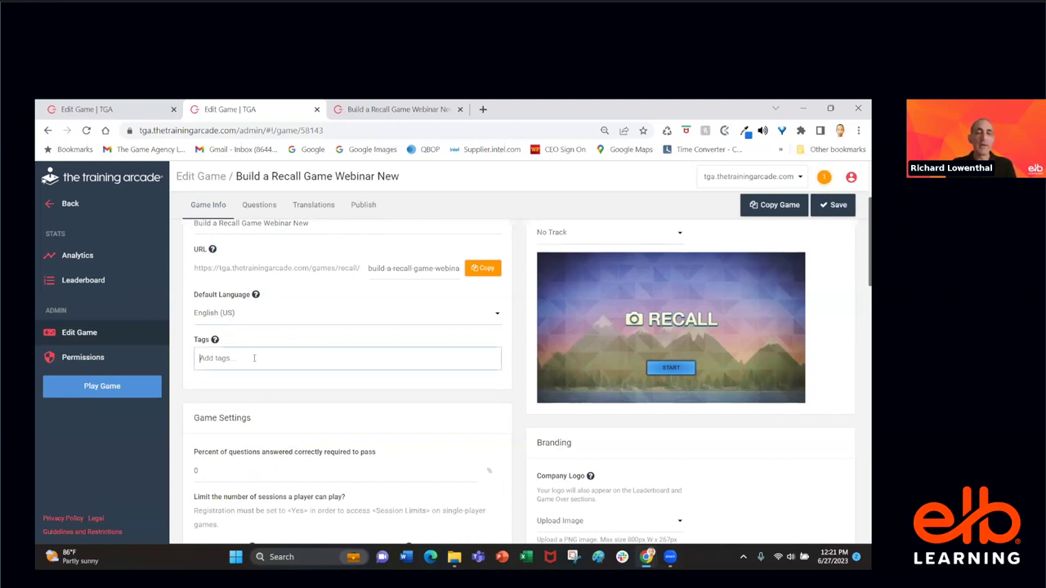
pyautogui.write('Health')
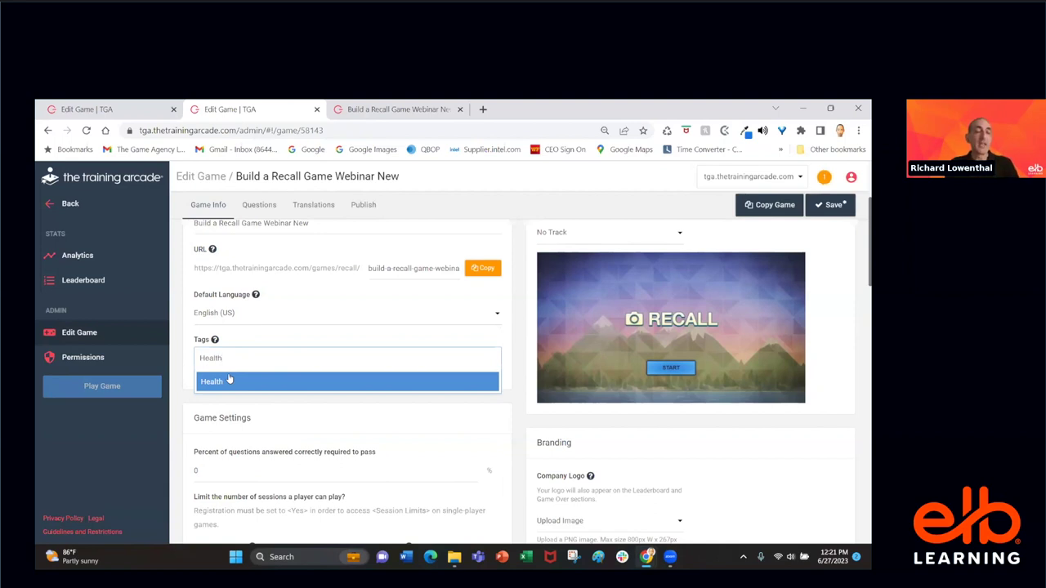
pyautogui.press('BackSpace')
pyautogui.press('BackSpace')
pyautogui.press('BackSpace')
pyautogui.press('BackSpace')
pyautogui.press('BackSpace')
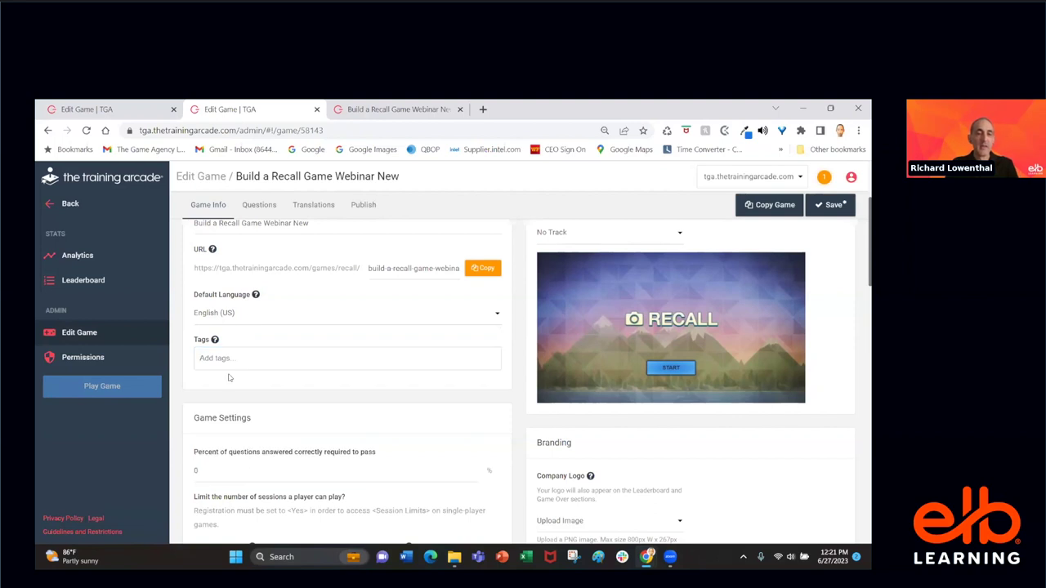
# - Review the game settings, including the pass percentage, session limit, start and end dates, and question group randomization
pyautogui.scroll(-2, 229, 368)
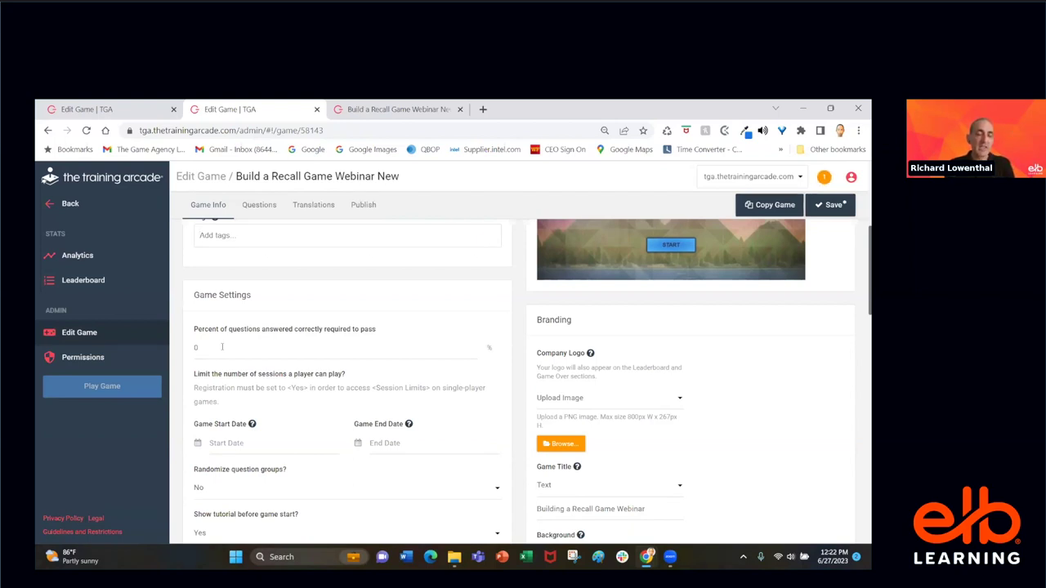
pyautogui.scroll(-1, 221, 346)
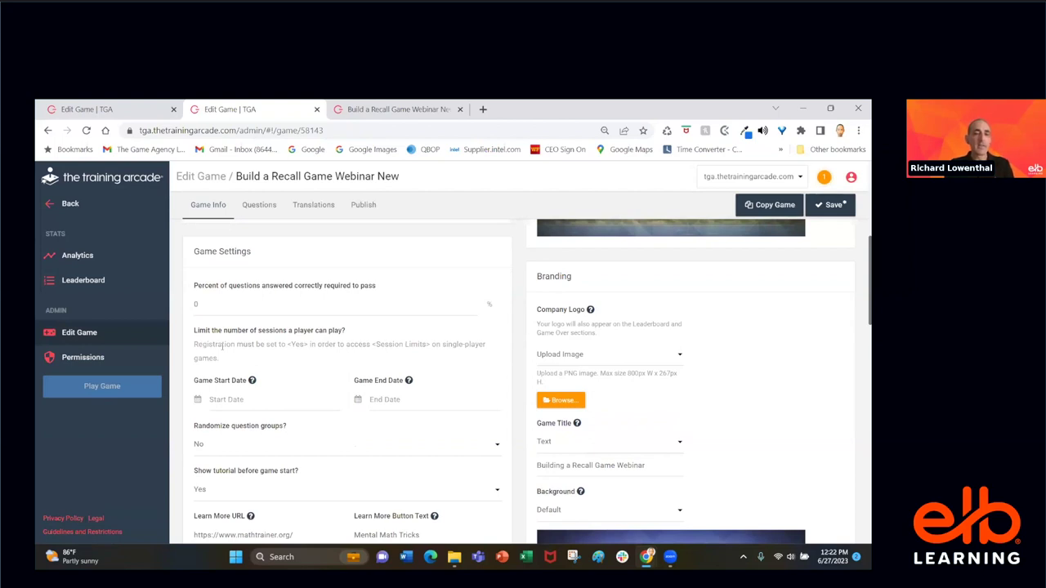
pyautogui.scroll(-2, 221, 346)
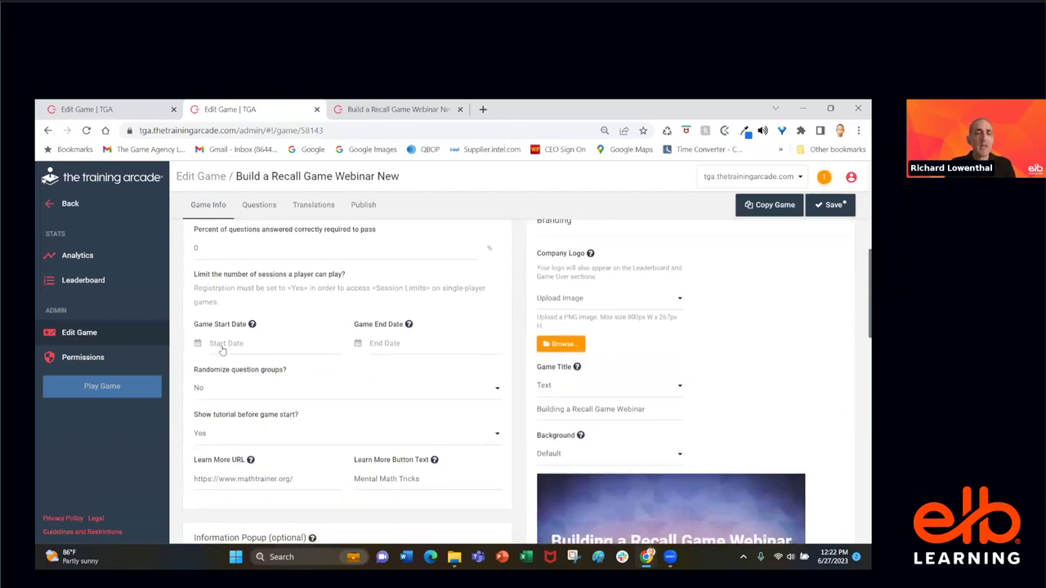
pyautogui.moveTo(248, 303)
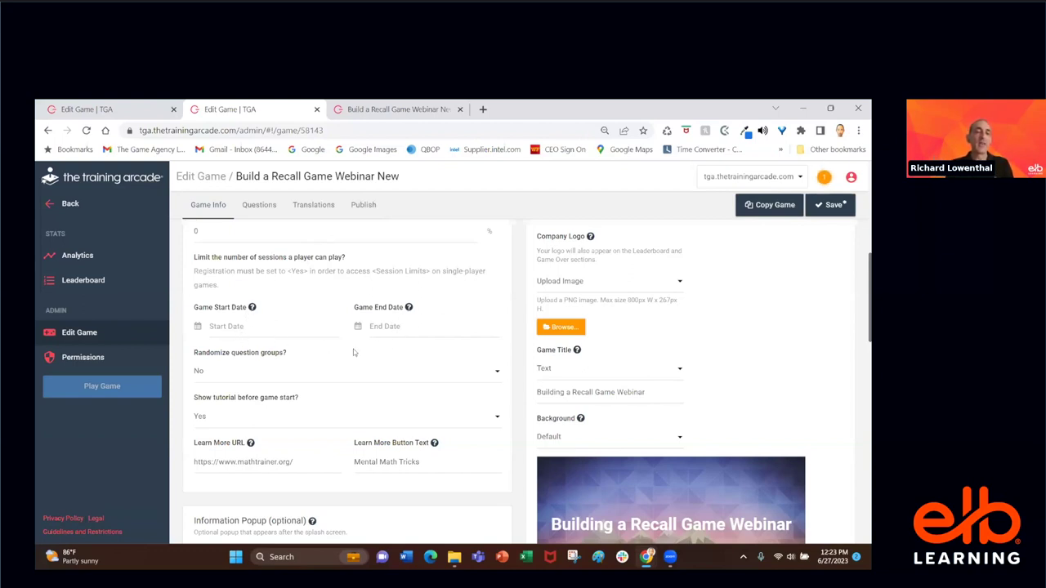
pyautogui.scroll(-1, 356, 358)
pyautogui.scroll(-1, 356, 358)
pyautogui.scroll(1, 356, 358)
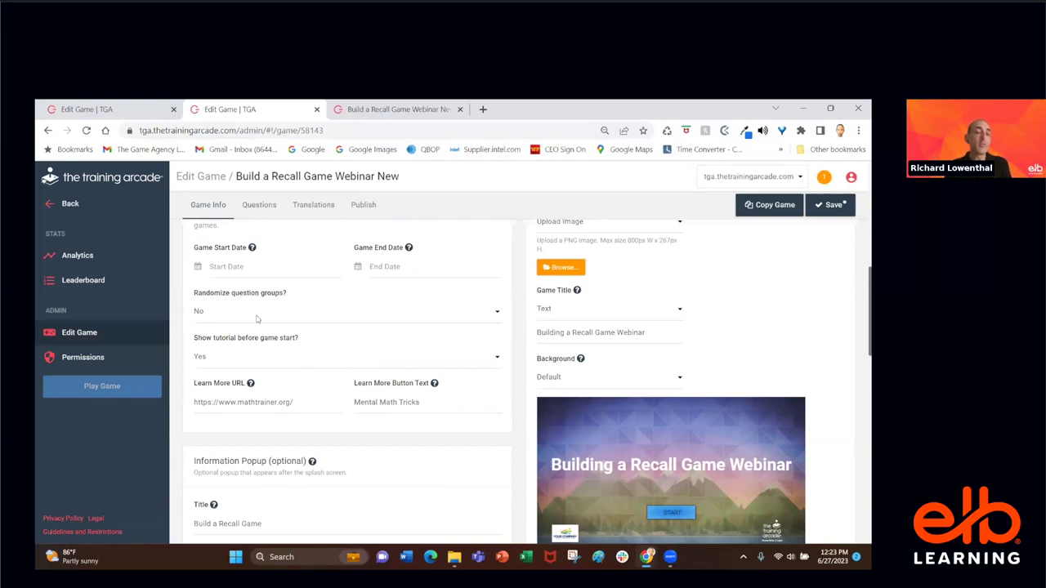
# - View the list of question groups and return to the tutorial and randomization options in the game settings
pyautogui.click(258, 209)
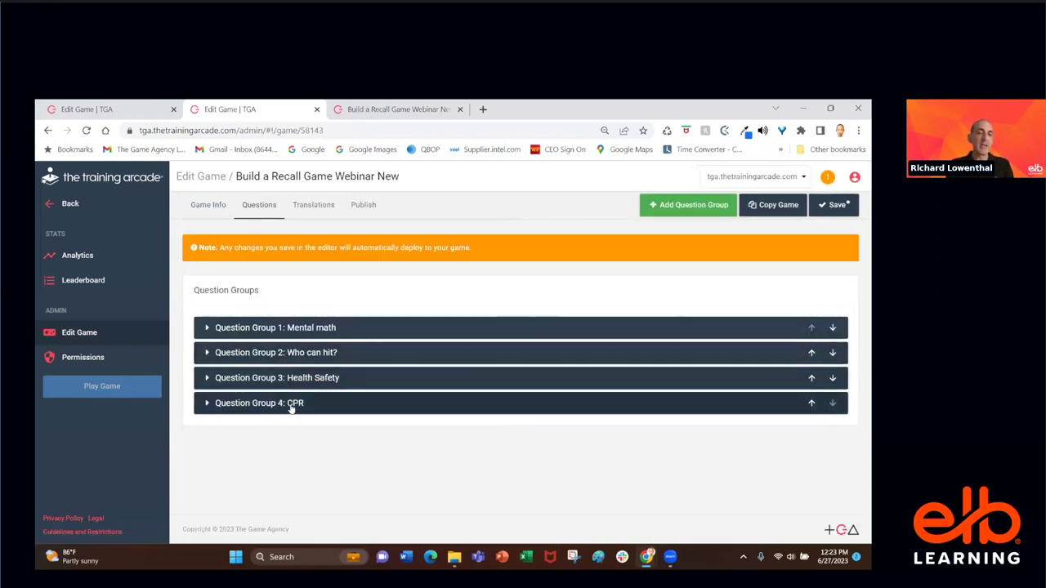
pyautogui.click(208, 208)
pyautogui.scroll(-5, 245, 372)
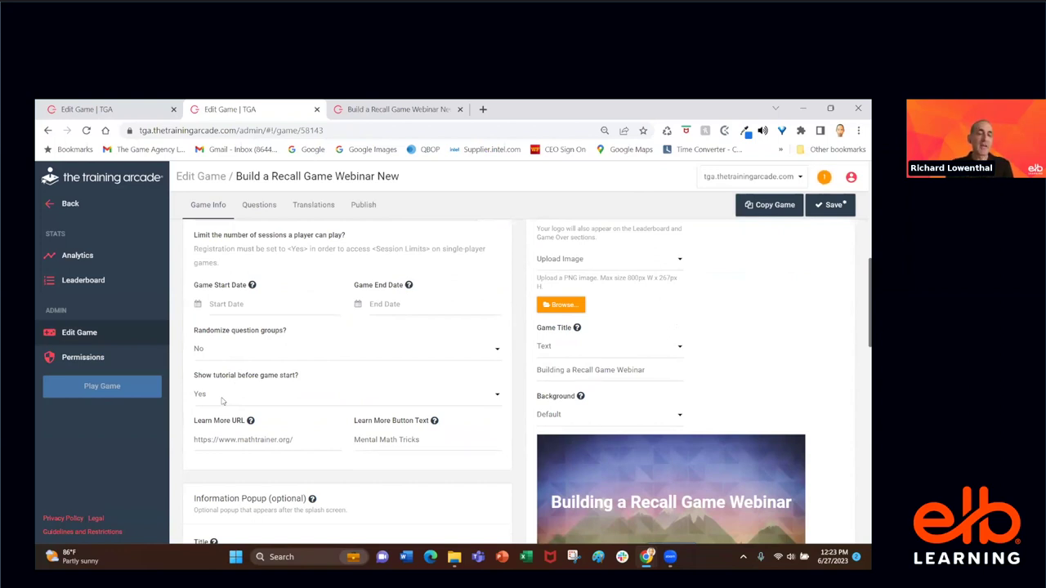
# - Review the Learn More link settings and the information popup's title, body text and preview
pyautogui.scroll(-2, 237, 368)
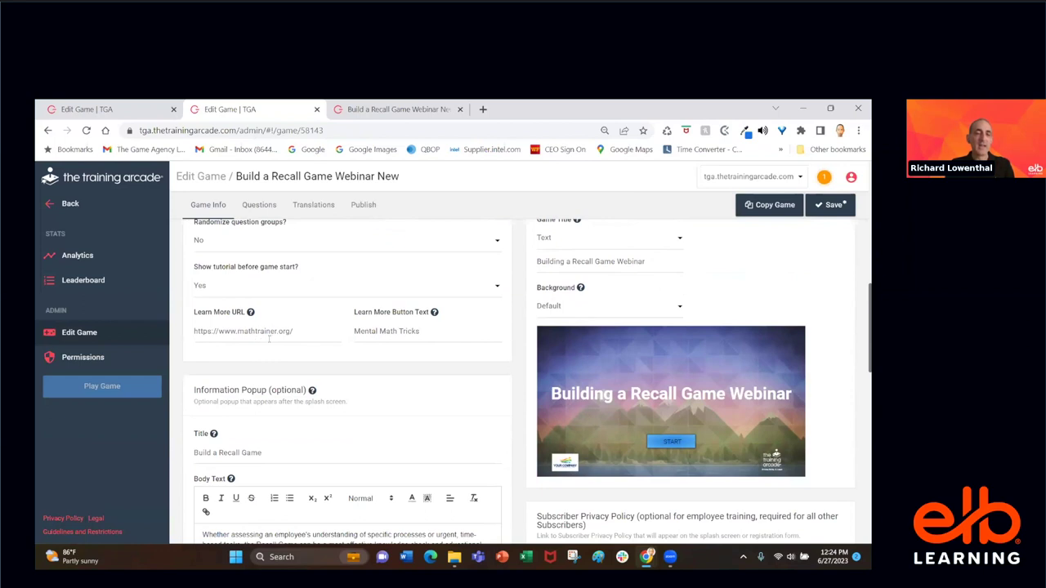
pyautogui.scroll(-3, 269, 339)
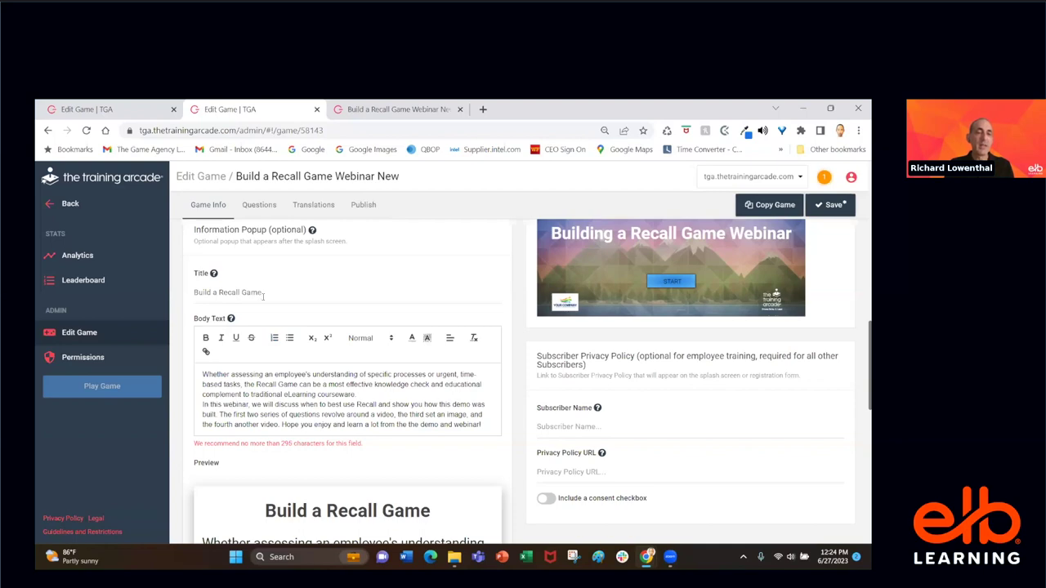
pyautogui.scroll(-3, 262, 296)
pyautogui.scroll(-2, 297, 438)
pyautogui.scroll(3, 297, 439)
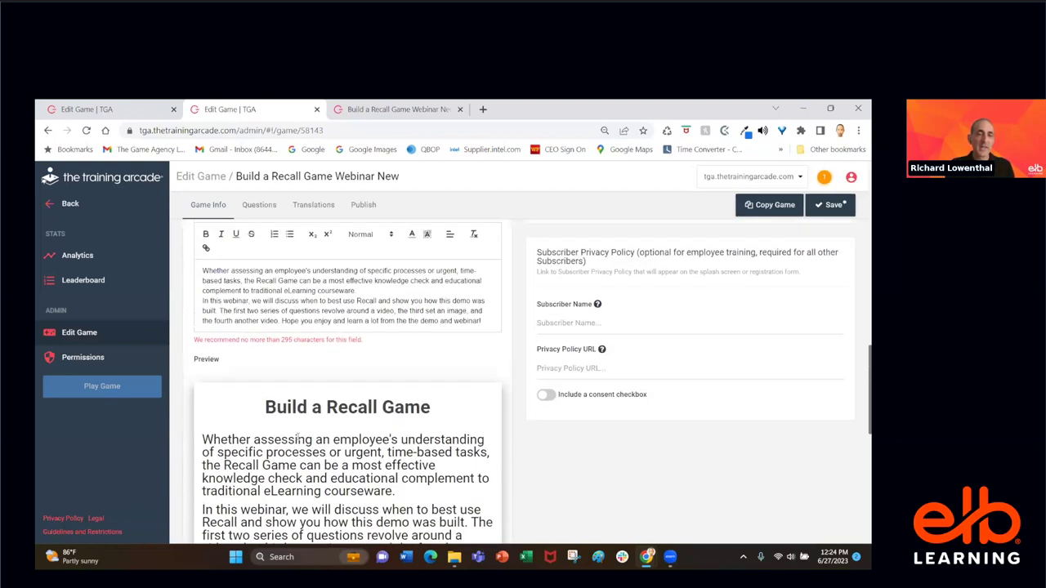
pyautogui.scroll(1, 298, 439)
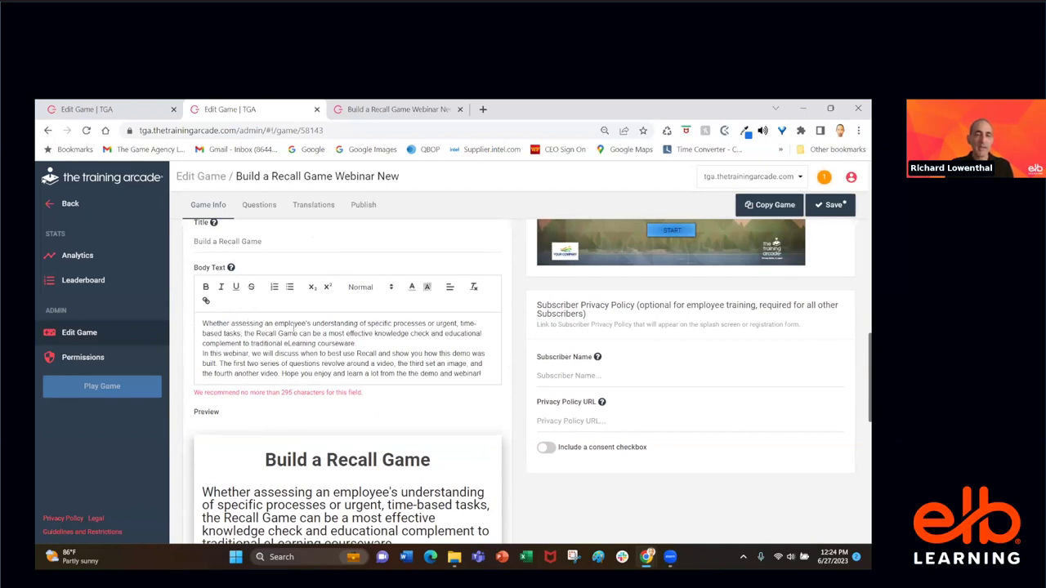
pyautogui.scroll(-4, 397, 343)
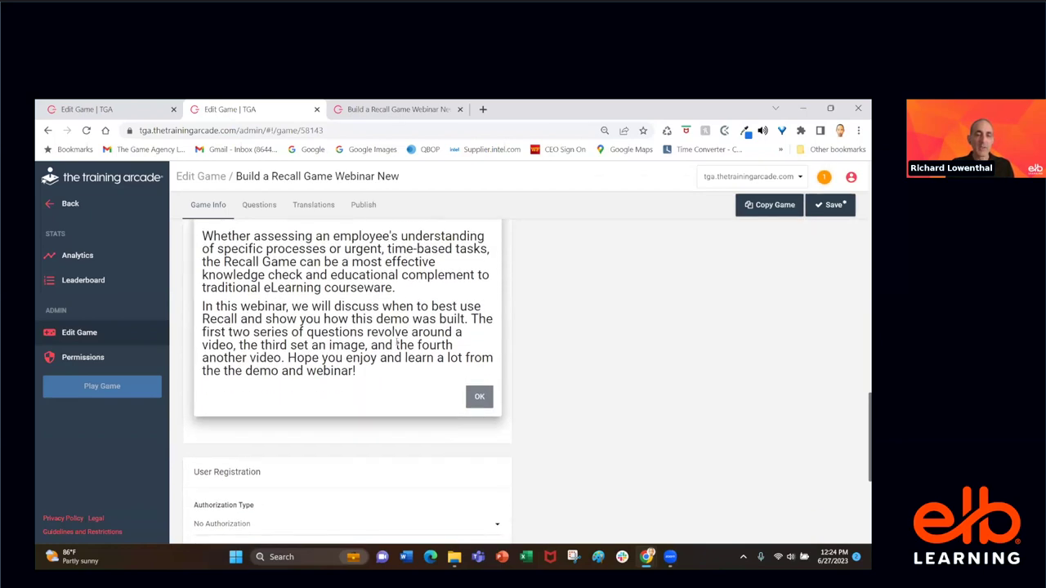
# - Check the authorization types offered for user registration and leave No Authorization selected
pyautogui.scroll(-4, 397, 343)
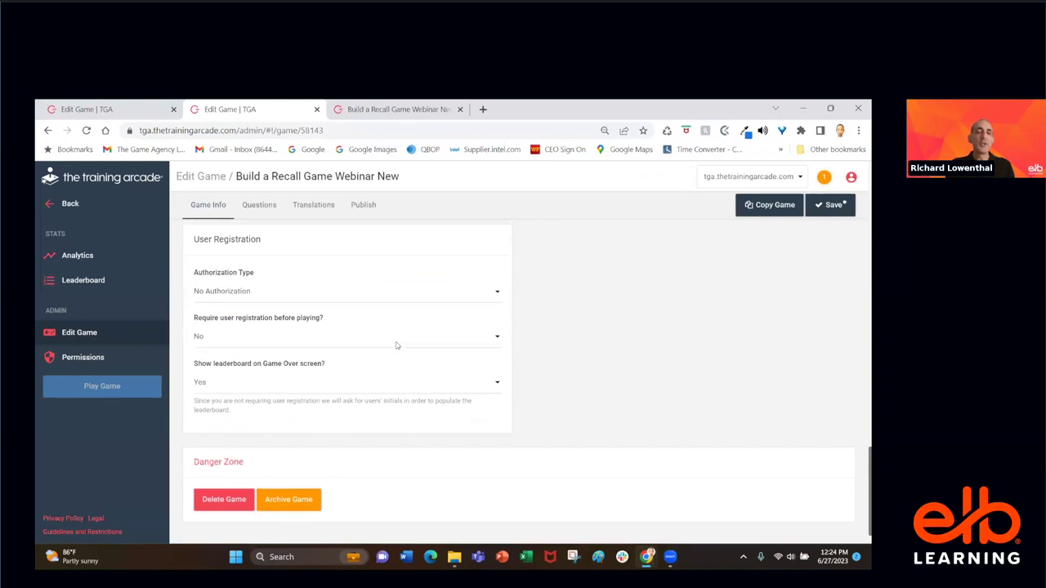
pyautogui.scroll(1, 397, 346)
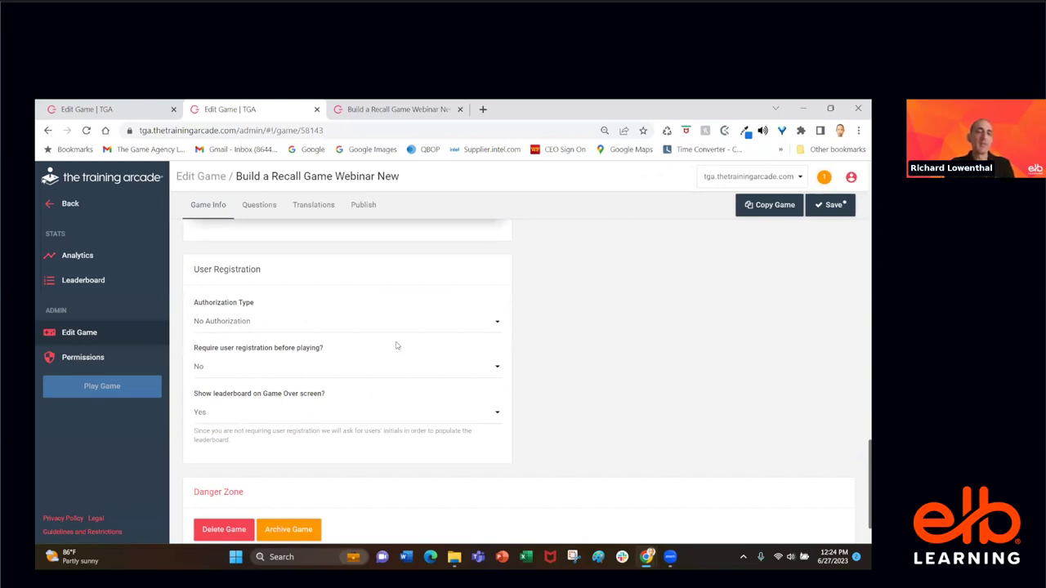
pyautogui.click(315, 325)
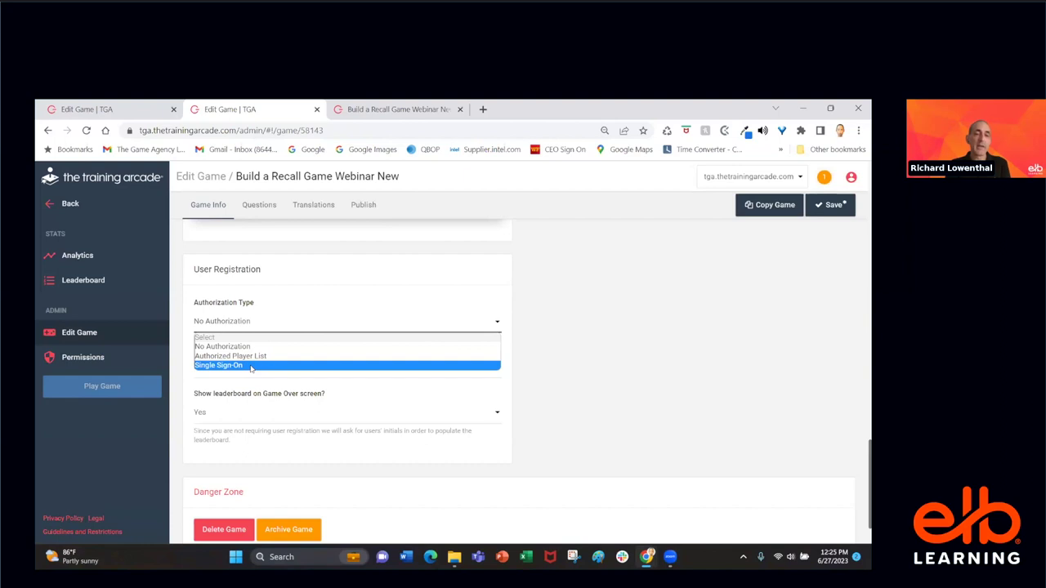
pyautogui.click(531, 373)
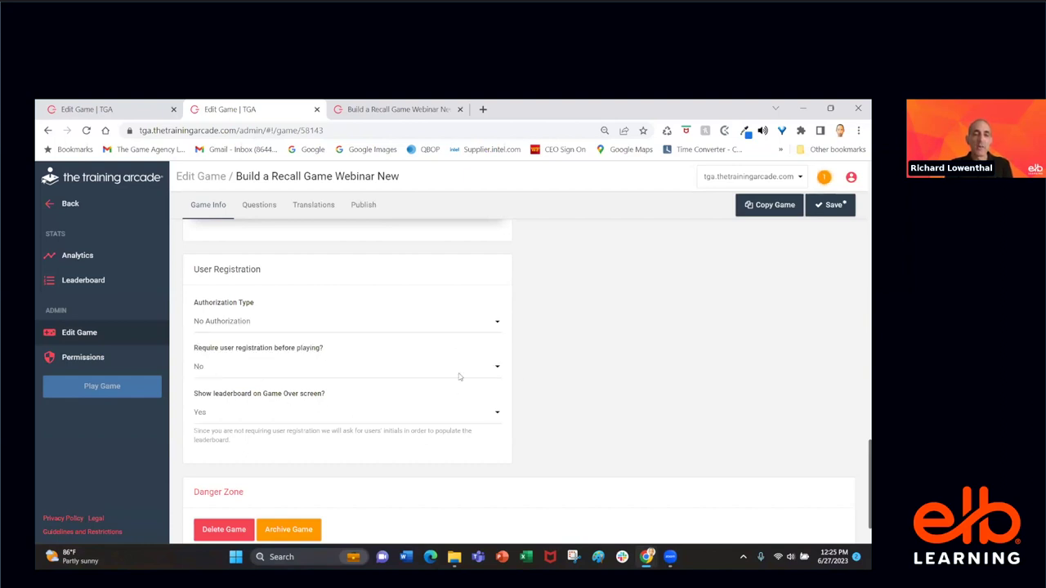
# - Set the game to require user registration before playing and review the registration fields and custom field option
pyautogui.click(222, 371)
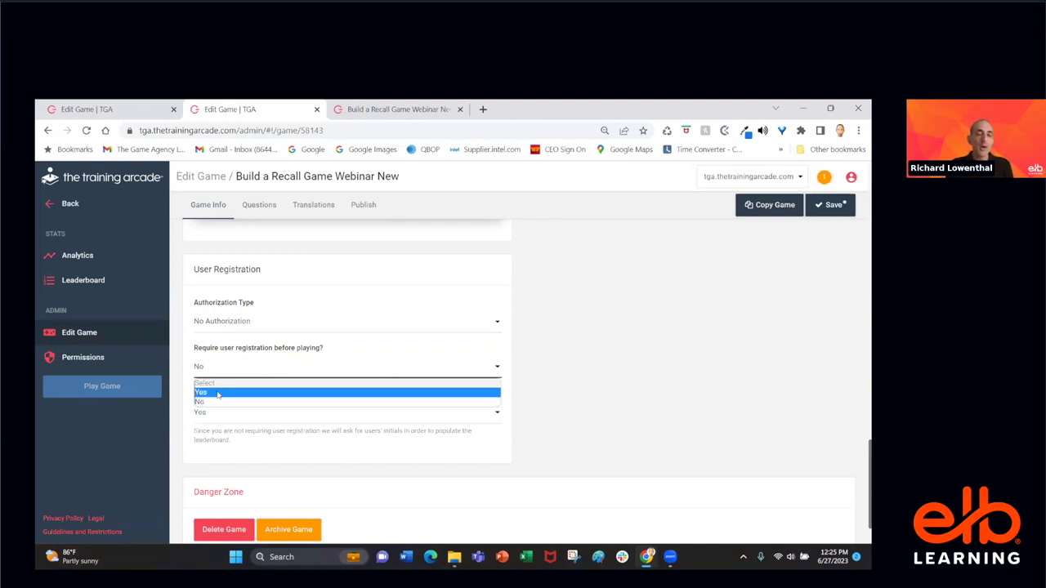
pyautogui.click(217, 393)
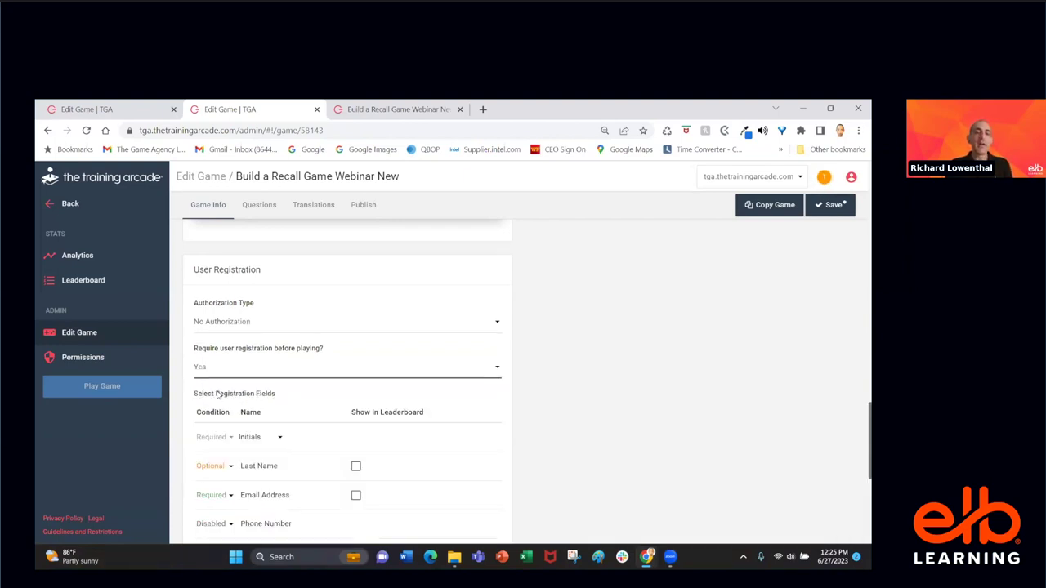
pyautogui.scroll(-3, 217, 395)
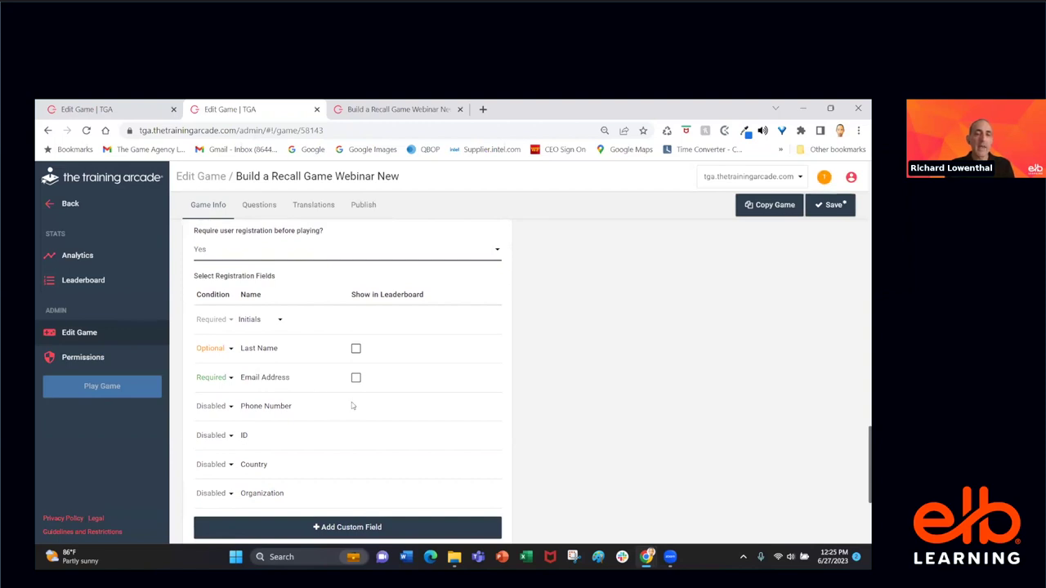
pyautogui.scroll(-1, 352, 405)
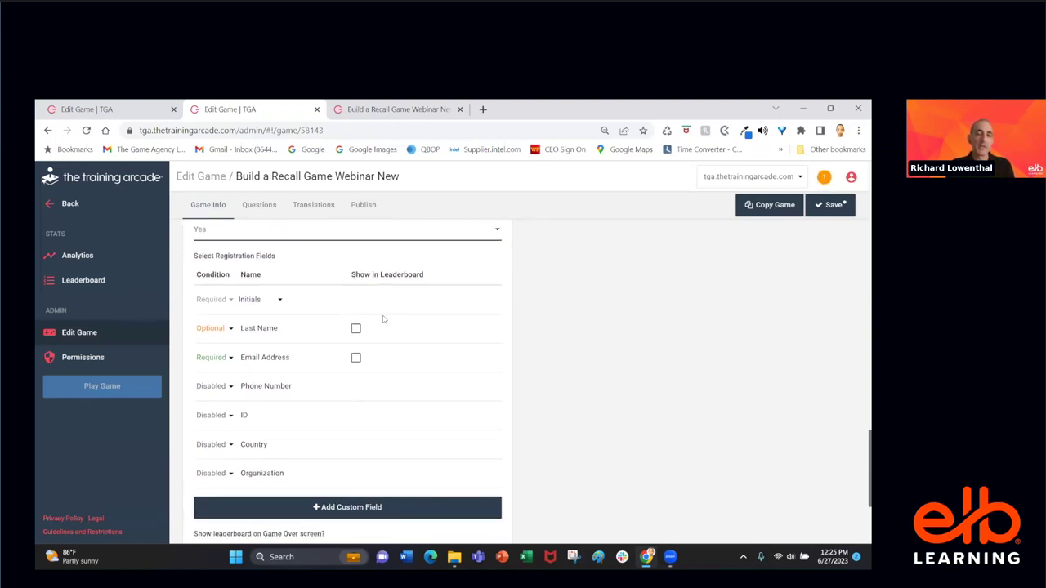
pyautogui.scroll(-2, 366, 418)
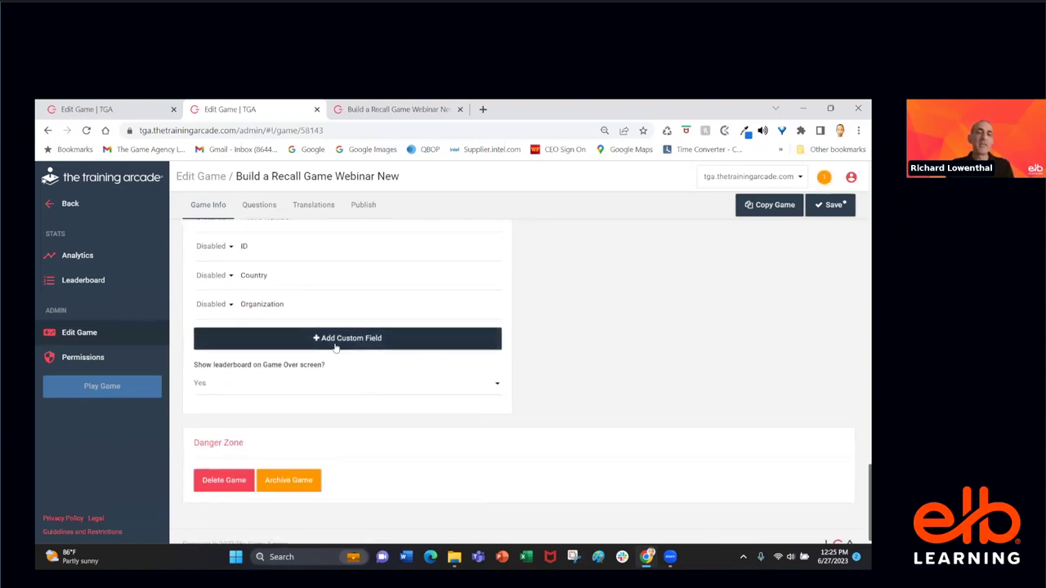
# - Set user registration before playing to No and check the choices for showing the leaderboard on the Game Over screen
pyautogui.scroll(3, 251, 397)
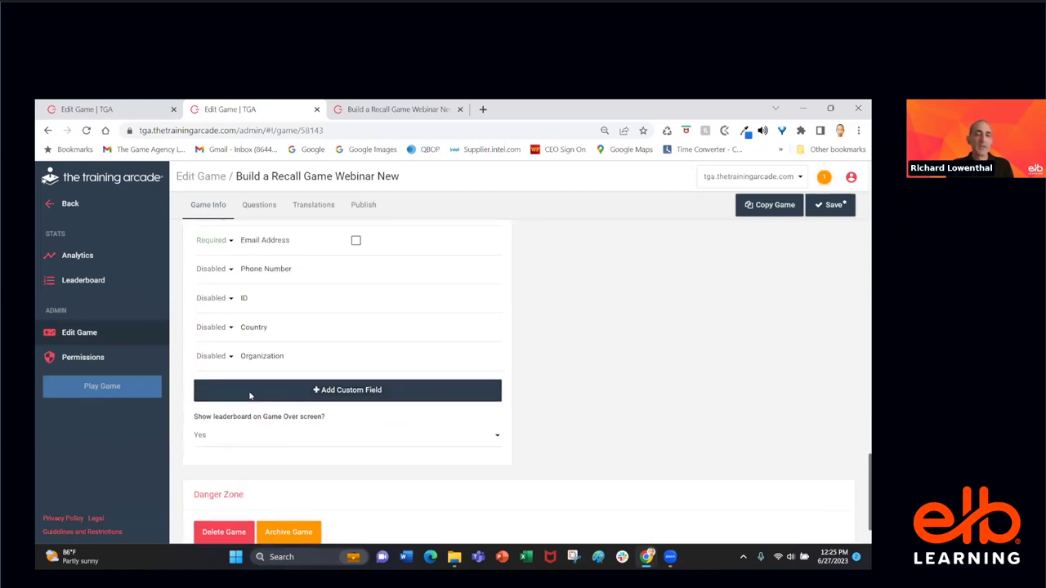
pyautogui.scroll(1, 251, 397)
pyautogui.click(219, 317)
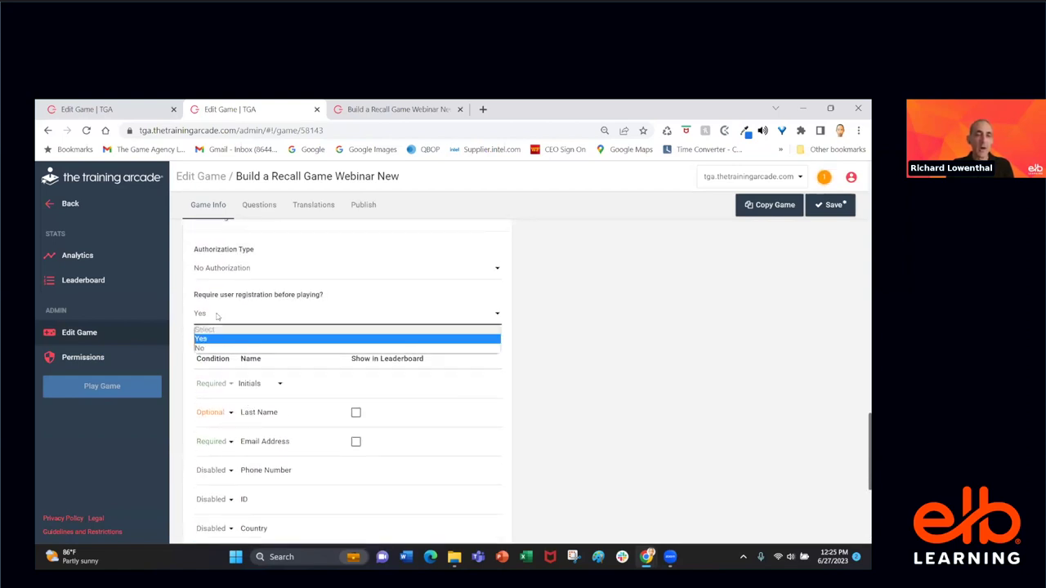
pyautogui.click(209, 348)
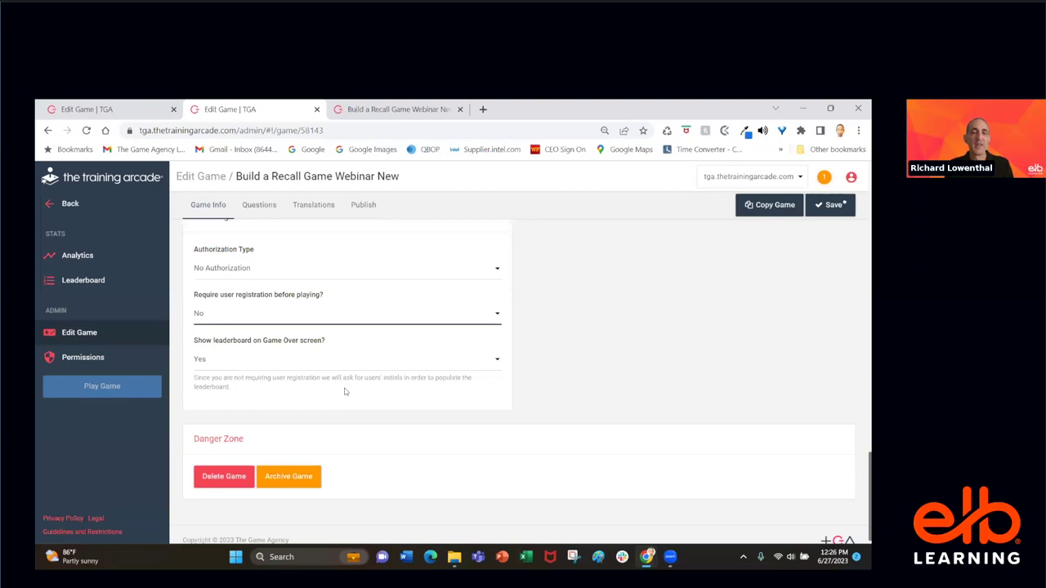
pyautogui.click(224, 364)
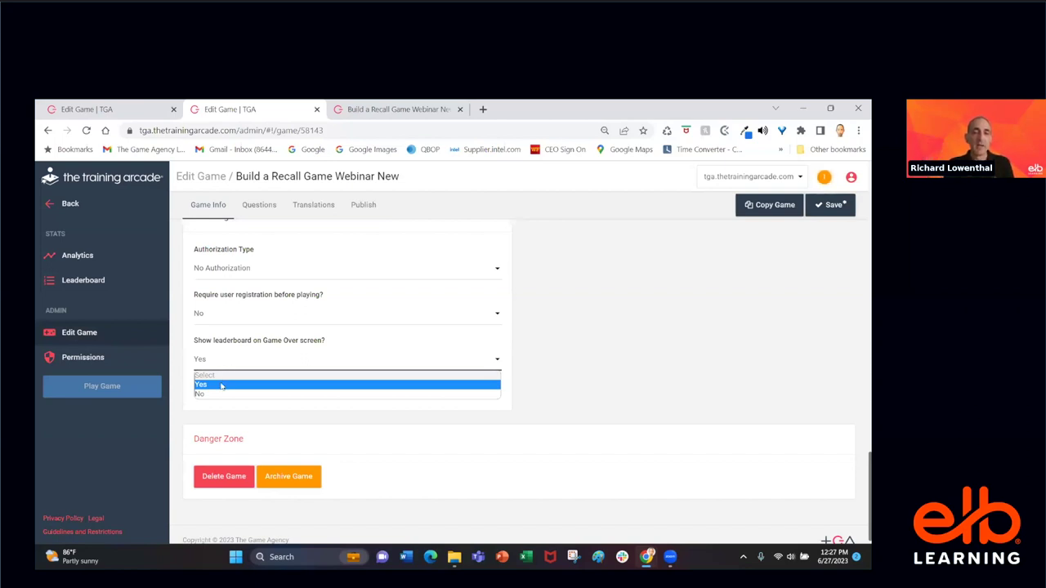
pyautogui.click(662, 379)
# - Review the themes available for the game and leave Origami selected
pyautogui.scroll(10, 663, 378)
pyautogui.scroll(8, 663, 378)
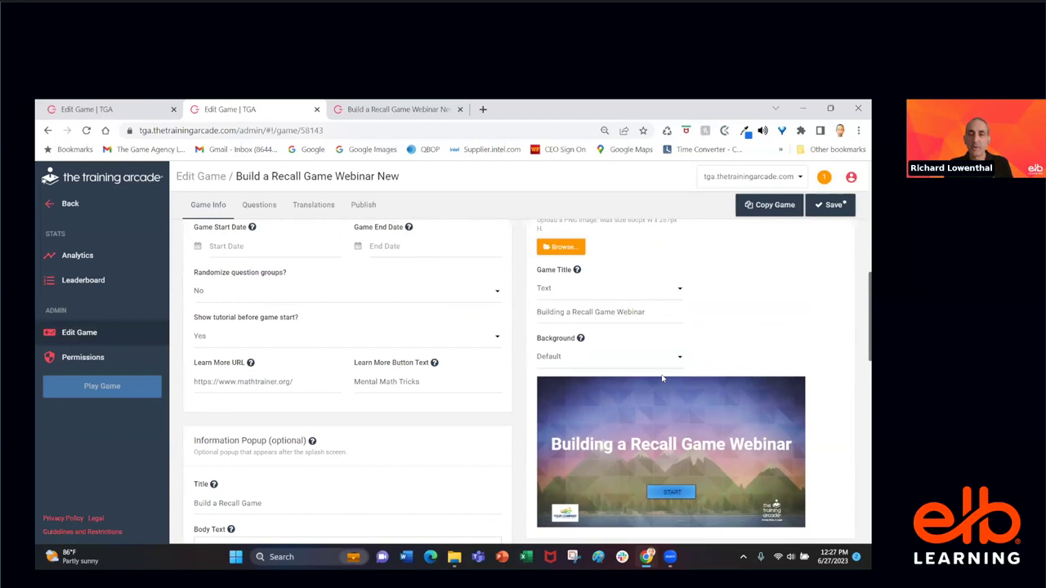
pyautogui.scroll(1, 662, 378)
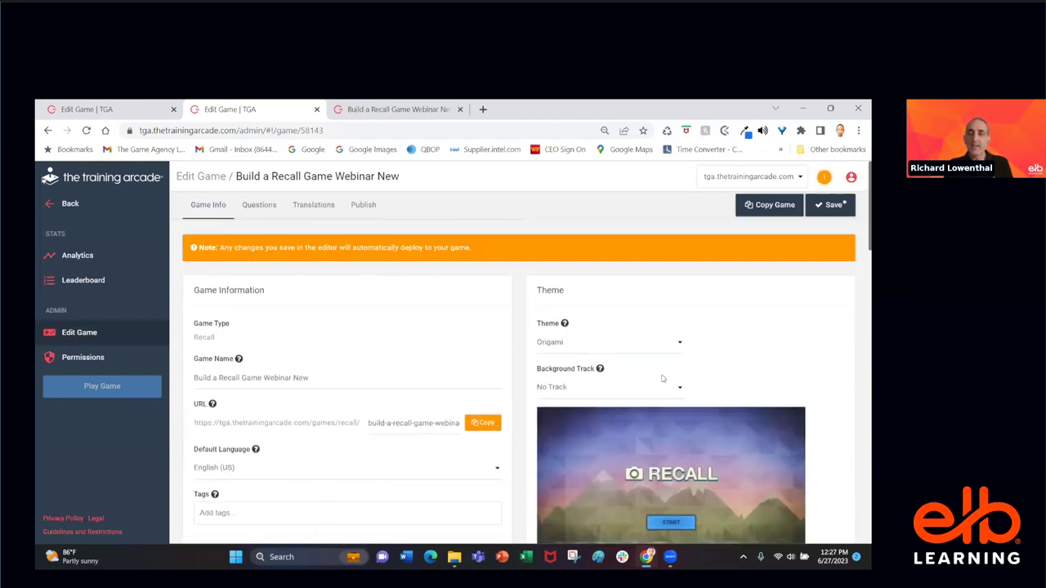
pyautogui.click(621, 343)
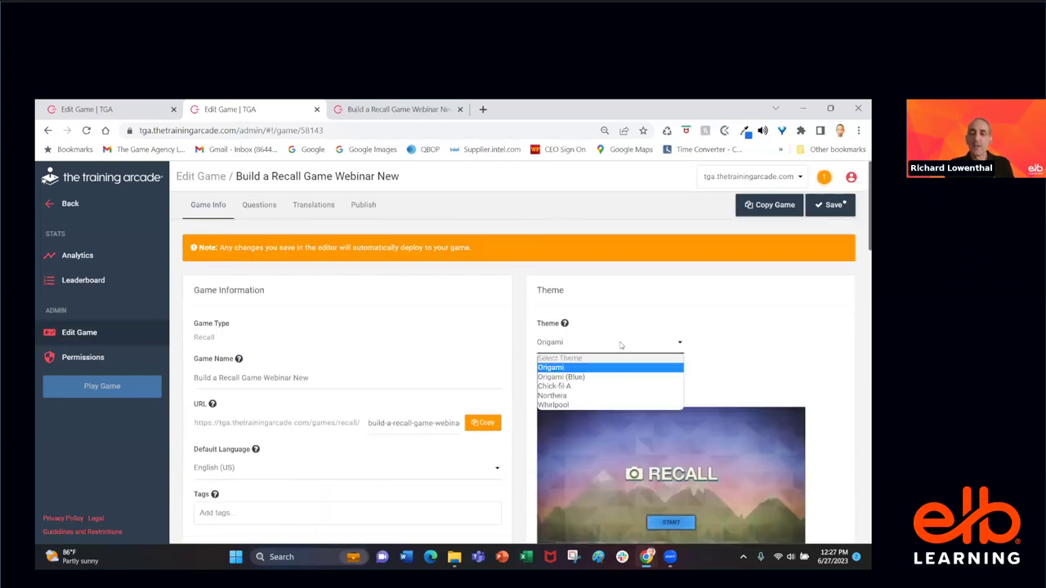
pyautogui.click(620, 344)
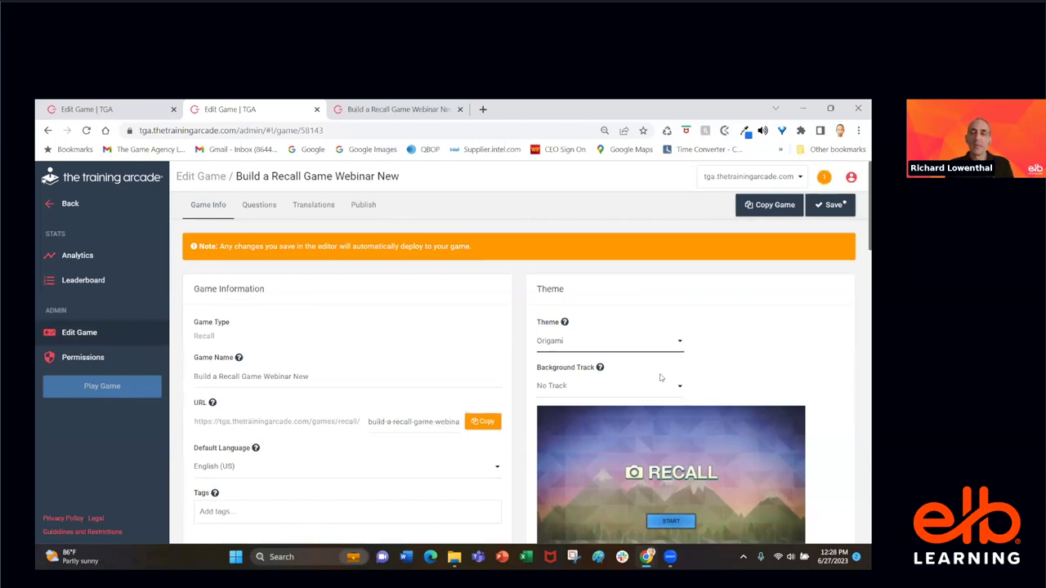
# - Review the background audio tracks offered for the game and leave No Track selected
pyautogui.scroll(-2, 660, 377)
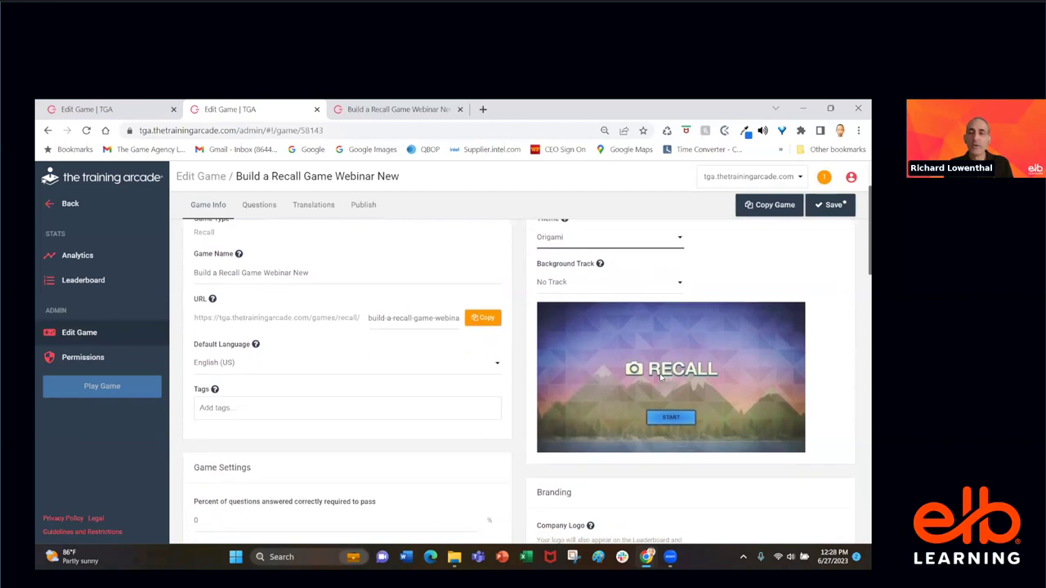
pyautogui.scroll(-1, 660, 378)
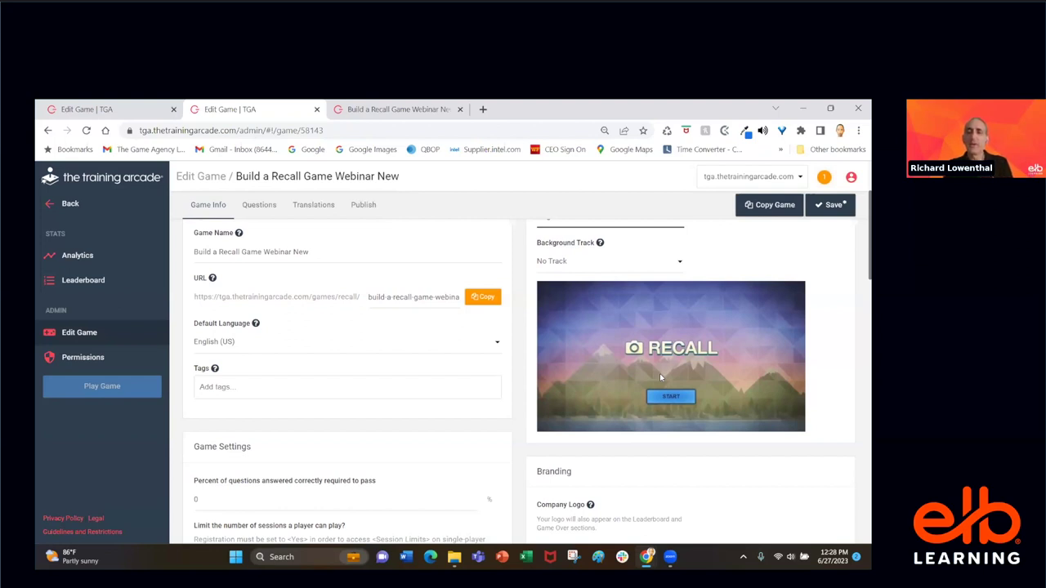
pyautogui.click(599, 262)
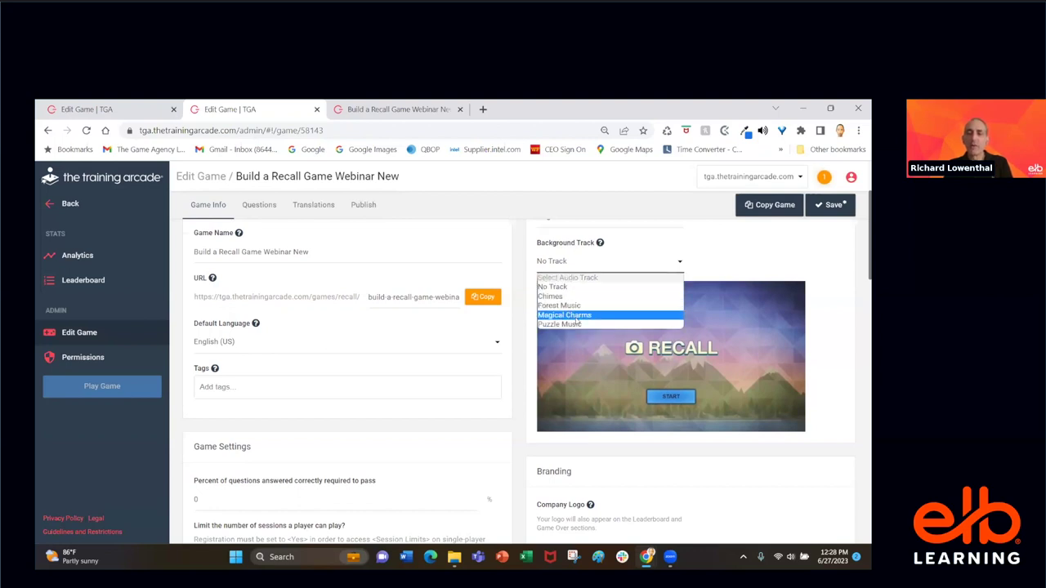
pyautogui.click(726, 258)
pyautogui.scroll(-3, 666, 386)
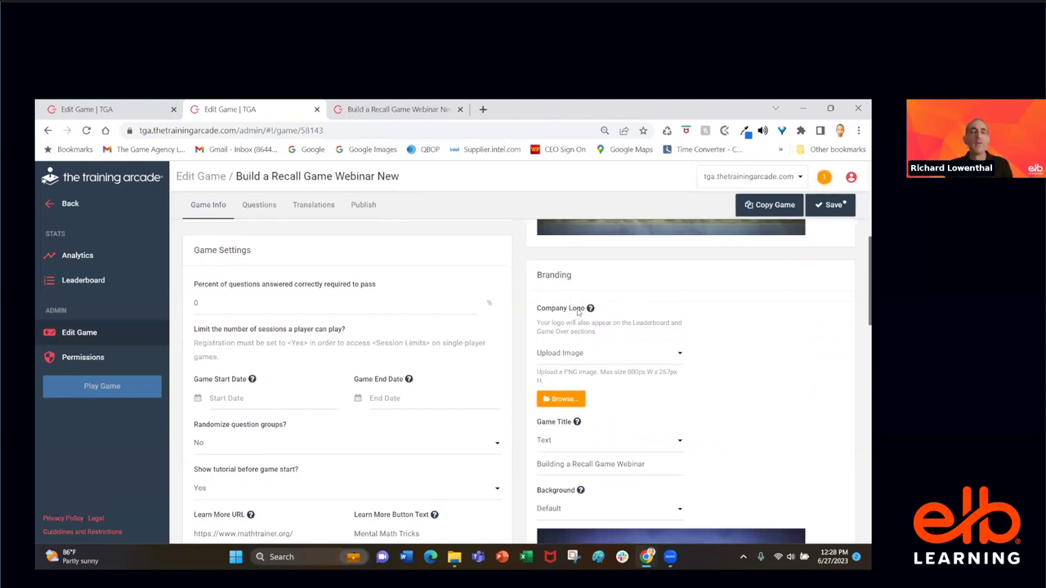
pyautogui.click(562, 398)
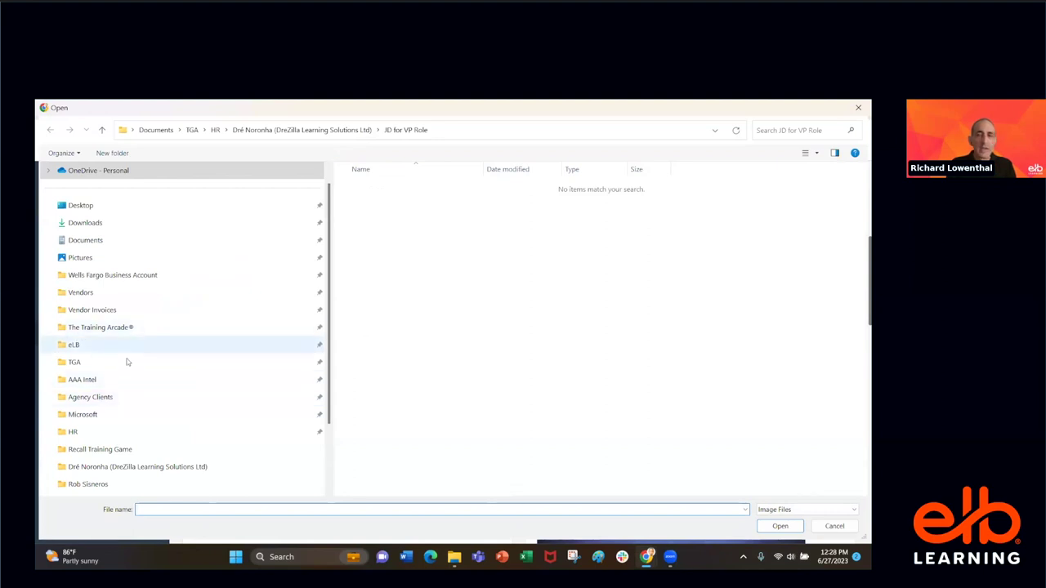
pyautogui.scroll(-2, 128, 351)
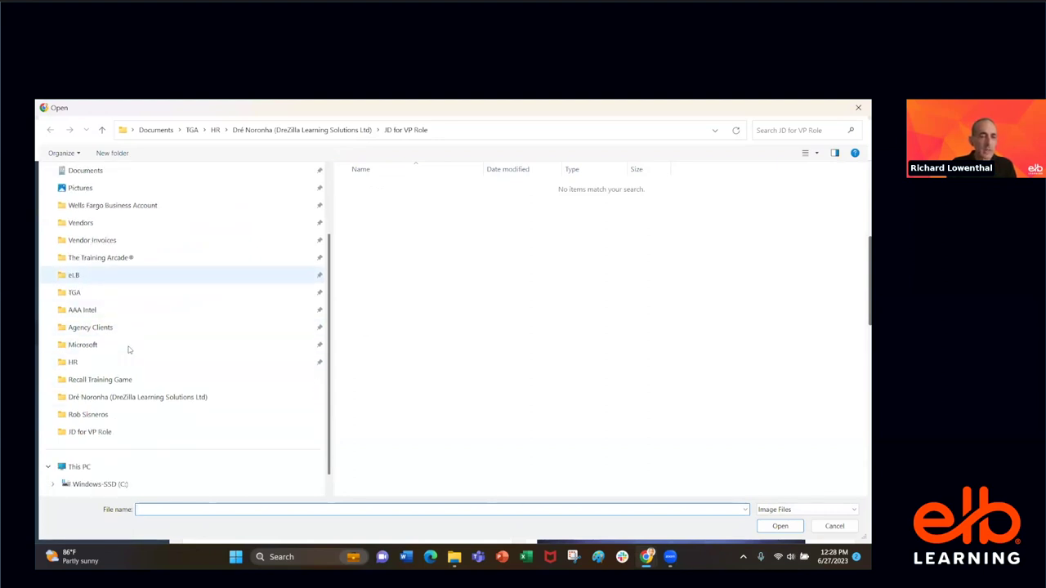
pyautogui.scroll(2, 128, 350)
pyautogui.click(115, 329)
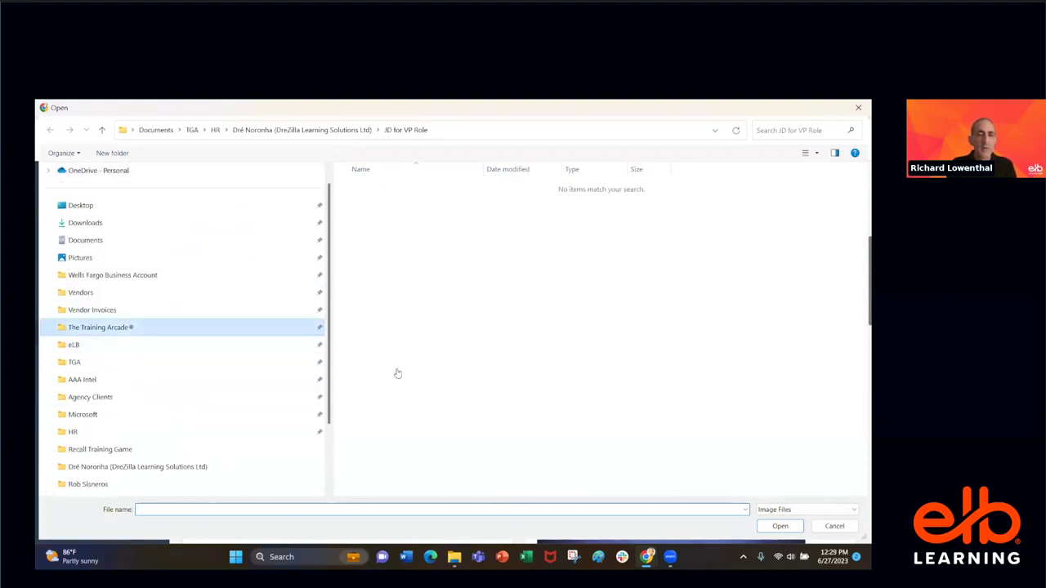
pyautogui.write('m')
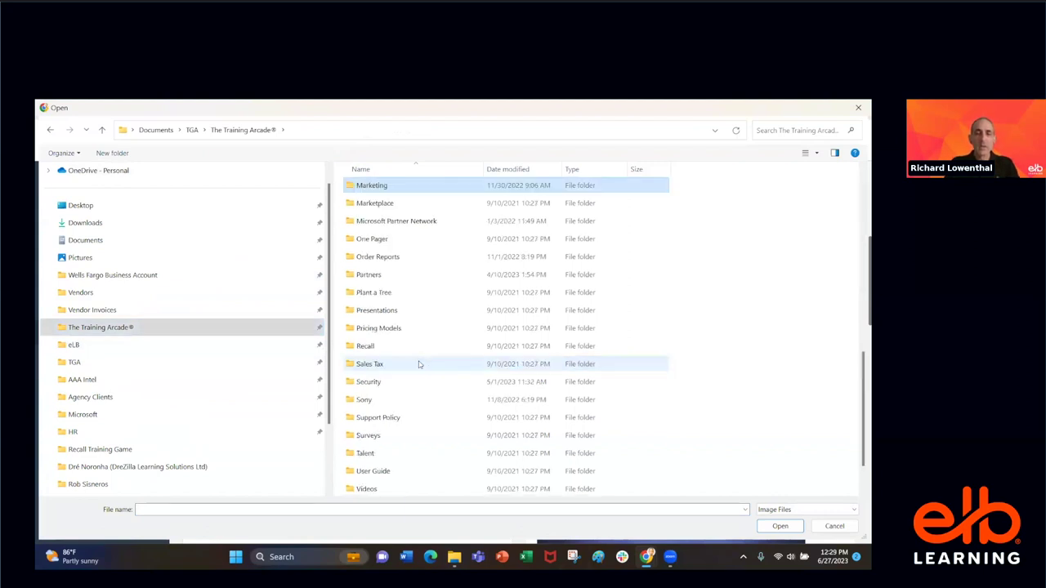
pyautogui.press('Return')
pyautogui.write('w')
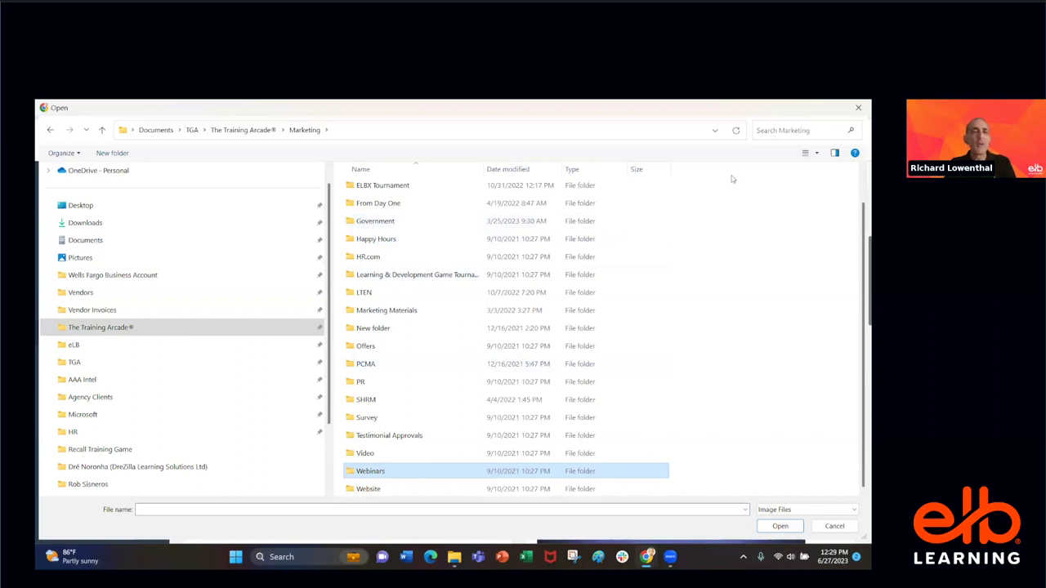
pyautogui.hotkey('alt', 'Tab')
pyautogui.press('Tab')
pyautogui.press('Tab')
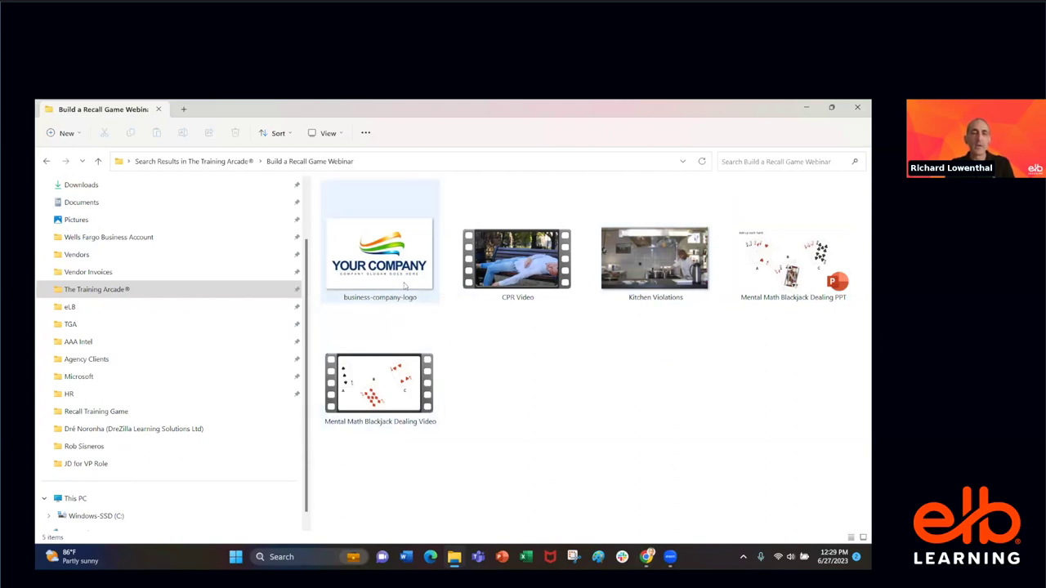
pyautogui.hotkey('alt', 'Tab')
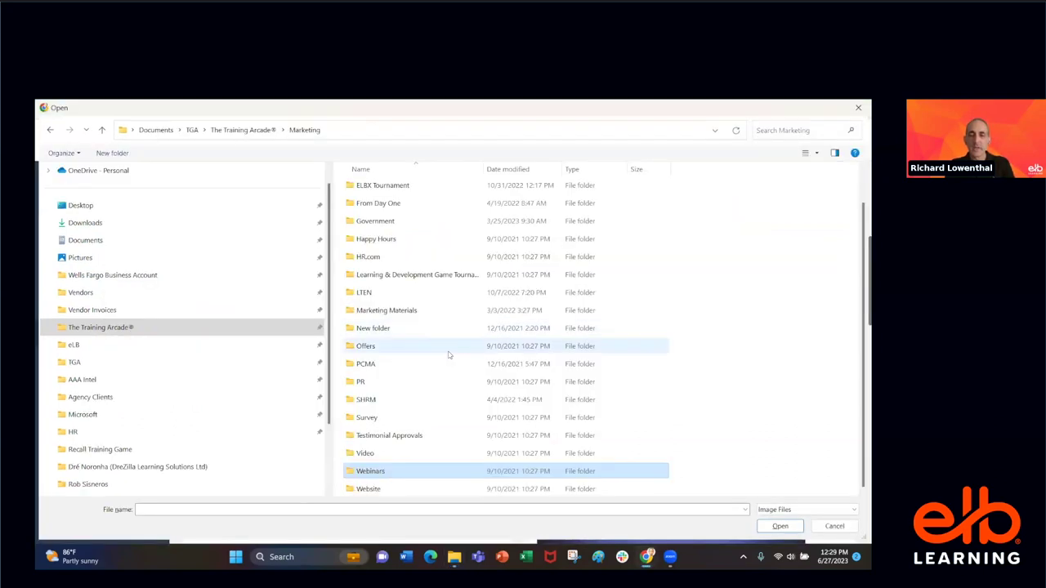
pyautogui.click(834, 526)
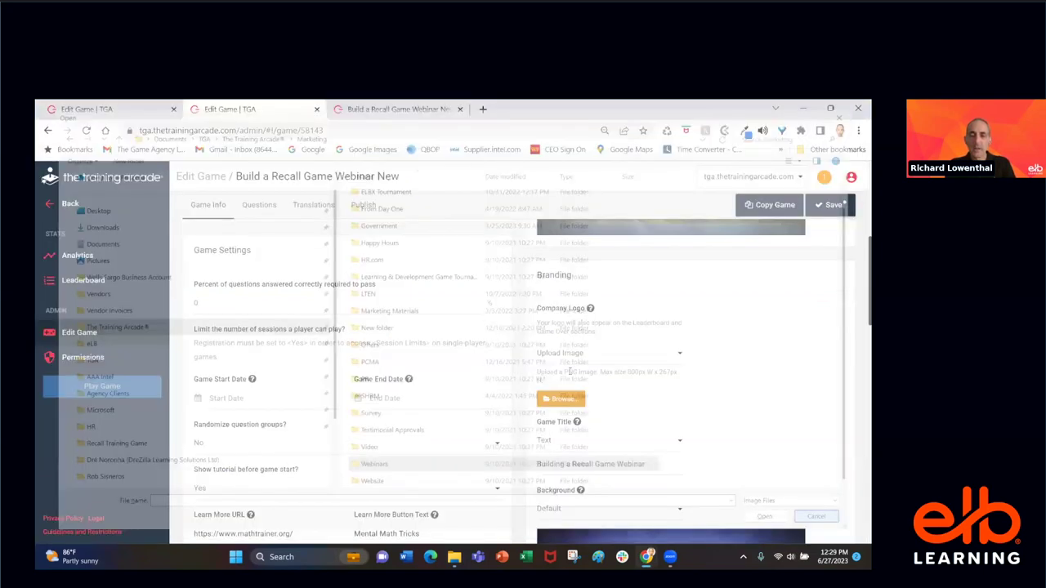
# - Upload the business-company-logo image from The Training Arcade's Build a Recall Game Webinar folder as the company logo
pyautogui.click(561, 400)
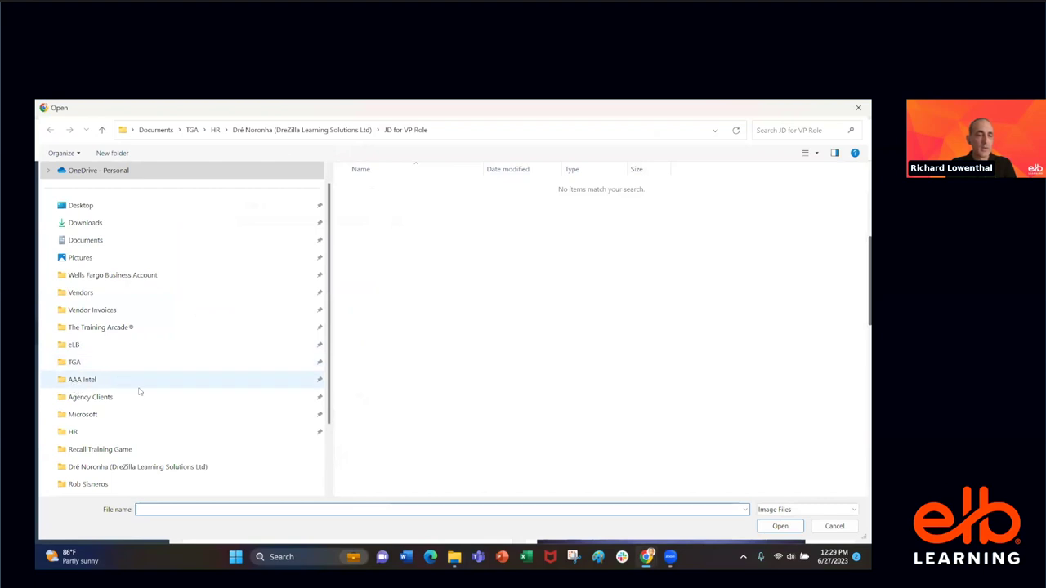
pyautogui.scroll(1, 107, 399)
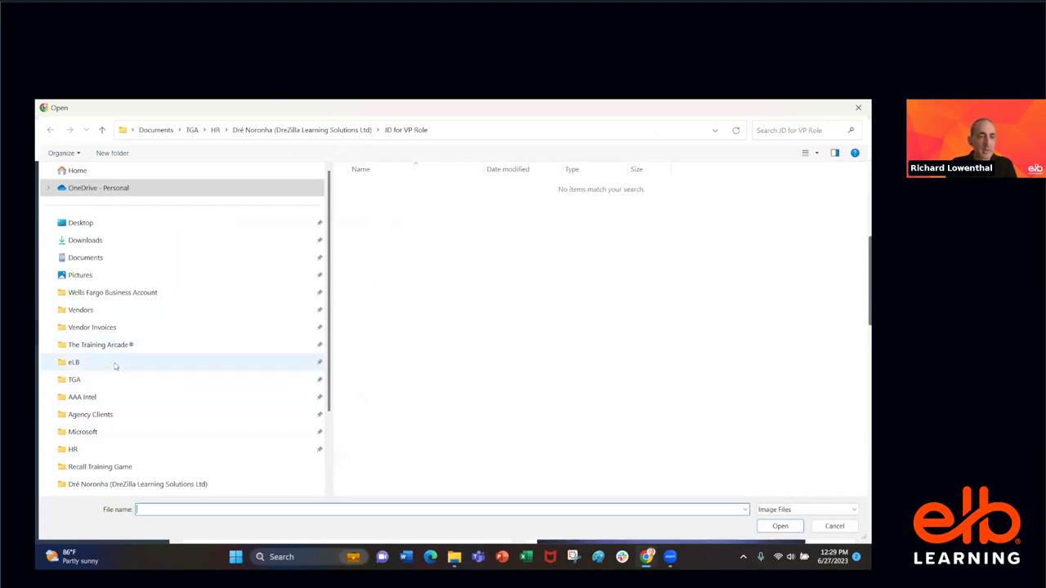
pyautogui.scroll(-2, 116, 365)
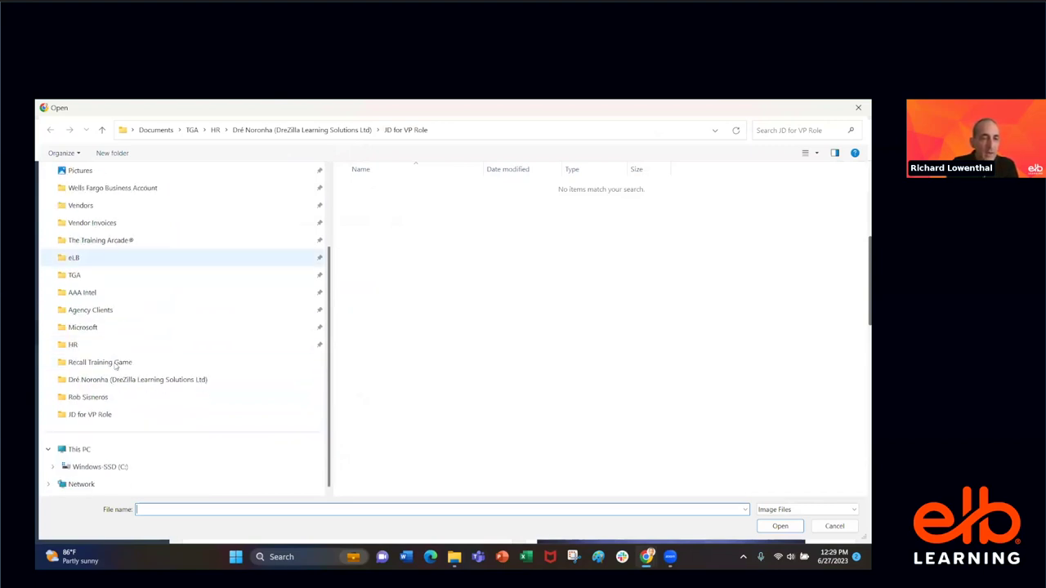
pyautogui.scroll(2, 116, 366)
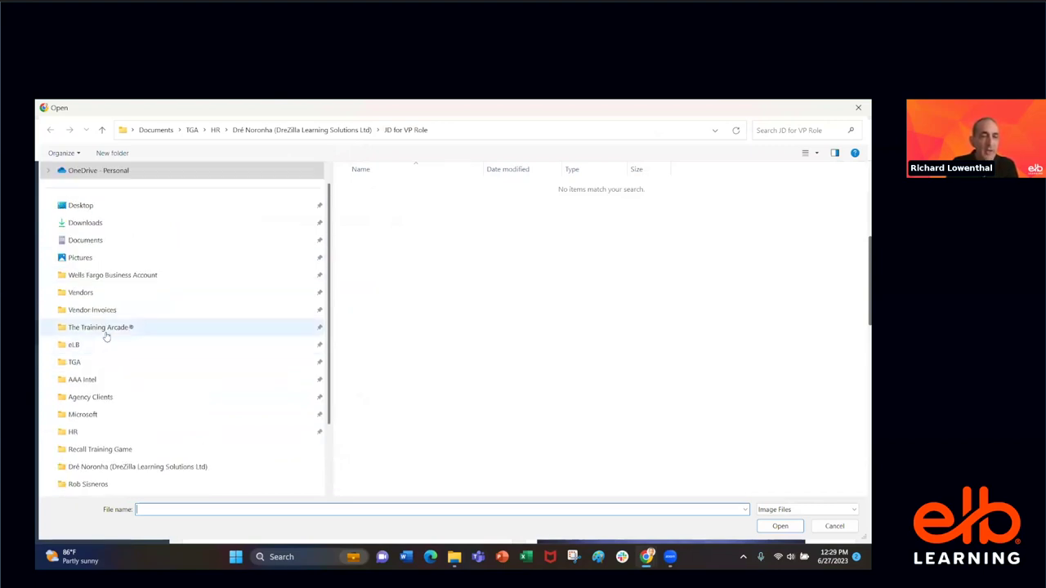
pyautogui.click(106, 330)
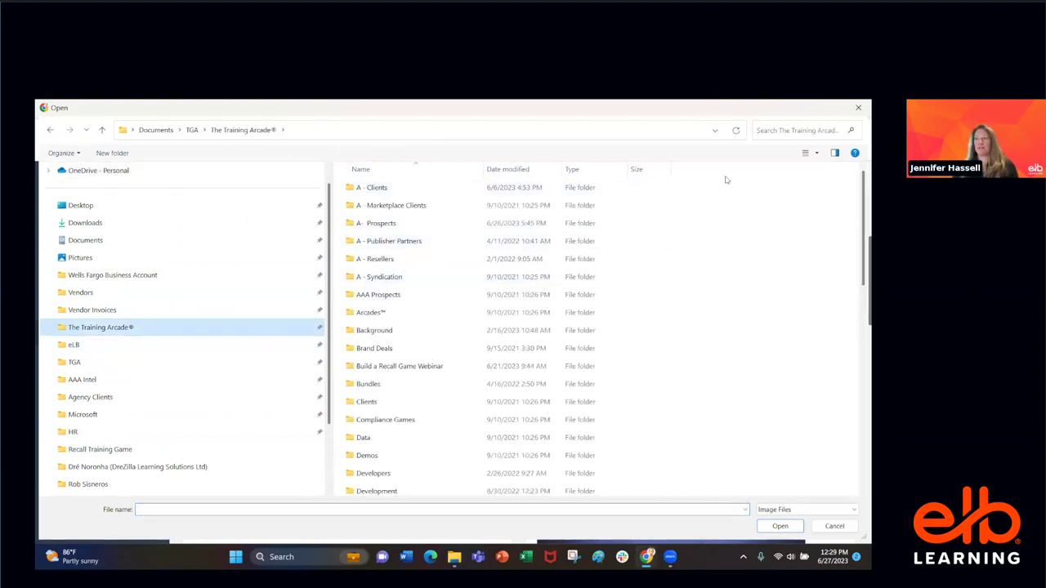
pyautogui.click(398, 295)
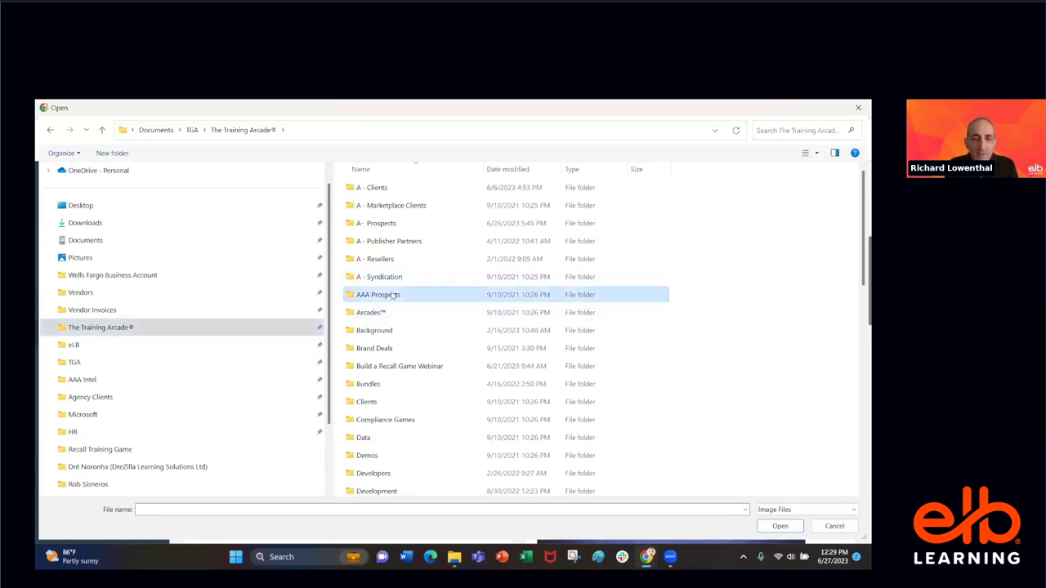
pyautogui.doubleClick(382, 367)
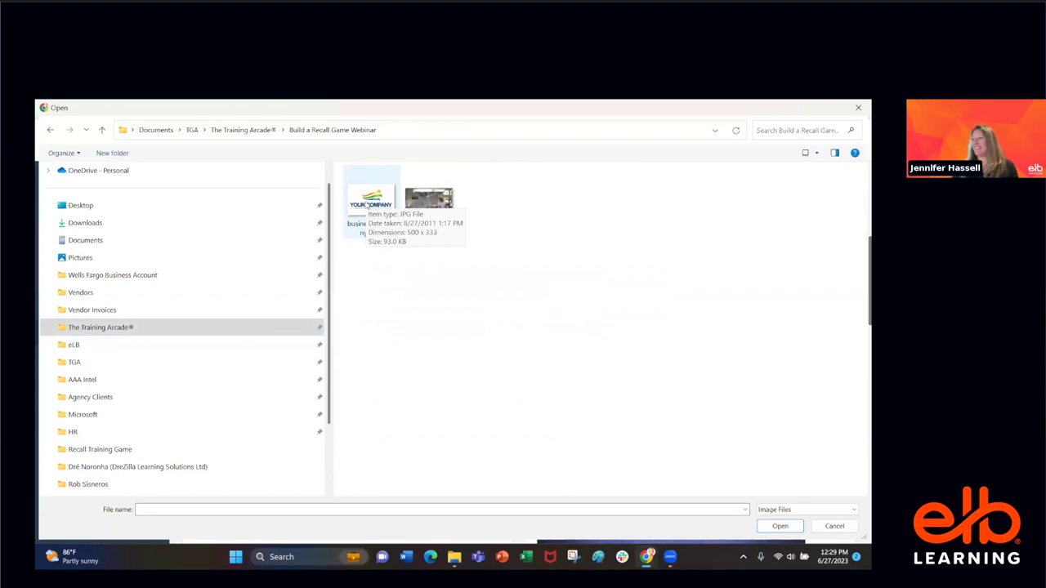
pyautogui.doubleClick(371, 214)
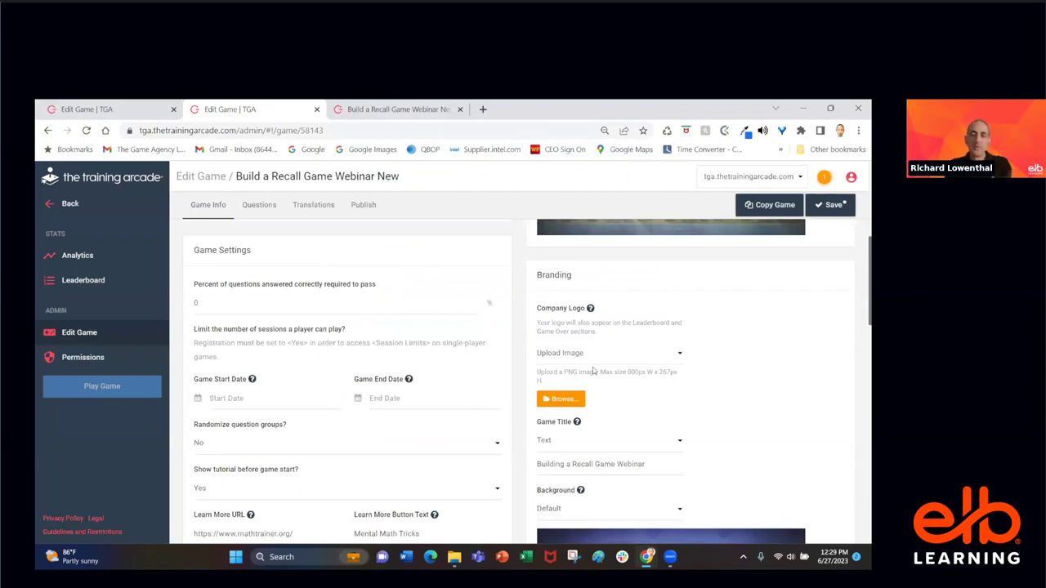
# - Check the game title types keeping Text, and try the title "Demo" before undoing the change
pyautogui.scroll(-2, 584, 380)
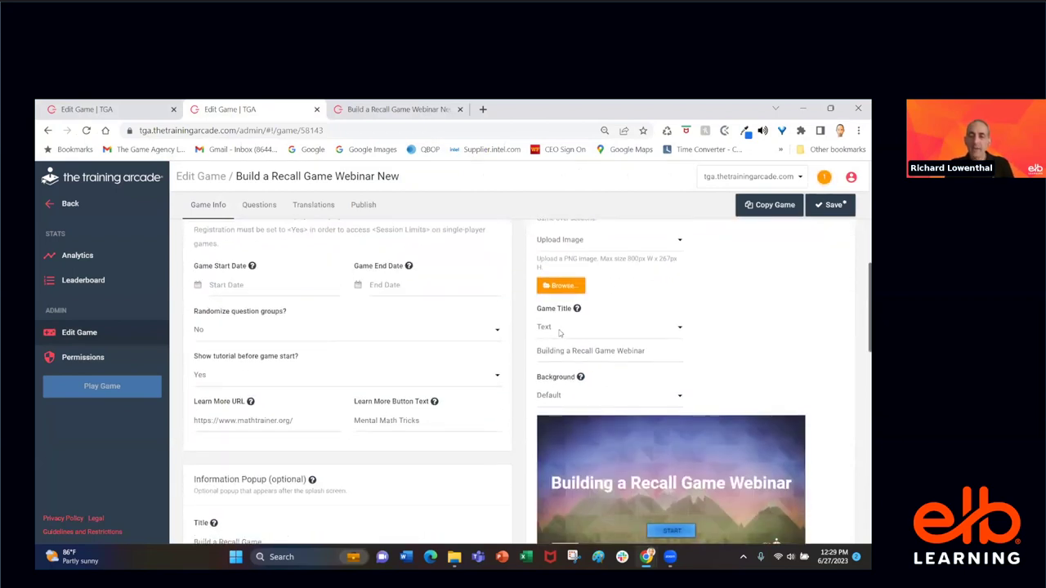
pyautogui.click(556, 327)
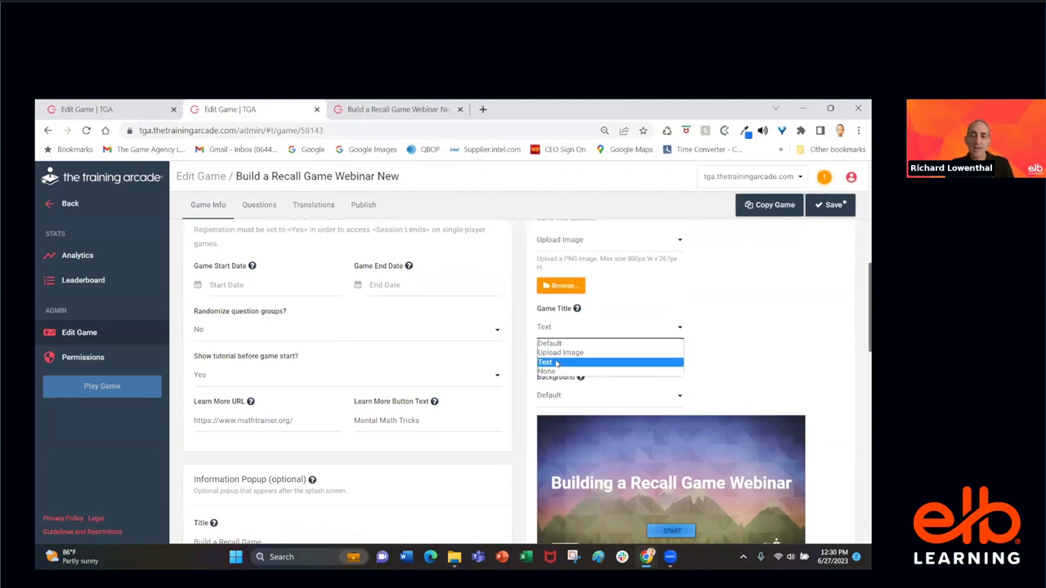
pyautogui.click(556, 363)
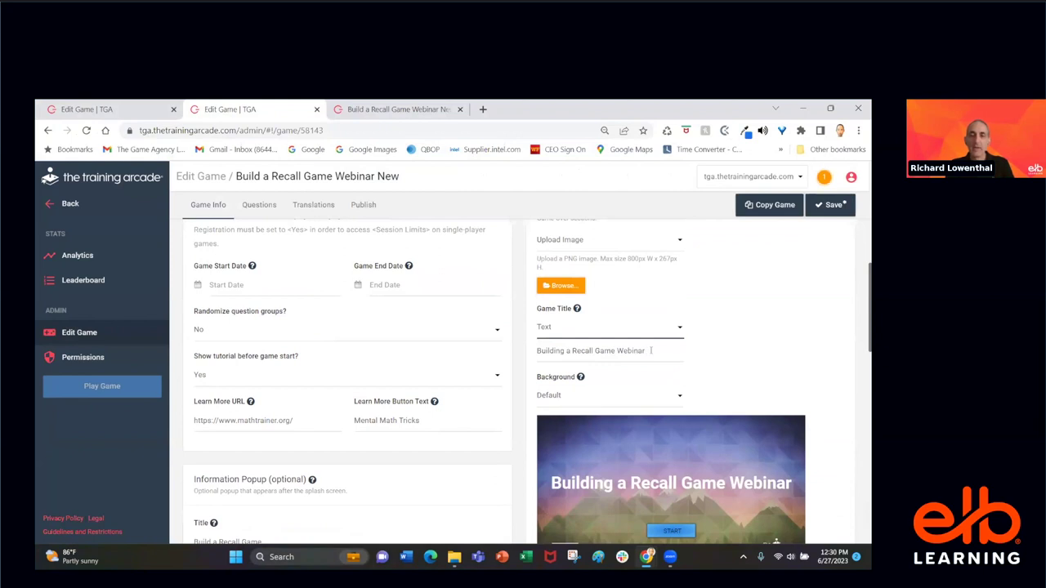
pyautogui.tripleClick(558, 344)
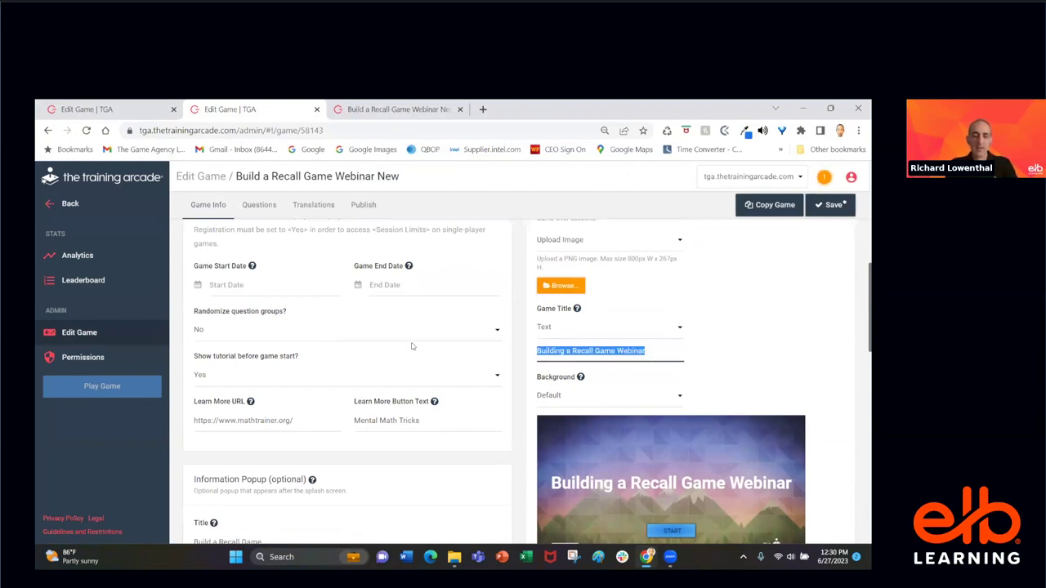
pyautogui.write('Demo')
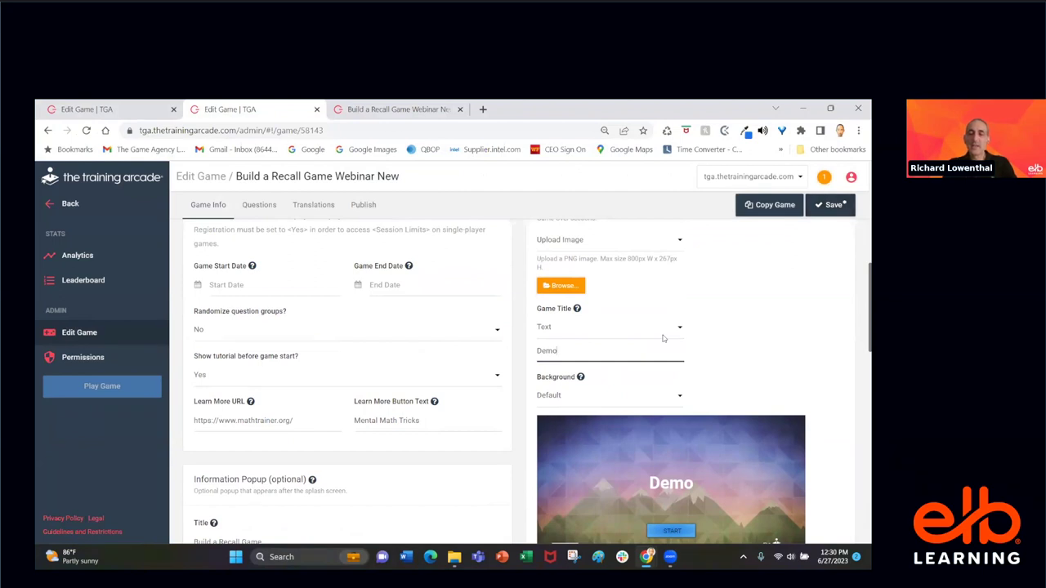
pyautogui.hotkey('ctrl', 'z')
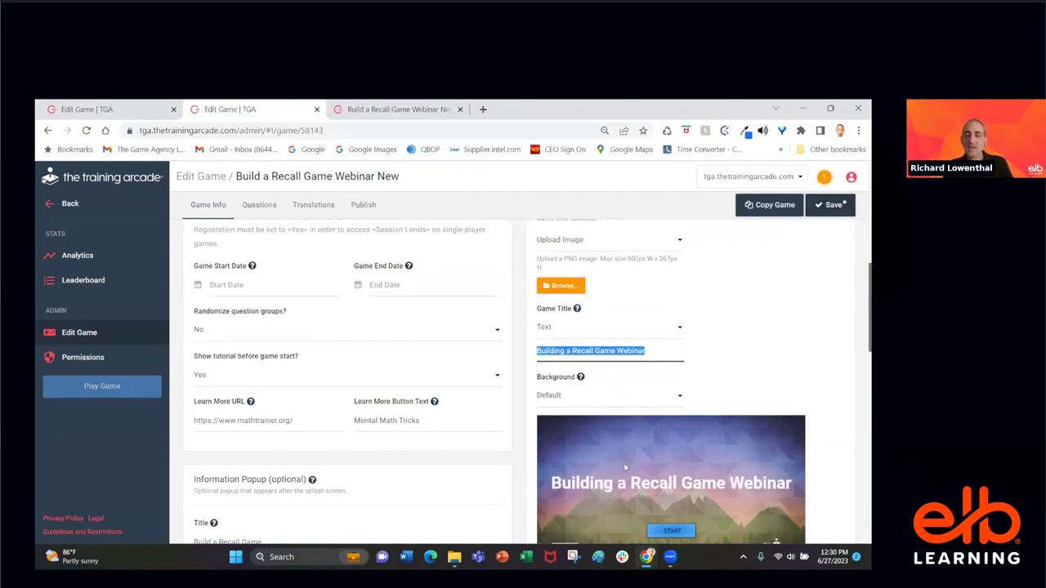
# - Check the game's background options keeping Default, and view the subscriber privacy policy settings
pyautogui.scroll(-1, 625, 467)
pyautogui.click(576, 319)
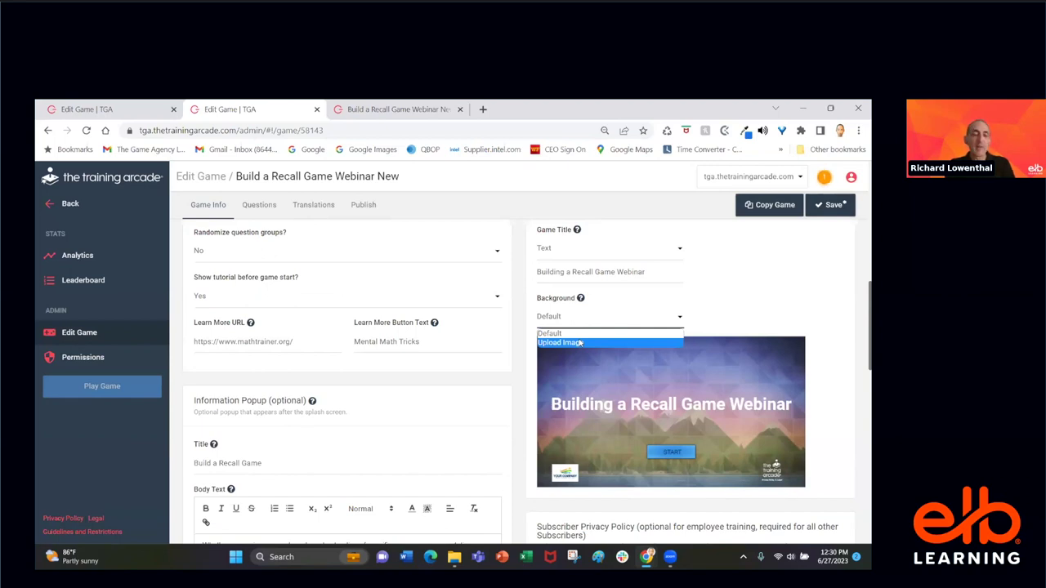
pyautogui.press('Escape')
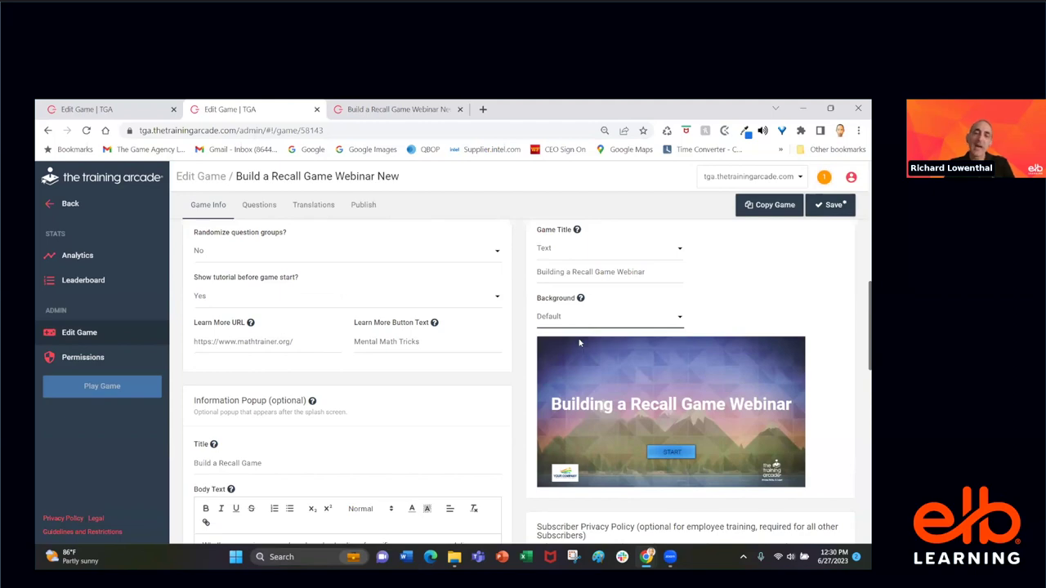
pyautogui.scroll(-1, 641, 340)
pyautogui.scroll(-3, 639, 339)
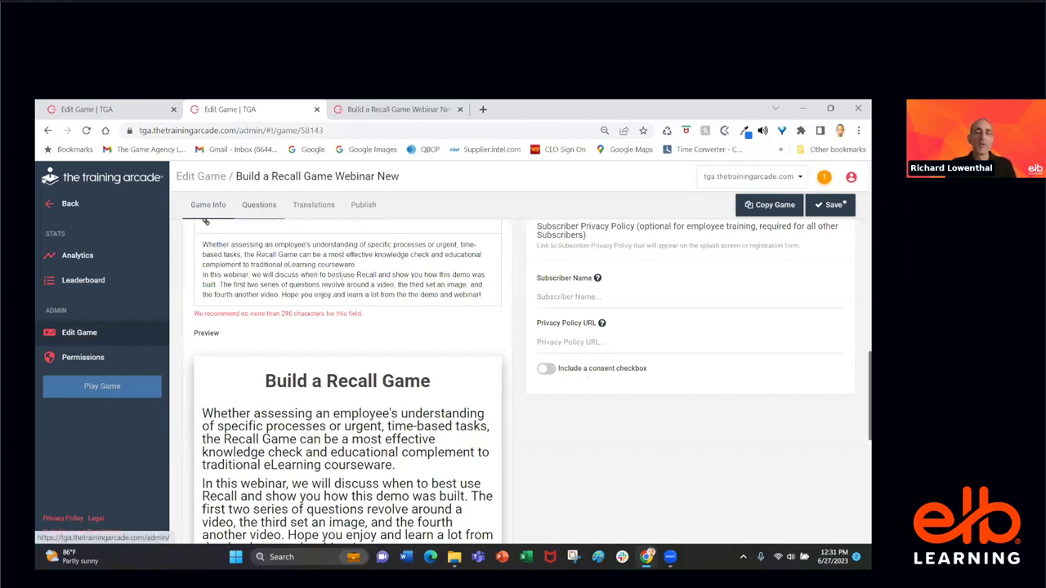
# - Review the game's publishing options, including the game URL, the SCORM packages, the embed dimensions and Docebo
pyautogui.scroll(10, 462, 362)
pyautogui.scroll(5, 461, 361)
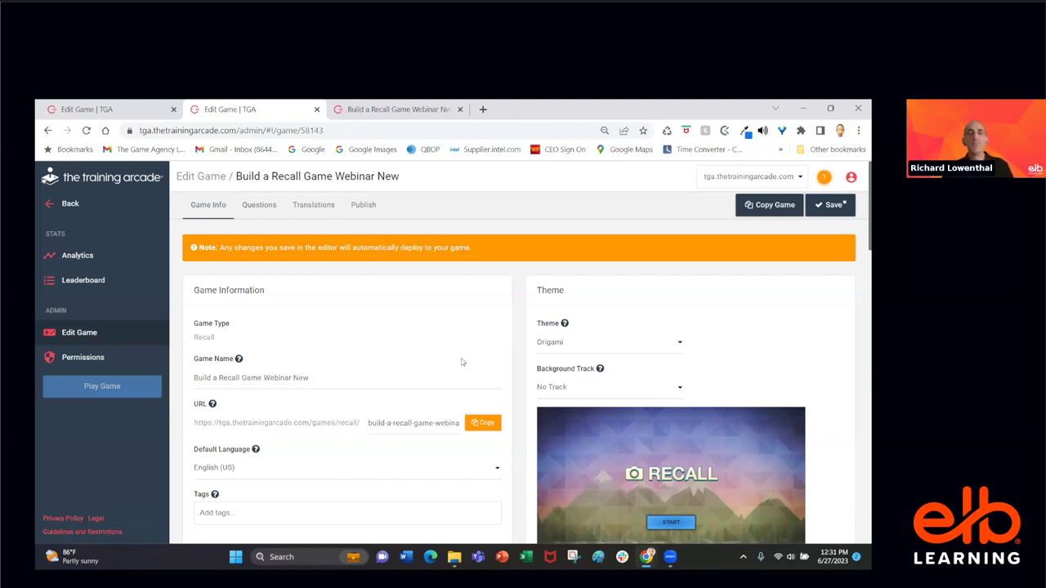
pyautogui.click(365, 206)
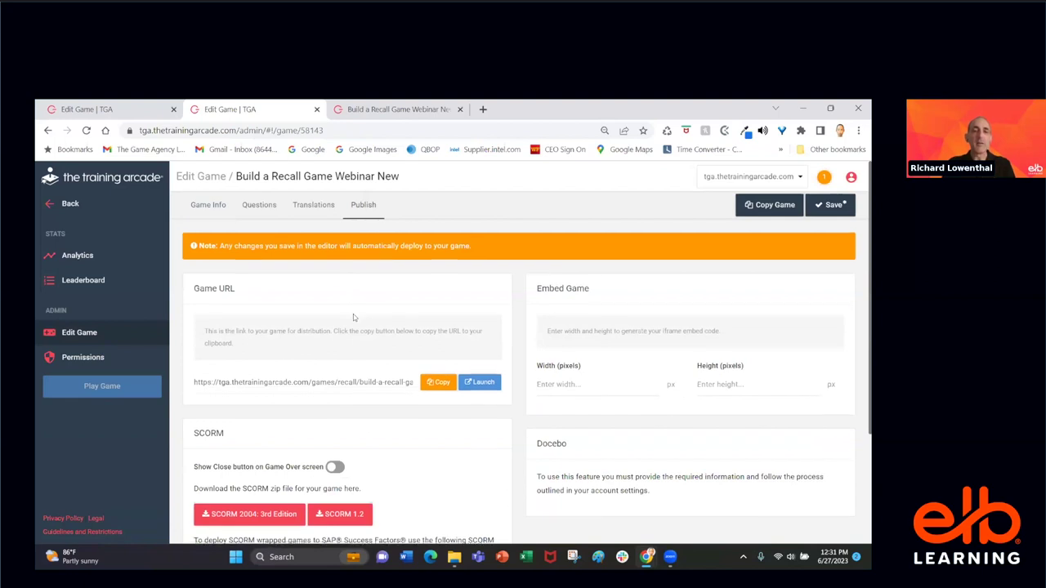
pyautogui.scroll(-1, 353, 316)
pyautogui.scroll(-1, 353, 316)
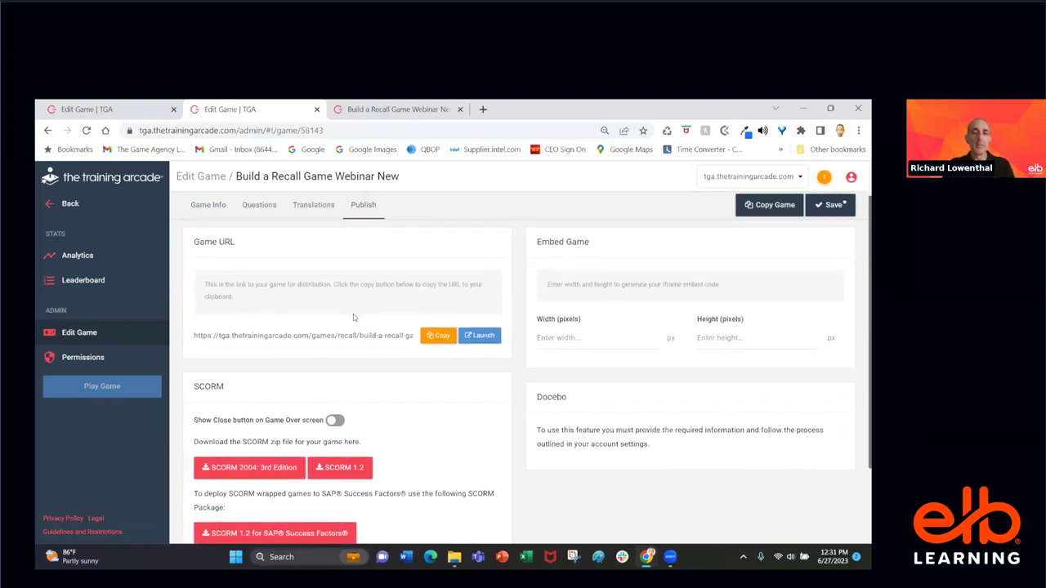
pyautogui.scroll(-3, 353, 316)
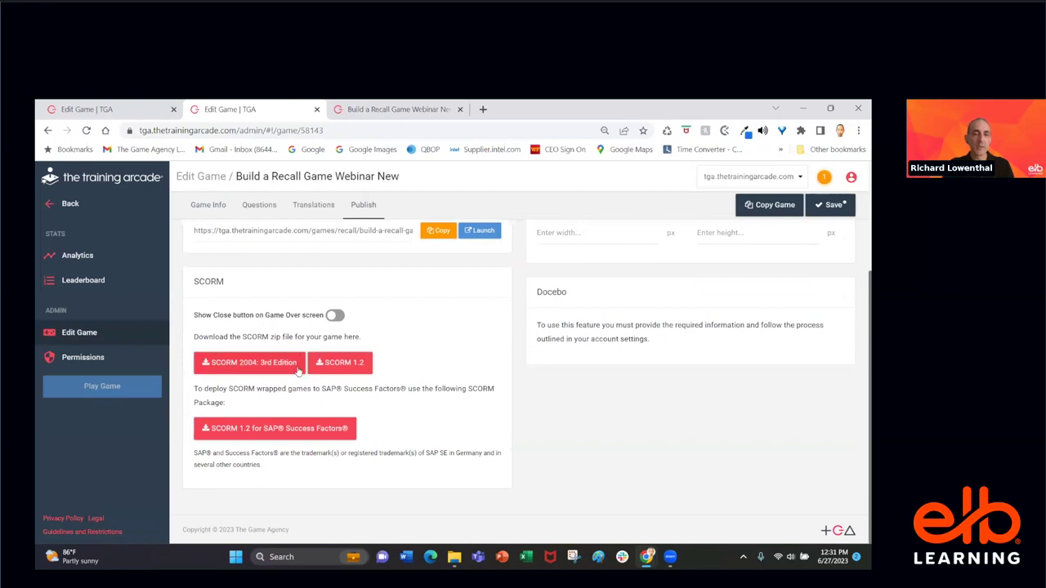
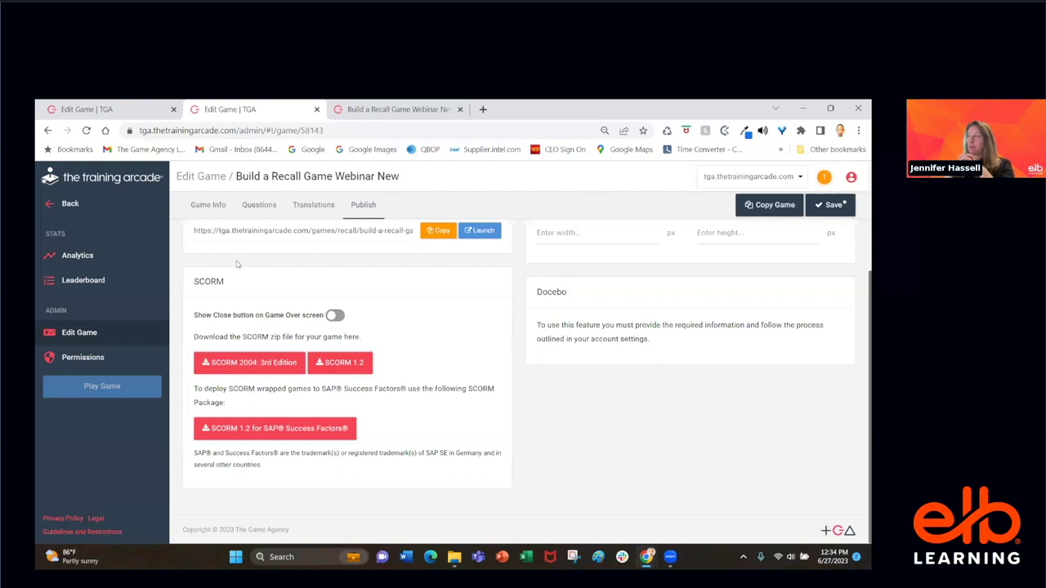
pyautogui.scroll(3, 237, 264)
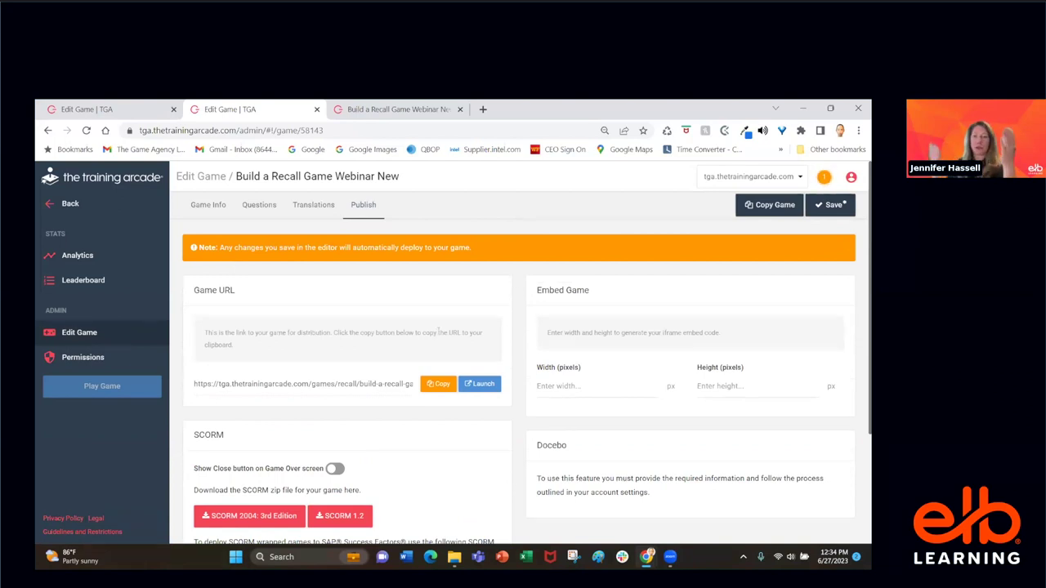
pyautogui.scroll(-1, 438, 331)
pyautogui.scroll(-1, 438, 331)
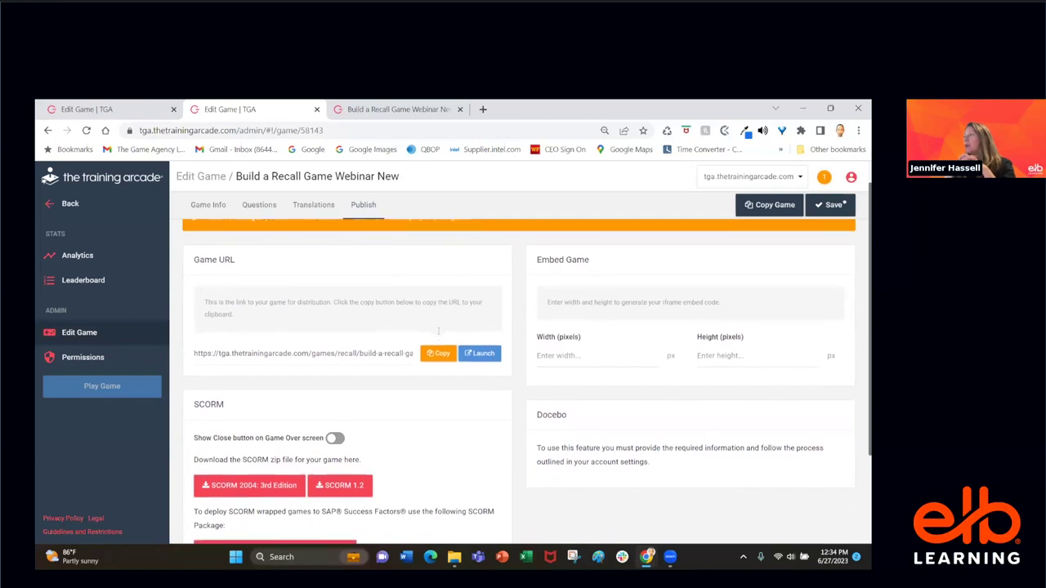
pyautogui.scroll(-1, 438, 331)
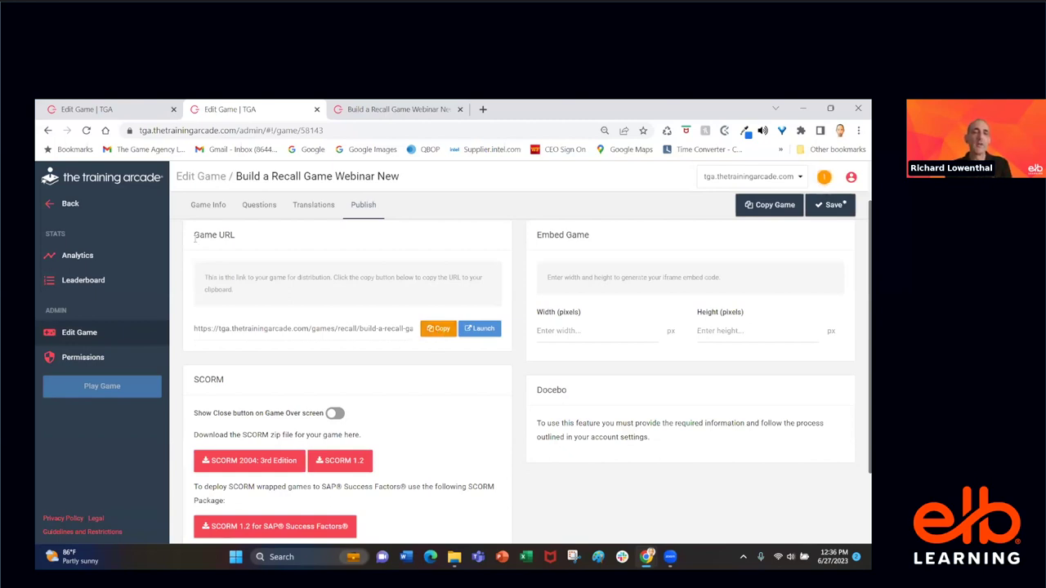
# - Add an Español (Spanish) translation to the game
pyautogui.click(214, 210)
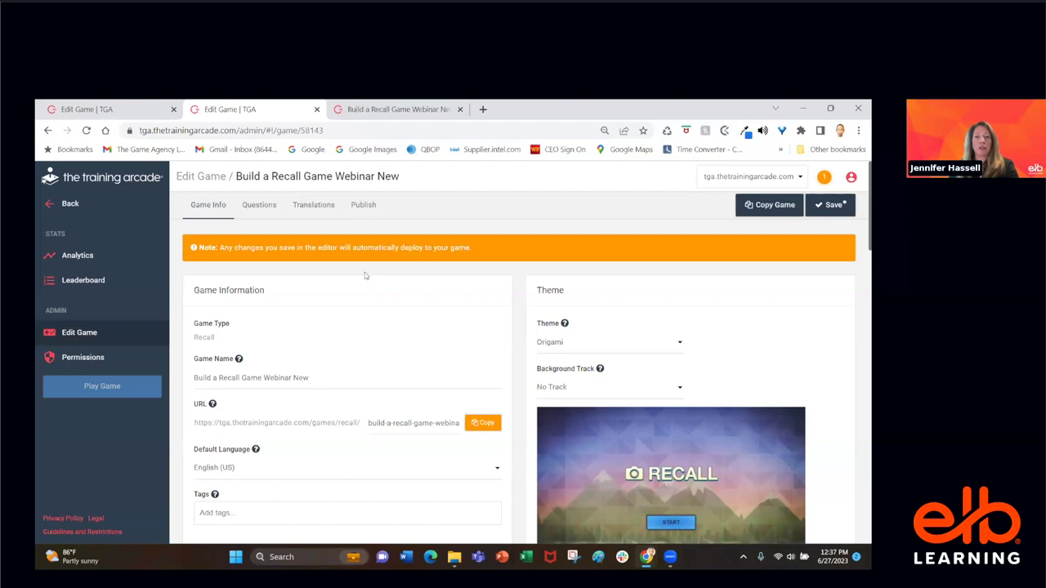
pyautogui.click(317, 211)
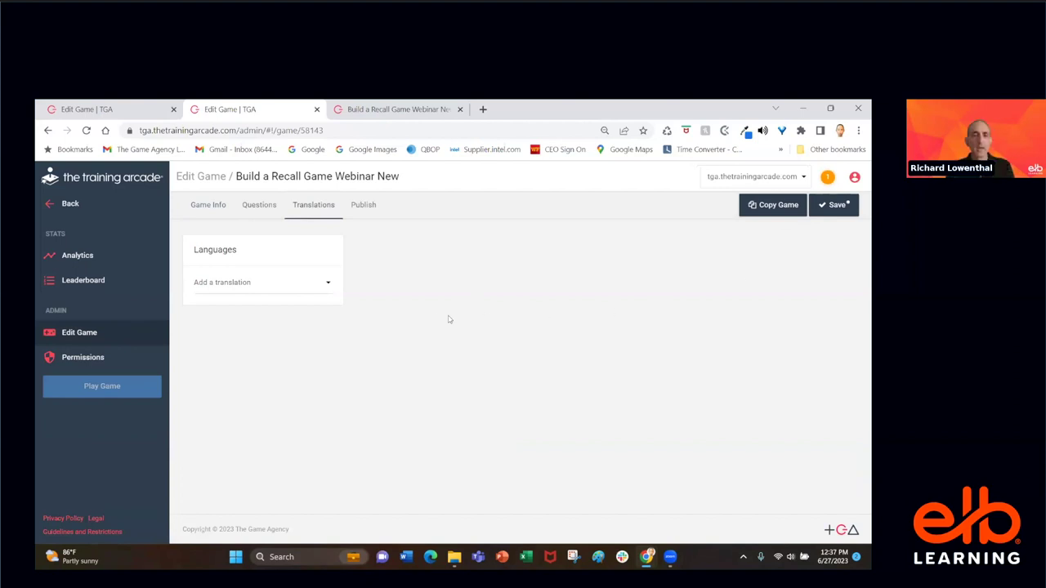
pyautogui.click(327, 283)
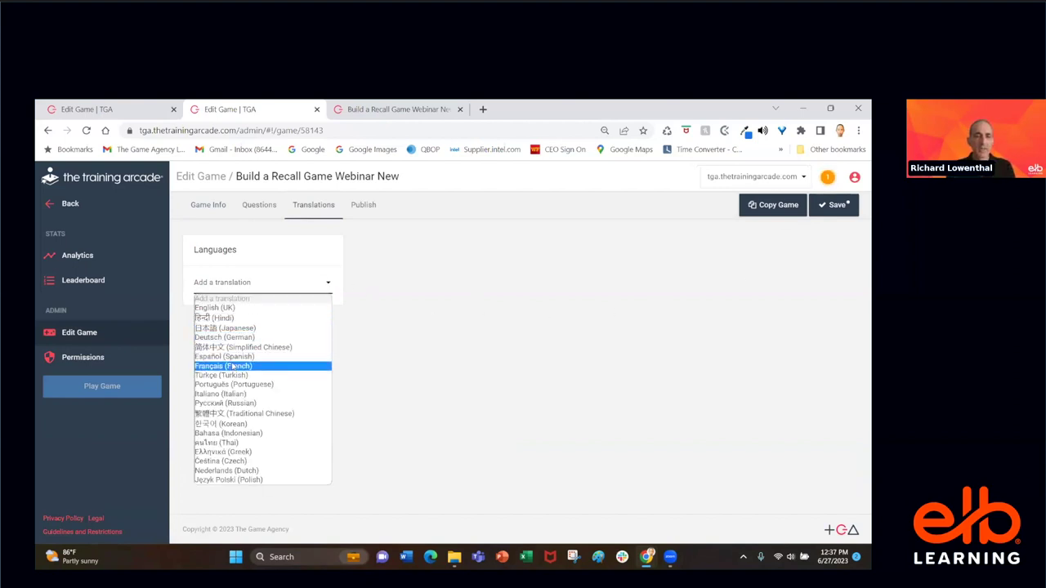
pyautogui.click(233, 357)
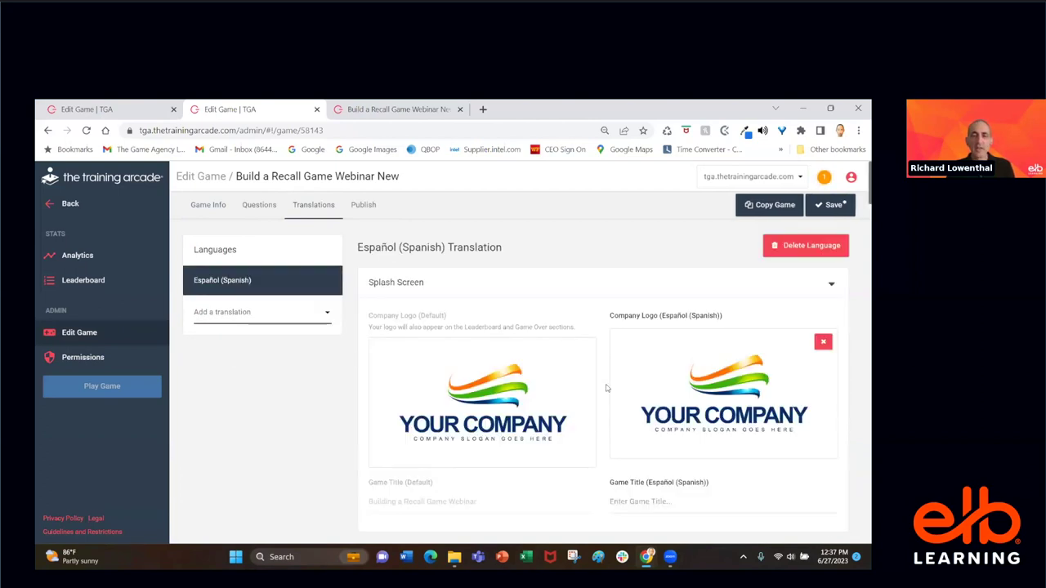
# - Examine the Spanish translation fields for the splash screen, the Learn More button text and the information popup
pyautogui.scroll(-1, 644, 454)
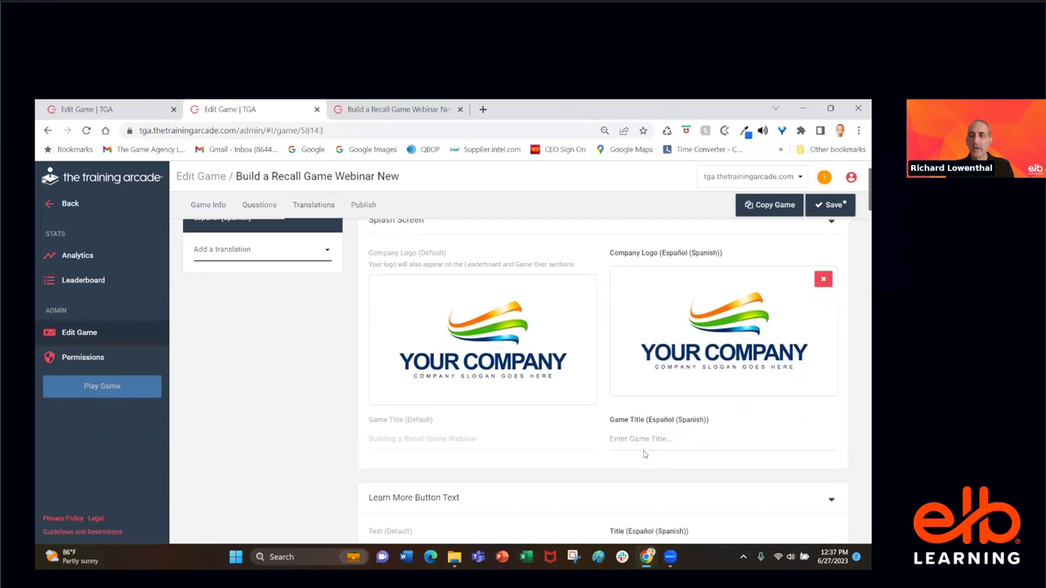
pyautogui.scroll(-3, 644, 454)
pyautogui.scroll(2, 643, 454)
pyautogui.scroll(2, 644, 454)
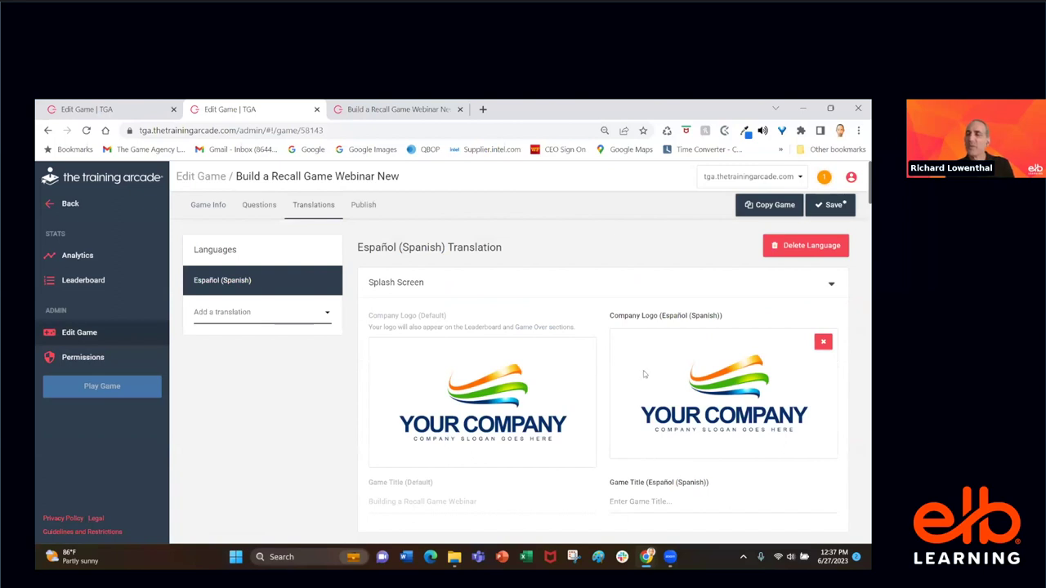
pyautogui.scroll(-2, 569, 387)
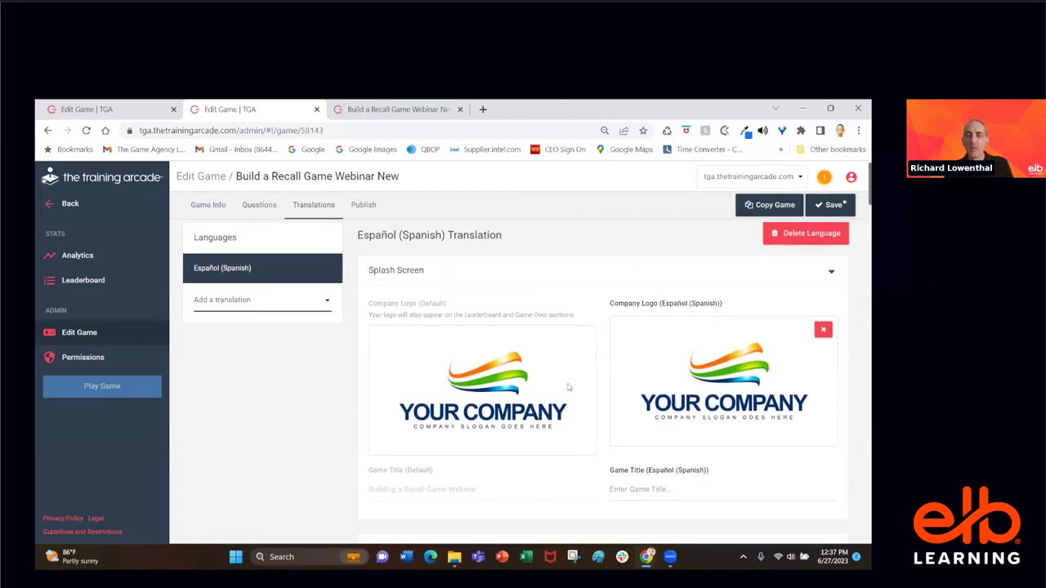
pyautogui.scroll(2, 568, 387)
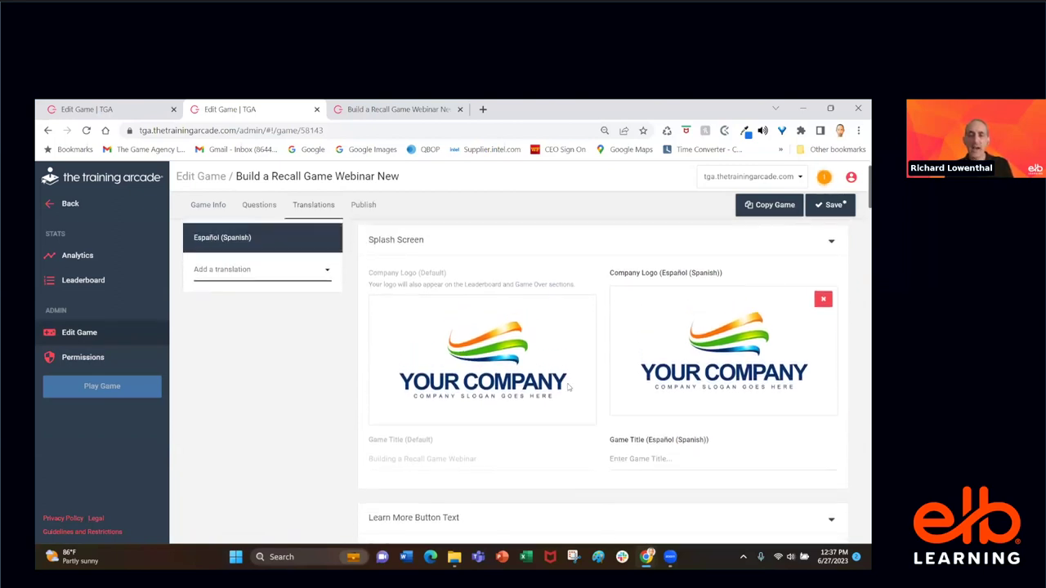
pyautogui.scroll(-1, 569, 387)
pyautogui.scroll(-1, 569, 387)
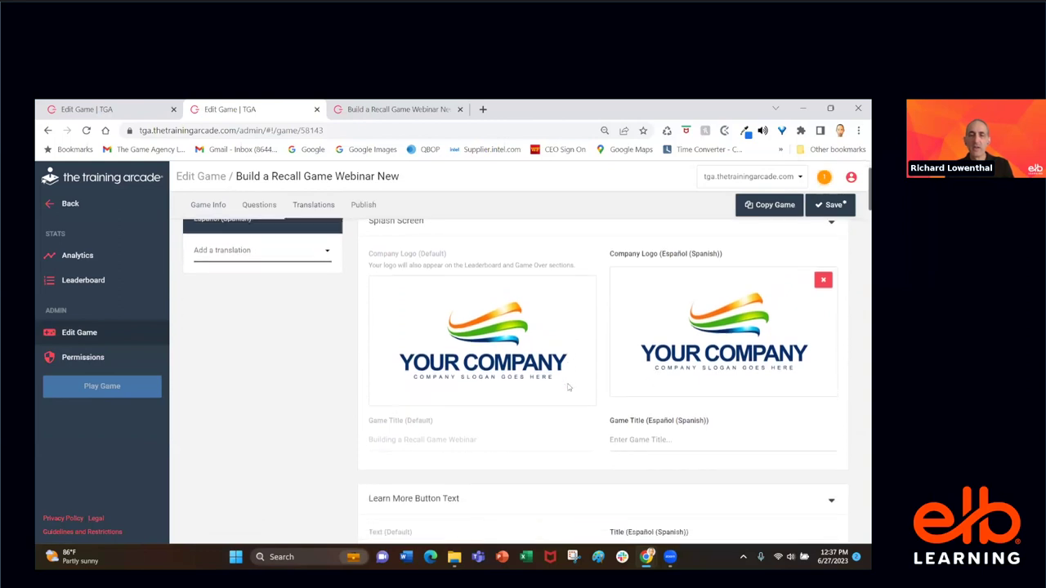
pyautogui.scroll(-1, 569, 387)
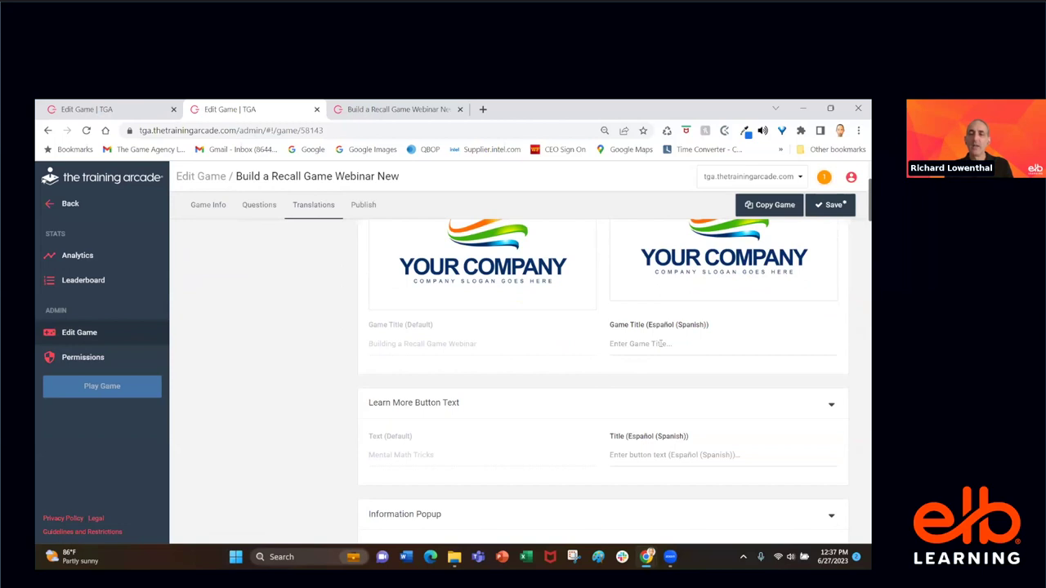
pyautogui.scroll(-2, 660, 344)
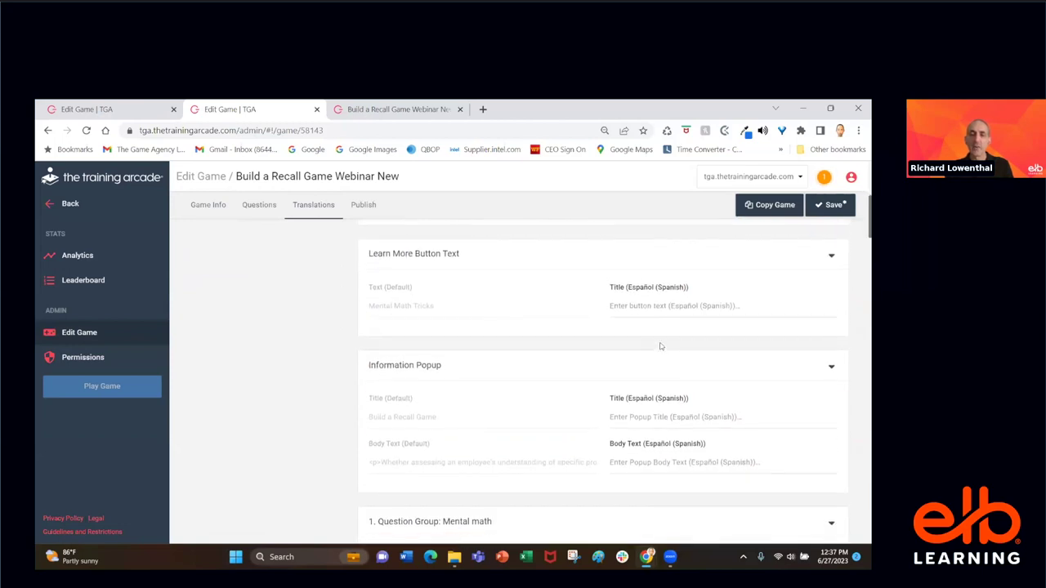
# - Examine the Spanish translation fields for media, questions, answers and feedback across all the question groups
pyautogui.scroll(-2, 661, 347)
pyautogui.scroll(-3, 661, 346)
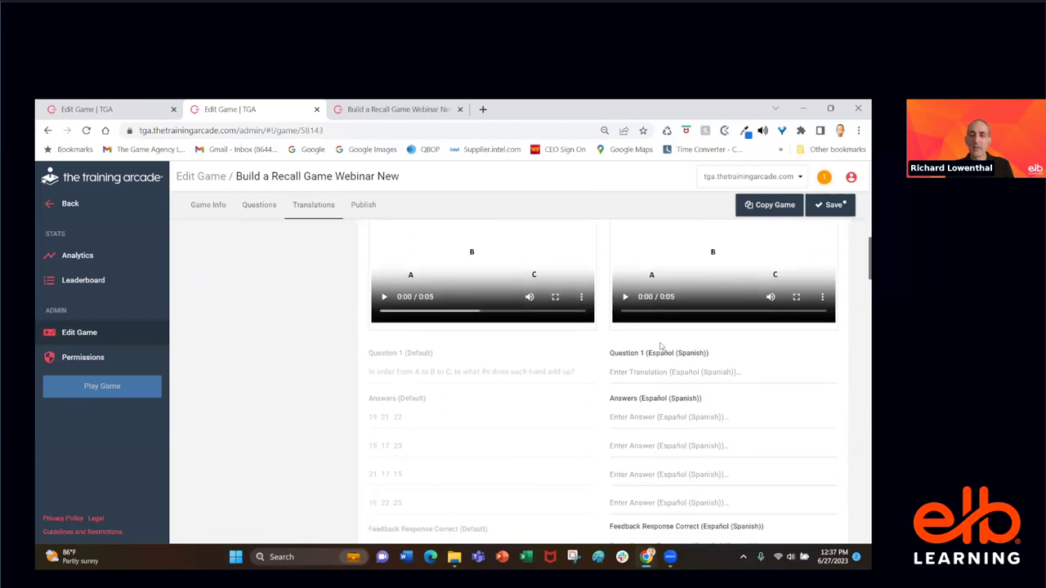
pyautogui.scroll(-1, 661, 346)
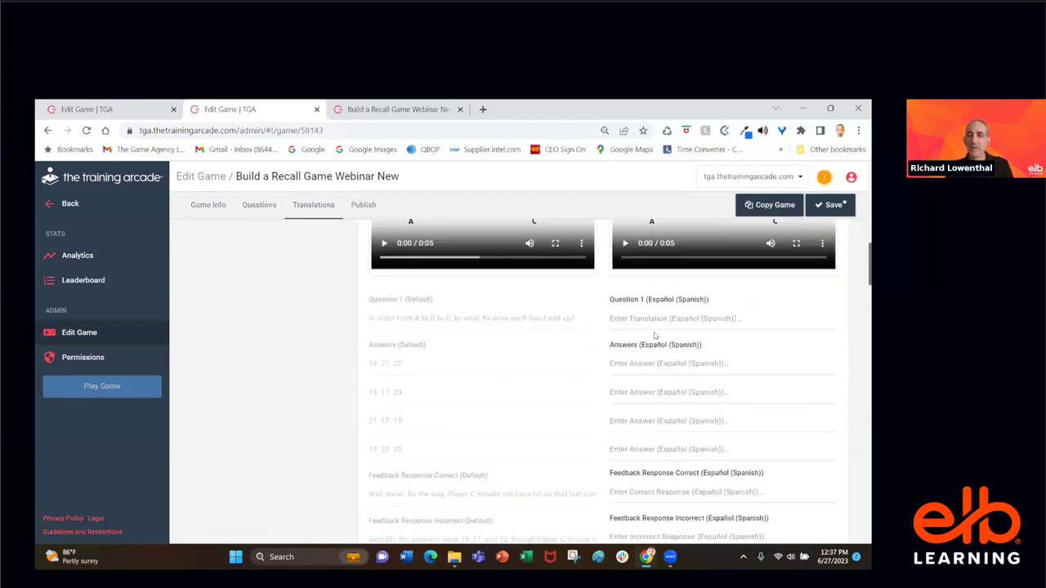
pyautogui.scroll(-1, 669, 320)
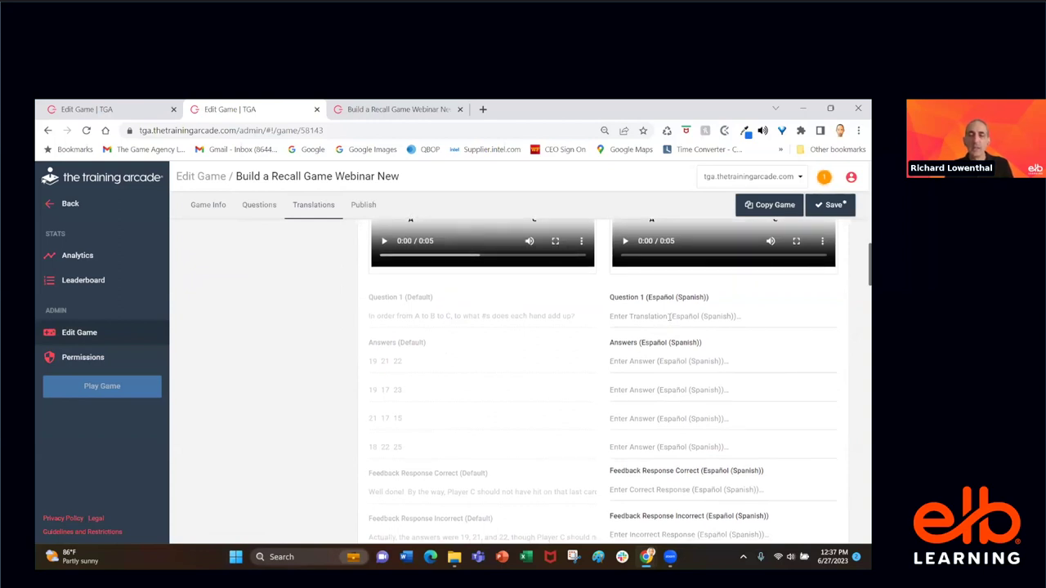
pyautogui.scroll(-10, 671, 316)
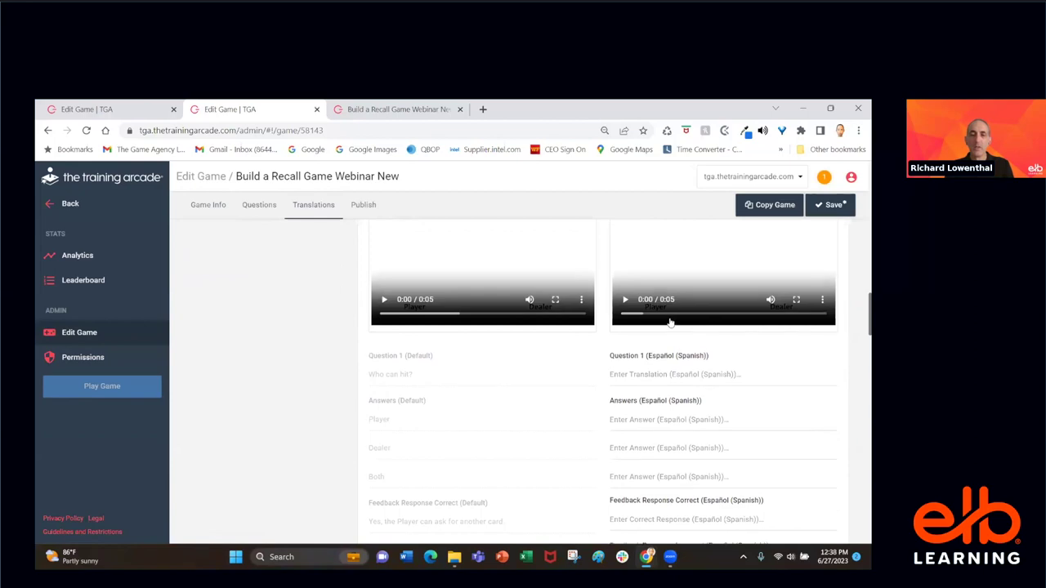
pyautogui.scroll(-8, 669, 317)
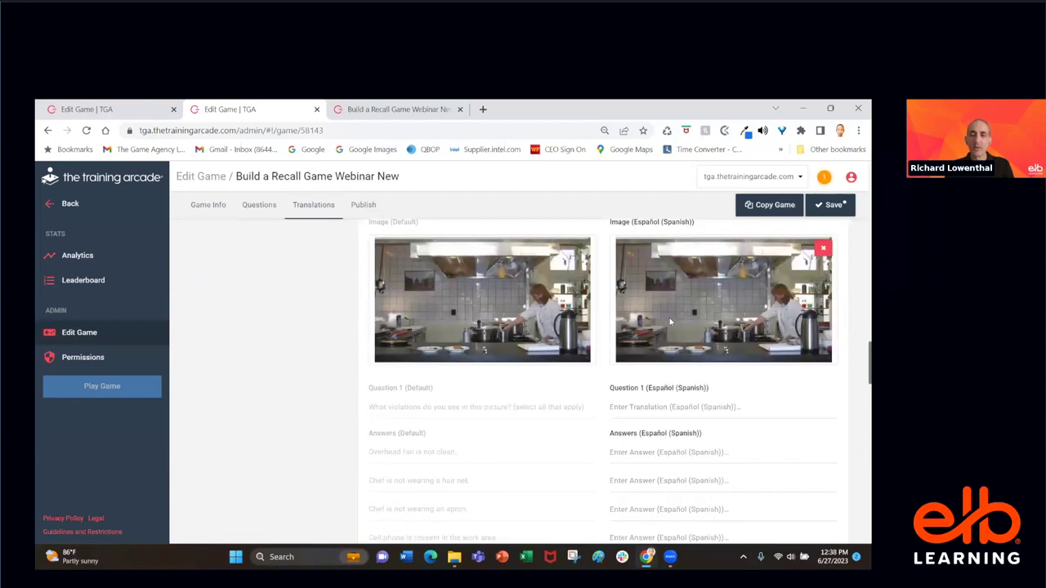
pyautogui.scroll(-8, 669, 317)
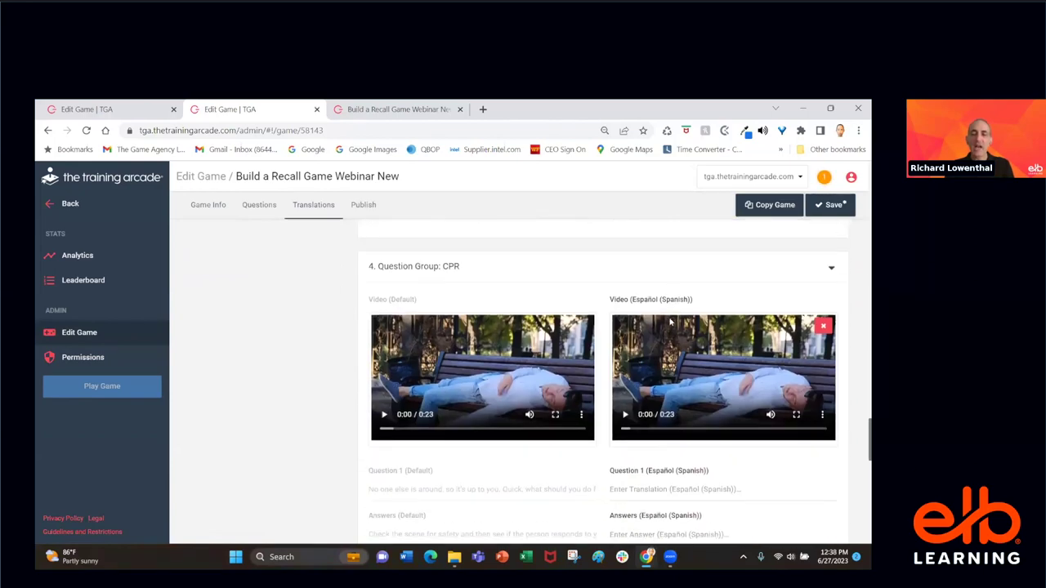
pyautogui.scroll(-8, 669, 321)
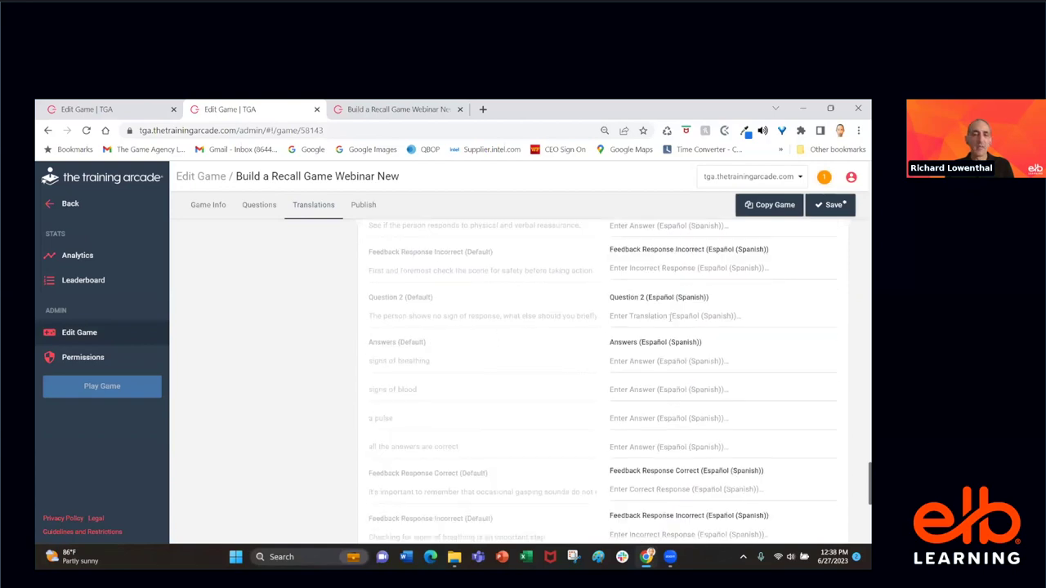
pyautogui.scroll(-3, 670, 319)
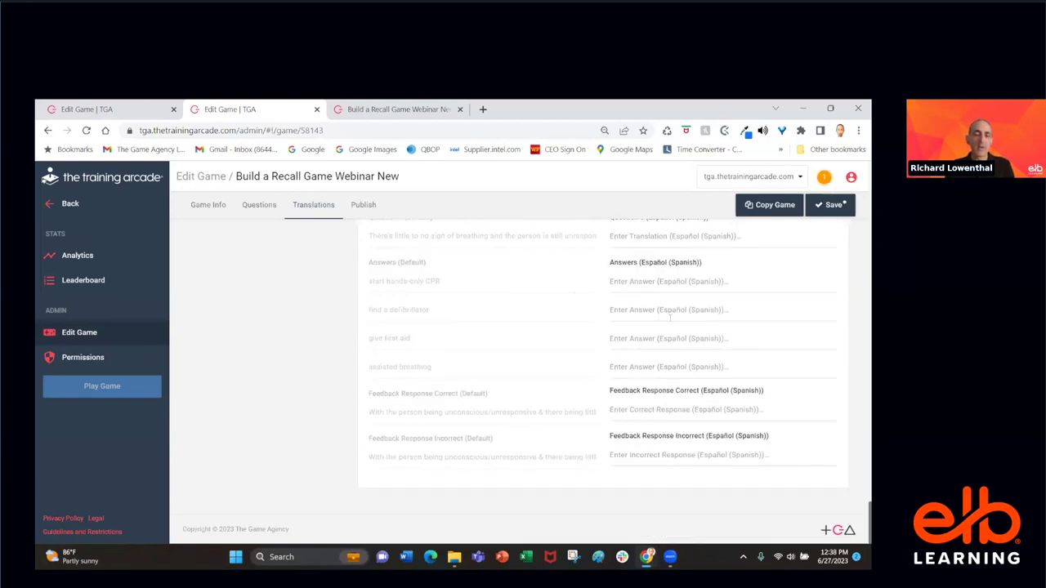
pyautogui.scroll(15, 669, 318)
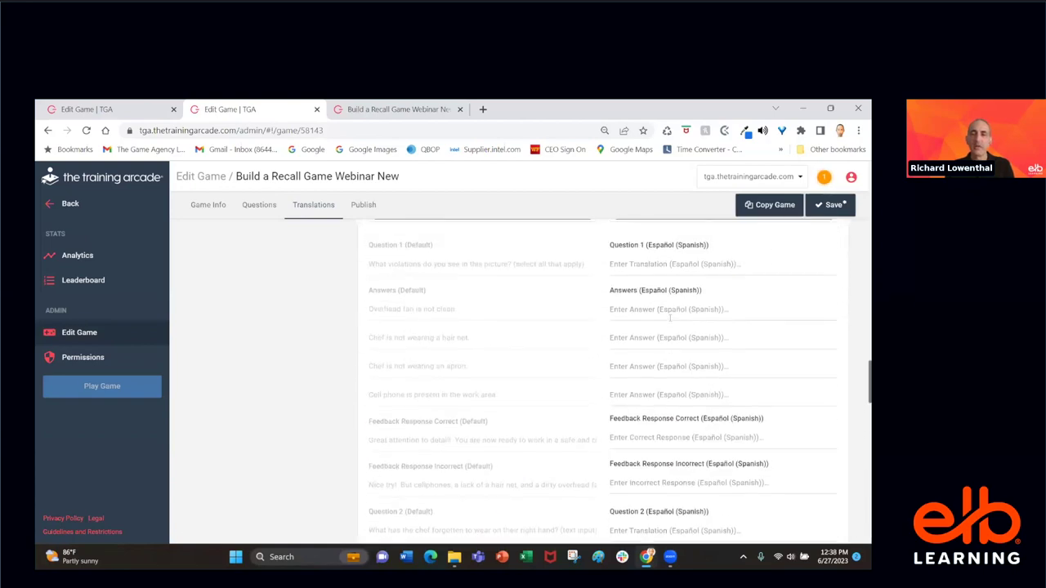
pyautogui.scroll(10, 669, 318)
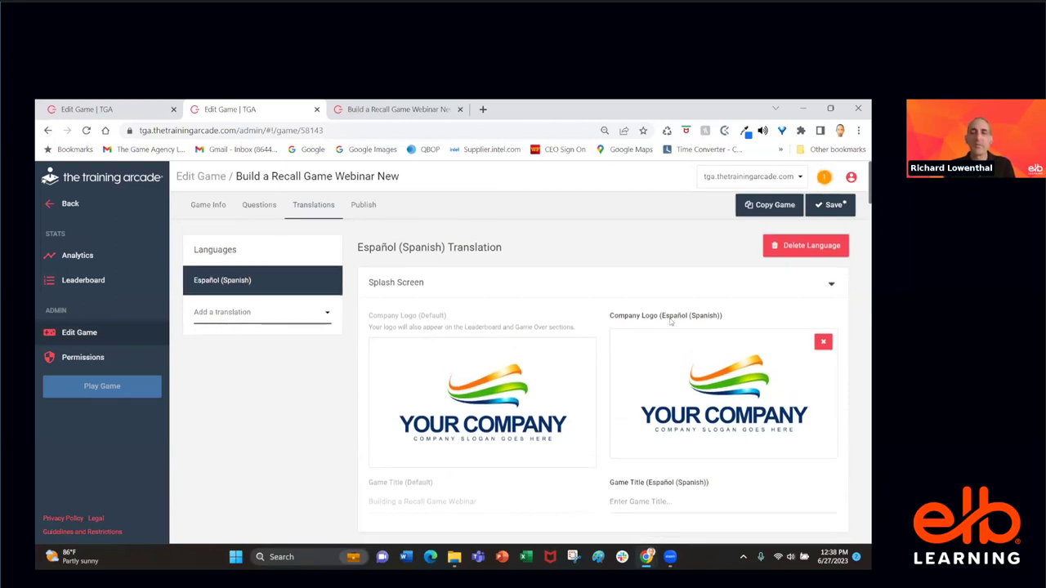
# - Delete the Spanish translation and return to the general game information settings
pyautogui.click(805, 249)
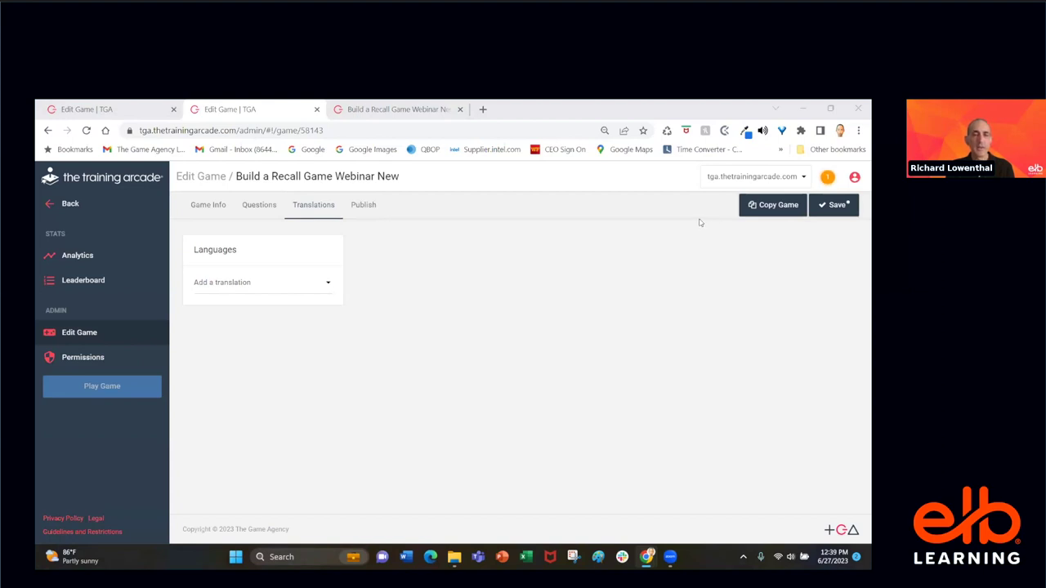
pyautogui.click(209, 208)
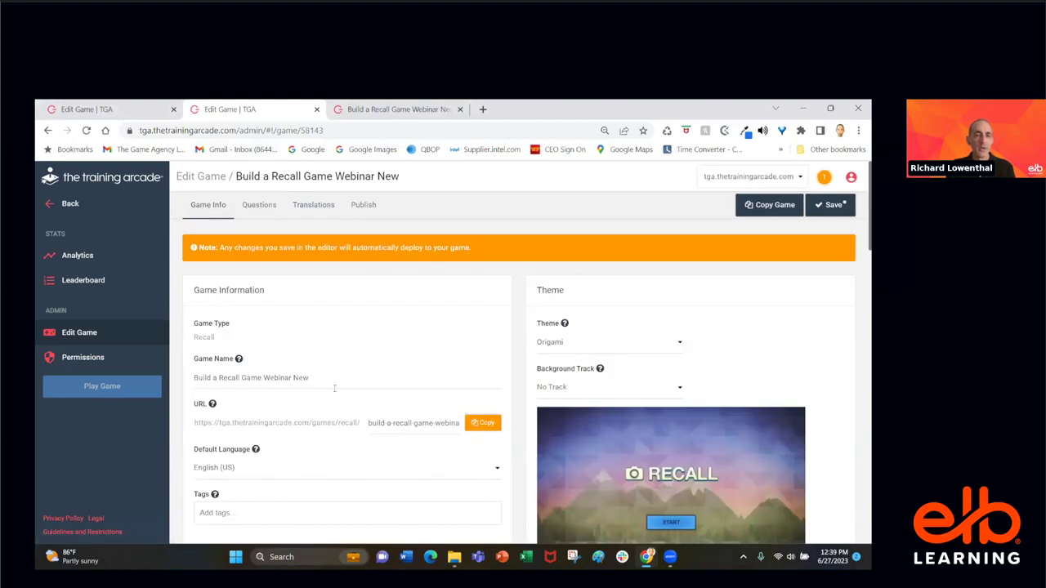
pyautogui.scroll(-1, 334, 388)
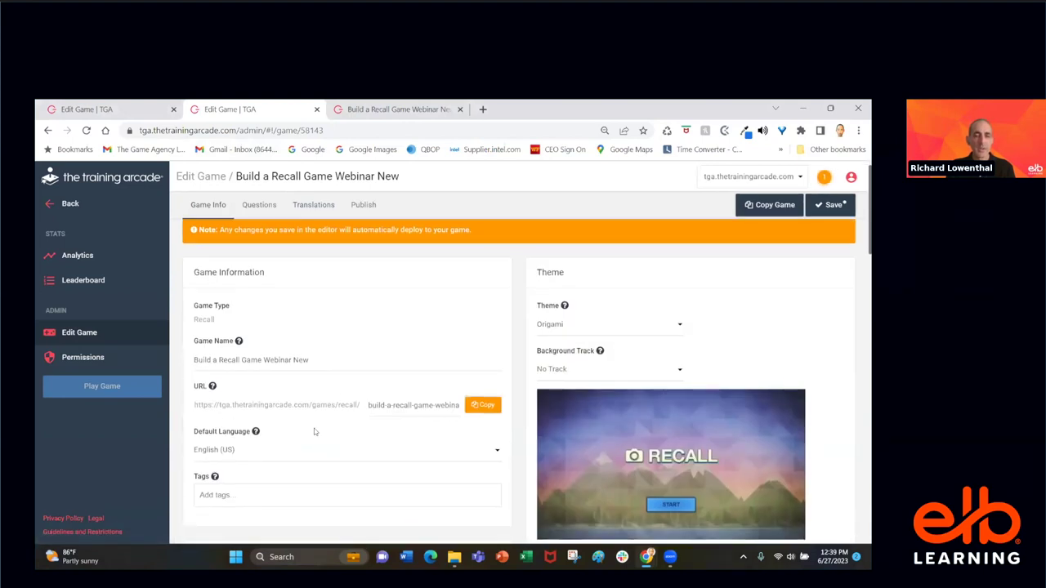
# - Look through the game's translations and question groups, and return to the general game information
pyautogui.click(319, 206)
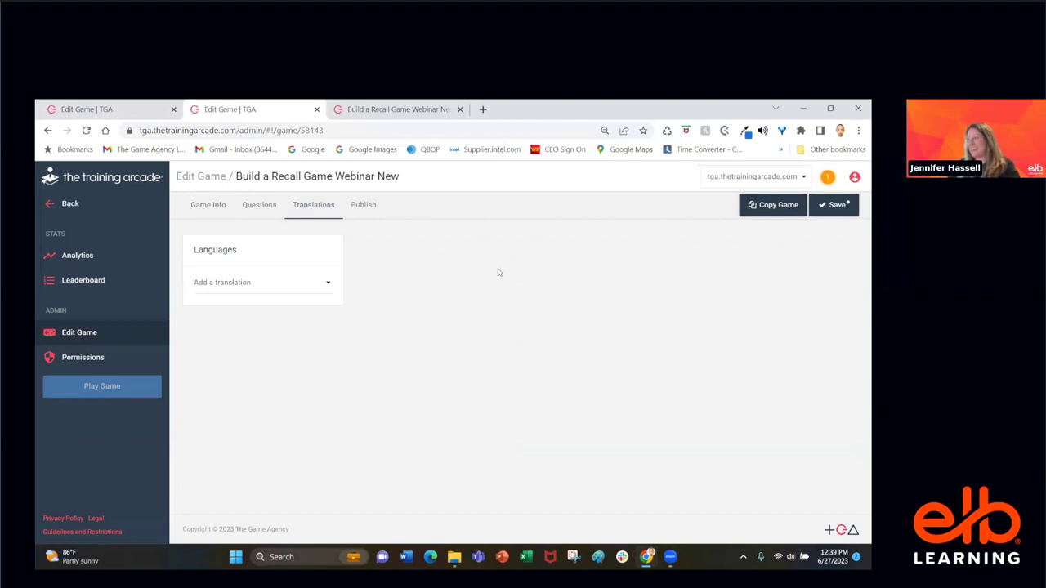
pyautogui.click(368, 210)
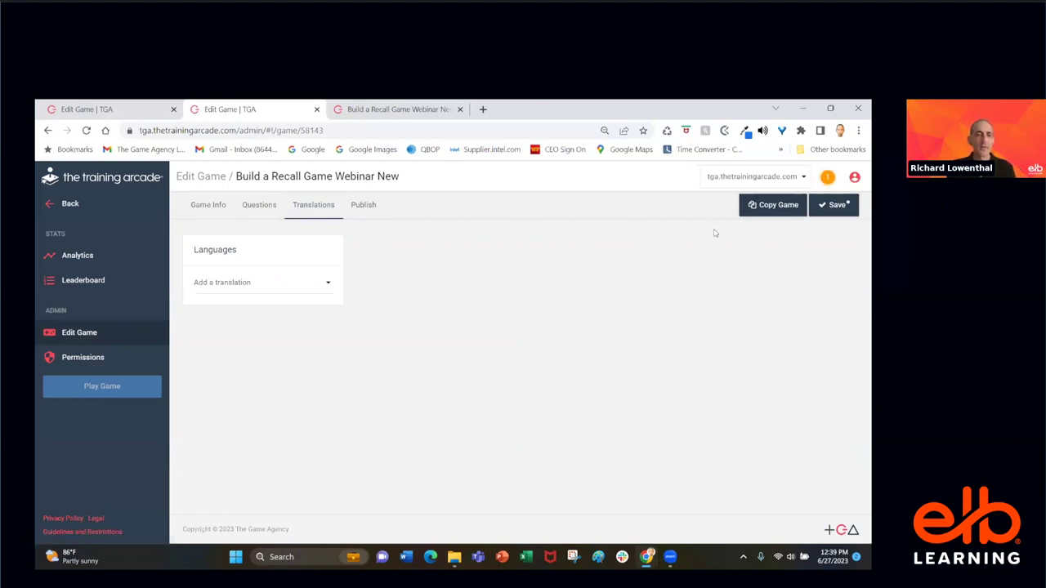
pyautogui.click(364, 216)
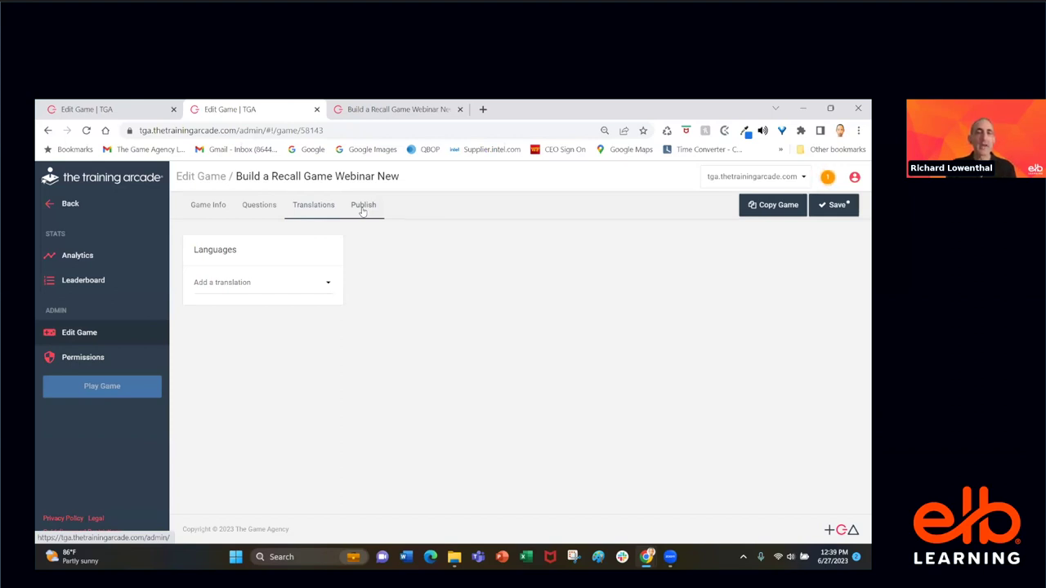
pyautogui.click(260, 206)
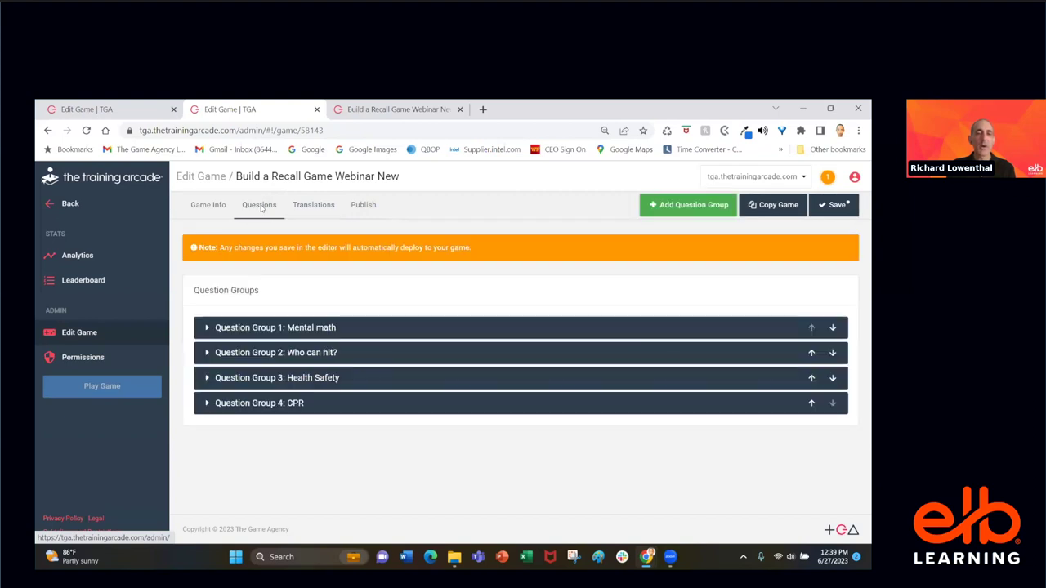
pyautogui.click(209, 207)
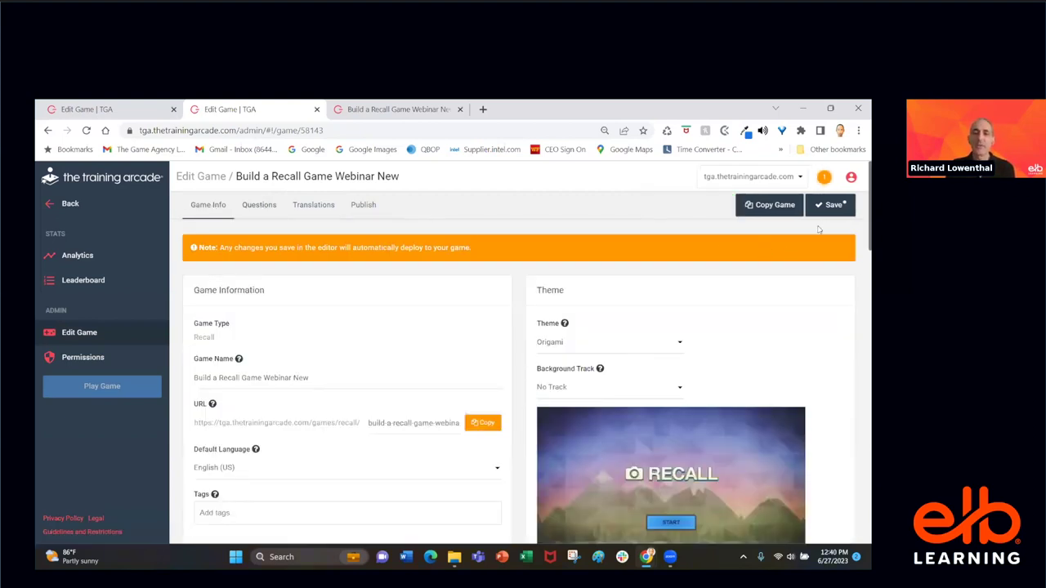
# - Examine the Copy Game prompt from the game information and translations sections, dismissing it without copying the game
pyautogui.click(772, 206)
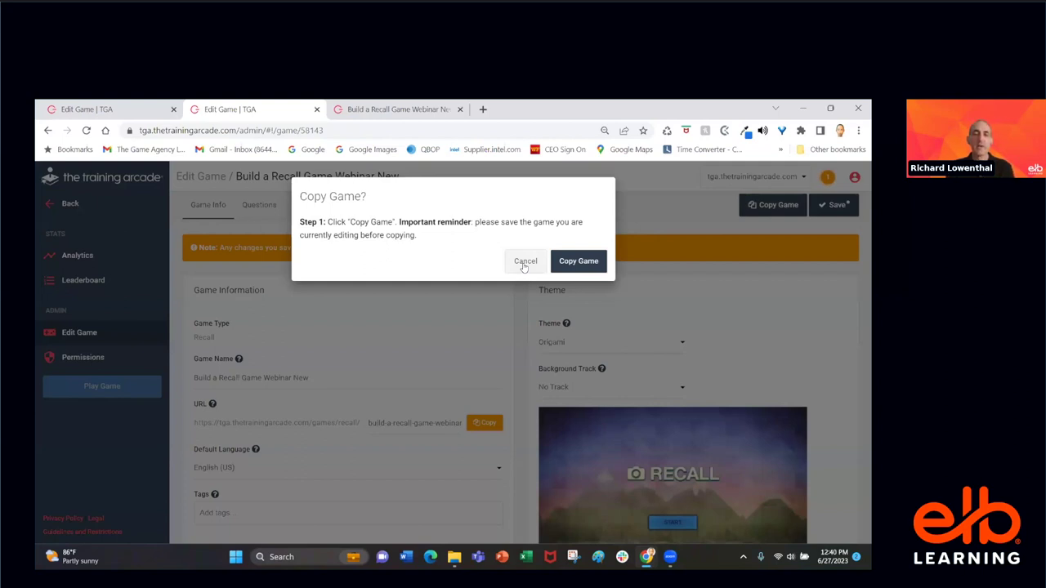
pyautogui.click(524, 263)
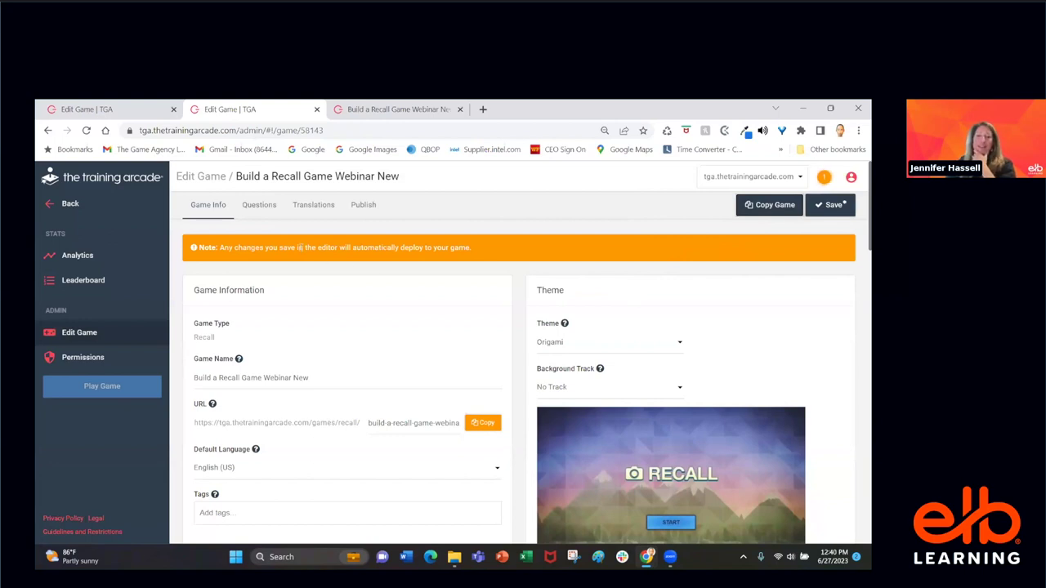
pyautogui.click(315, 207)
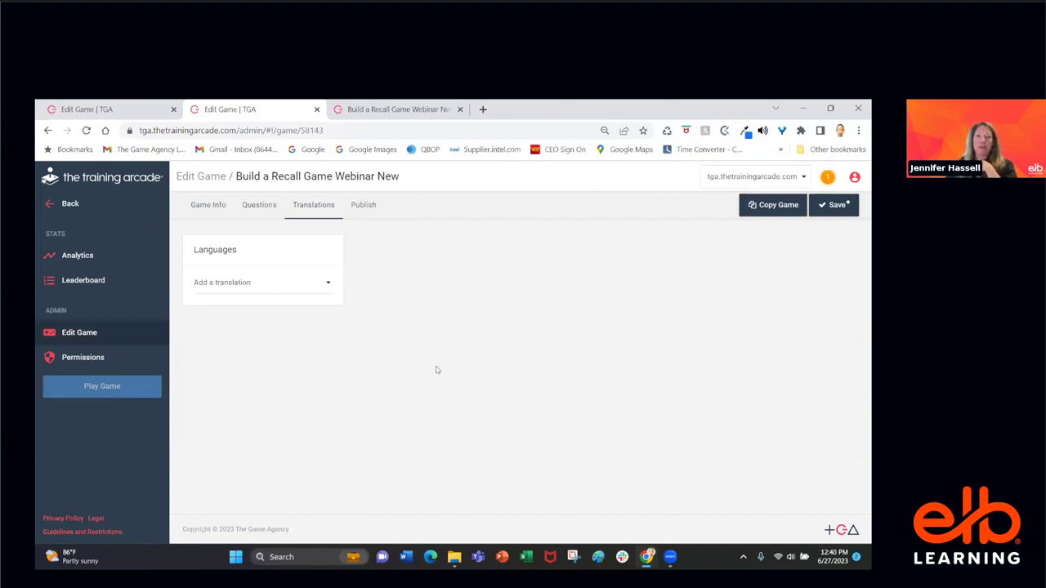
pyautogui.click(758, 207)
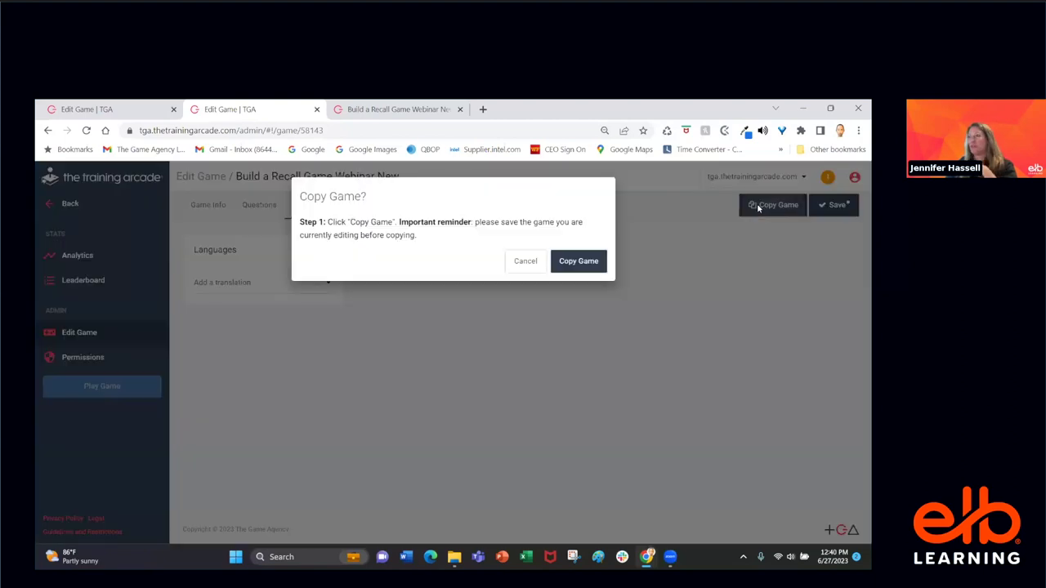
pyautogui.click(521, 263)
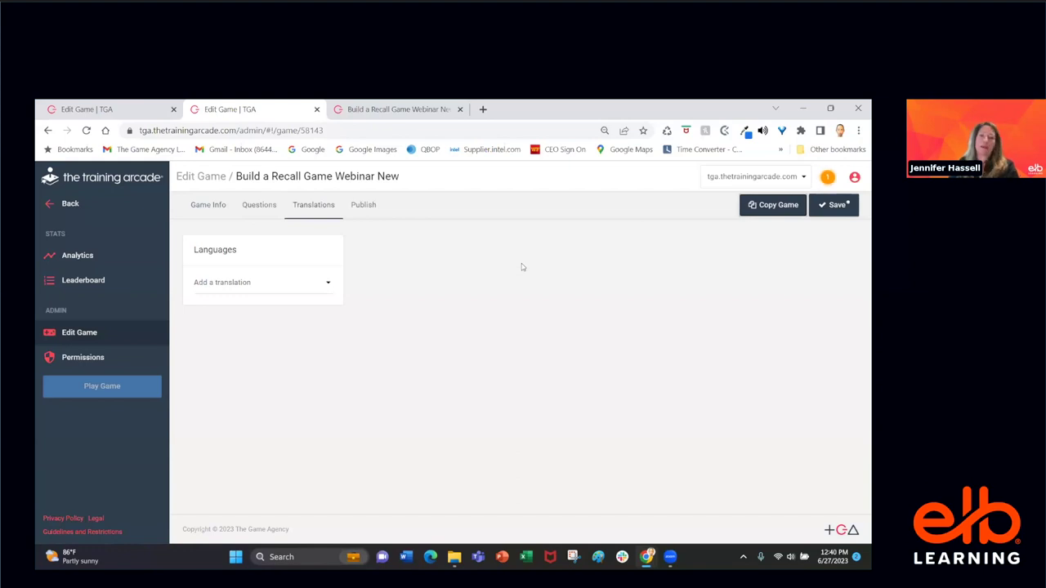
# - Add a Português (Portuguese) translation to the game and review its splash screen fields
pyautogui.click(327, 283)
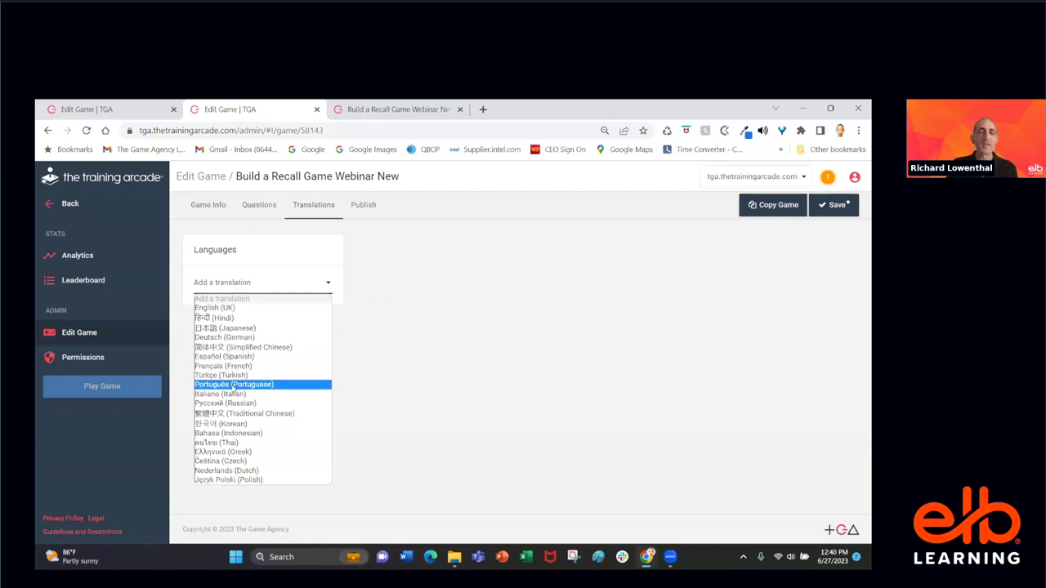
pyautogui.click(233, 384)
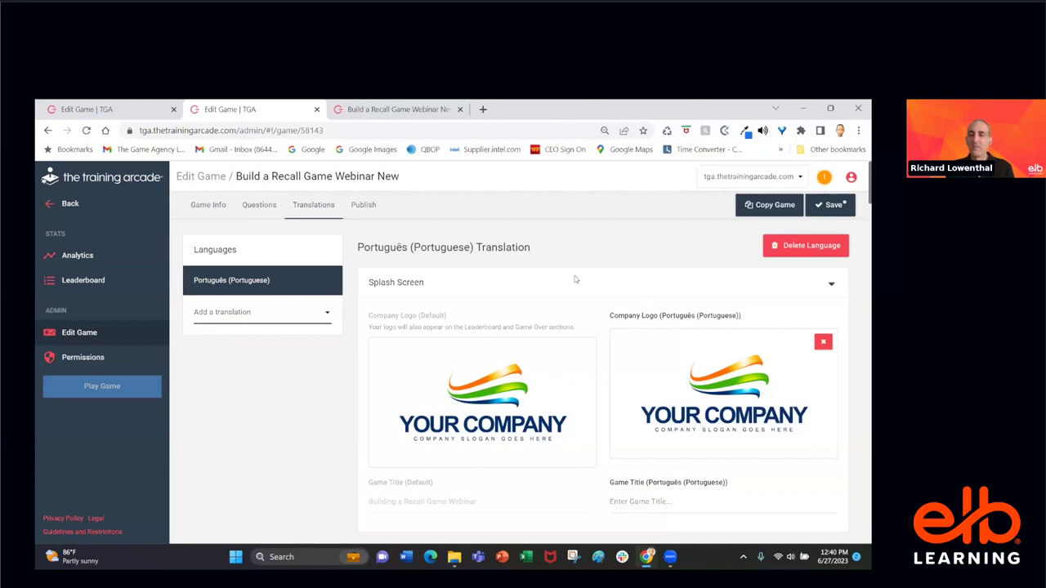
pyautogui.scroll(-1, 576, 290)
pyautogui.scroll(-2, 574, 292)
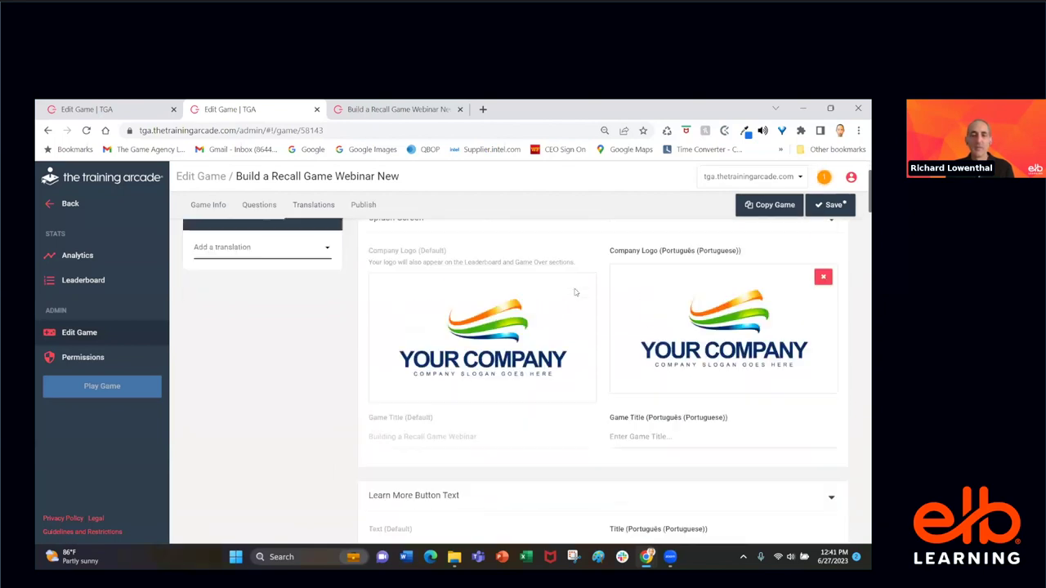
pyautogui.scroll(3, 575, 292)
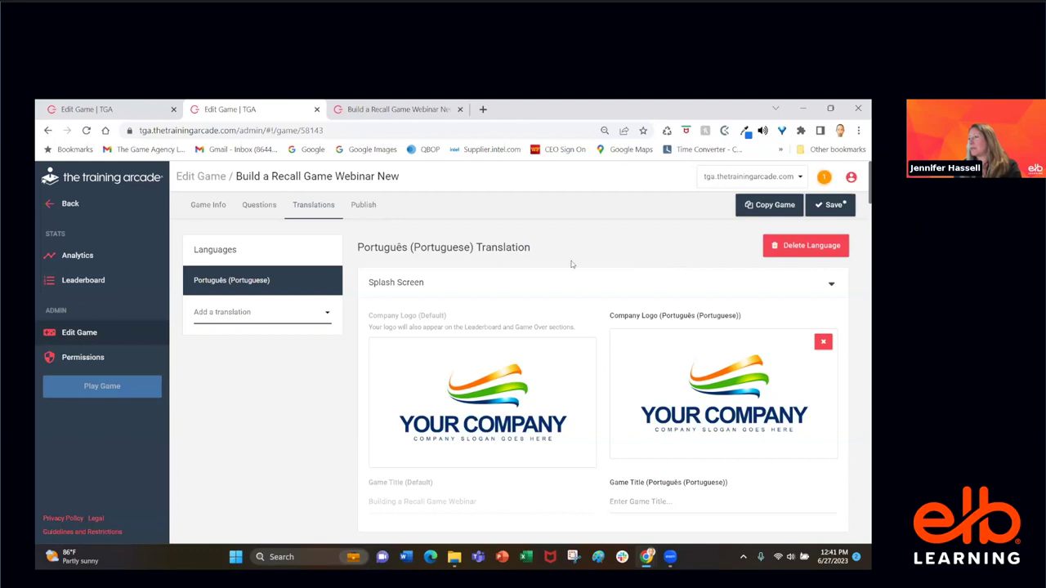
# - Check the remaining translation languages and delete the Portuguese translation
pyautogui.click(285, 318)
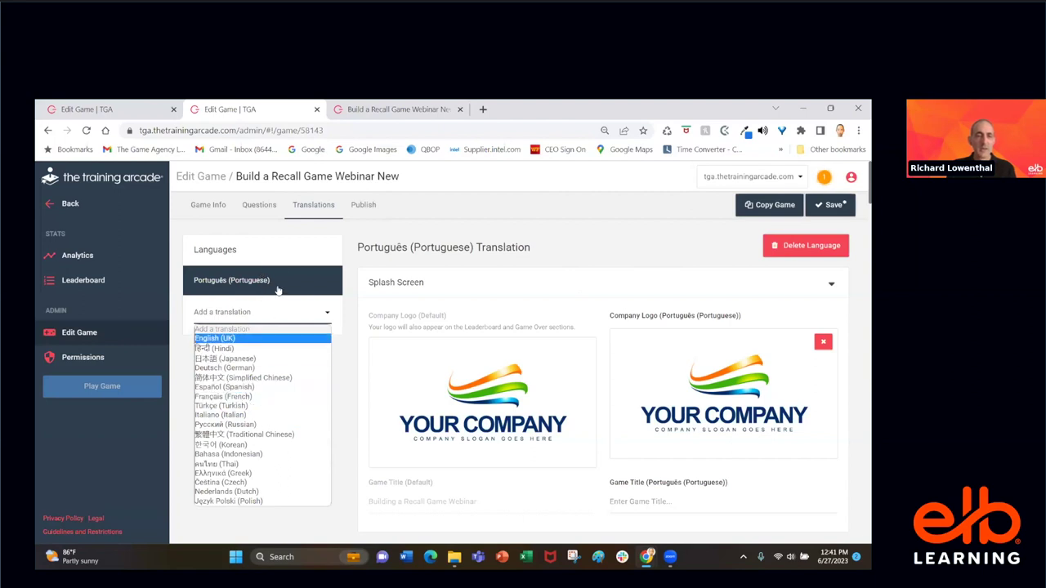
pyautogui.click(790, 247)
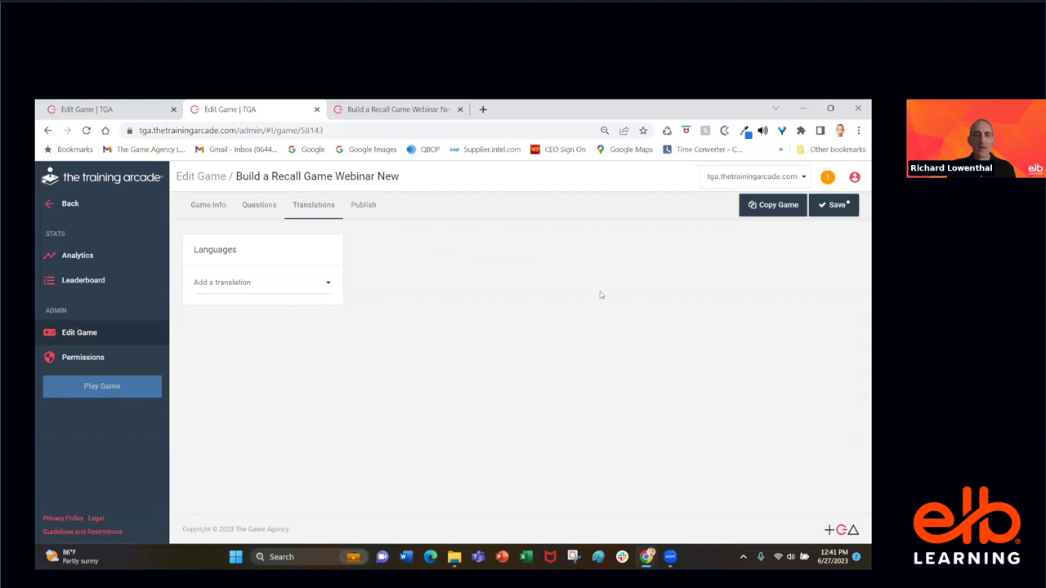
pyautogui.click(858, 133)
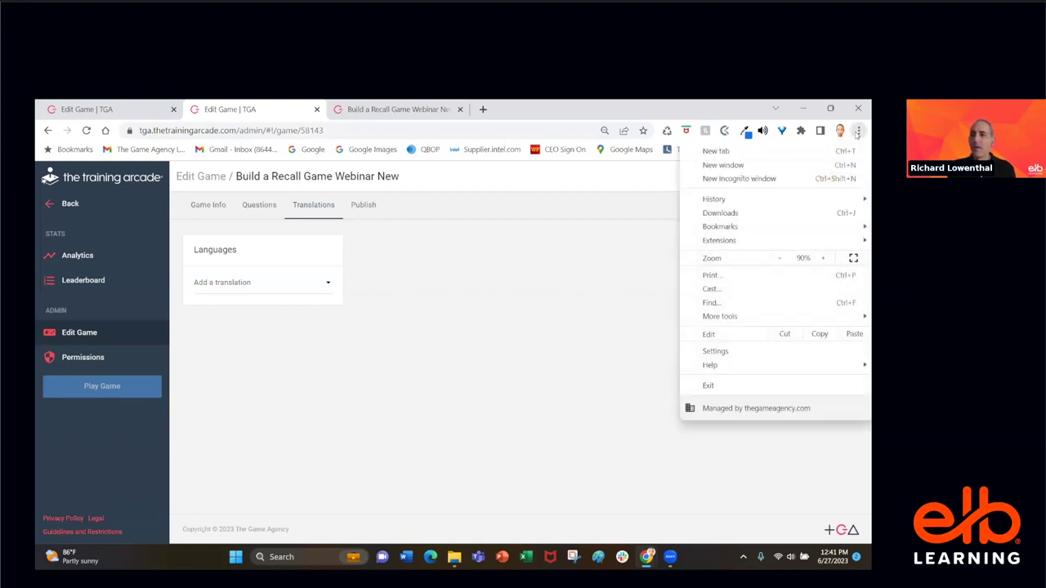
pyautogui.click(778, 259)
pyautogui.click(576, 341)
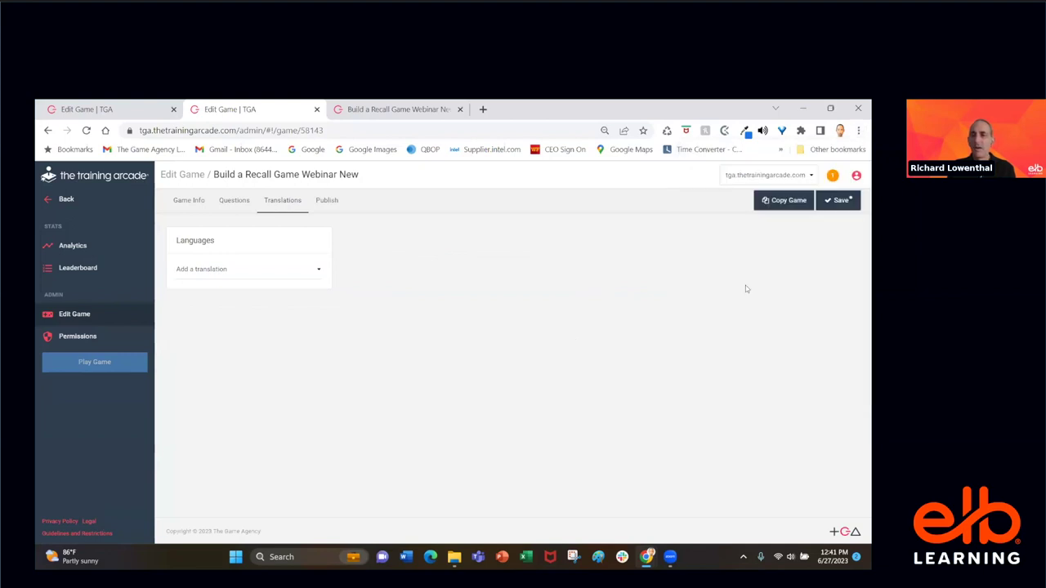
pyautogui.click(858, 131)
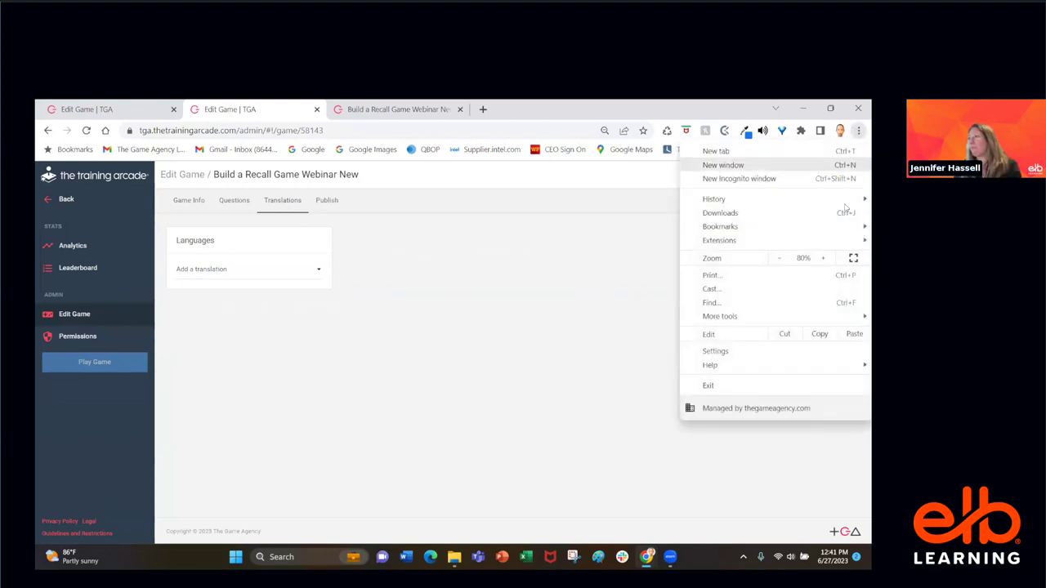
pyautogui.click(824, 259)
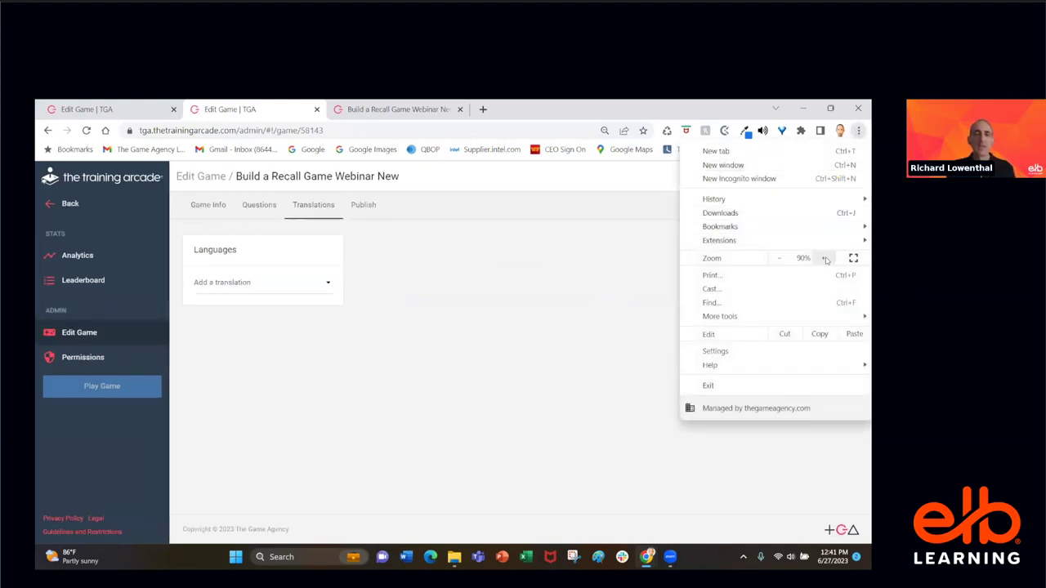
pyautogui.click(502, 345)
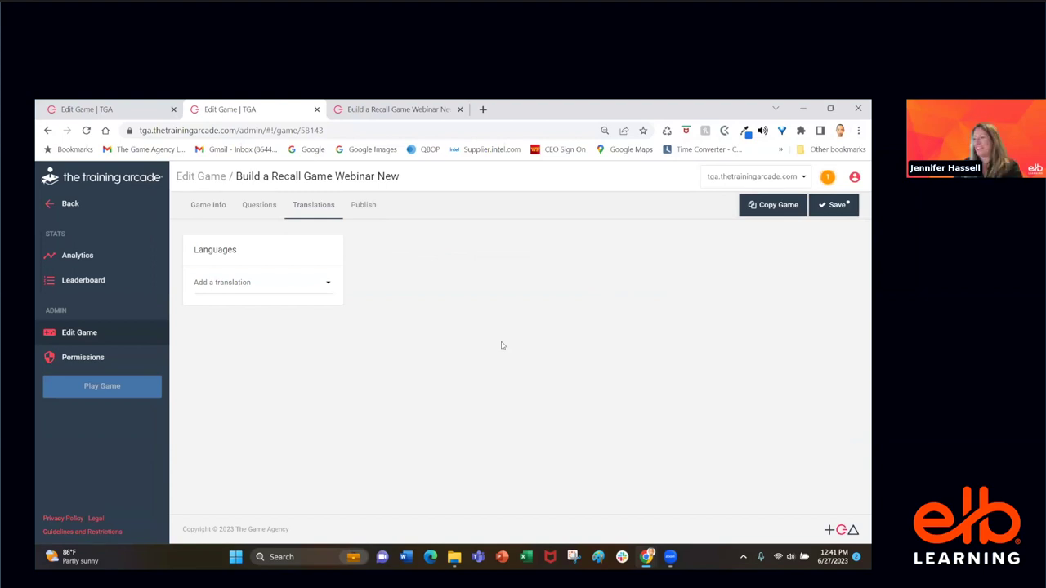
# - Examine the Mental math question group's name, timer and question settings, and play its card-dealing video
pyautogui.click(251, 207)
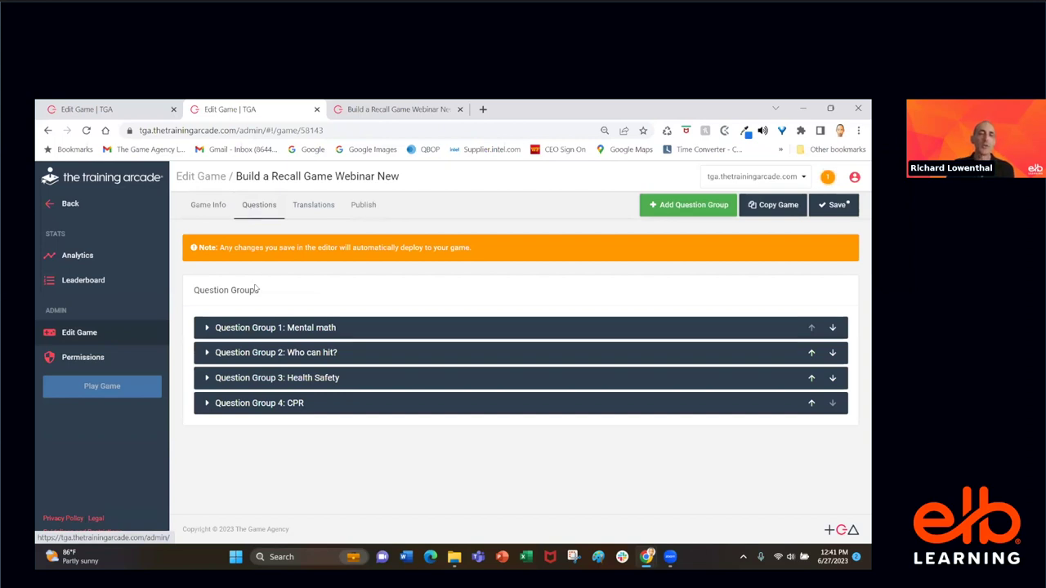
pyautogui.click(210, 329)
pyautogui.scroll(-1, 212, 326)
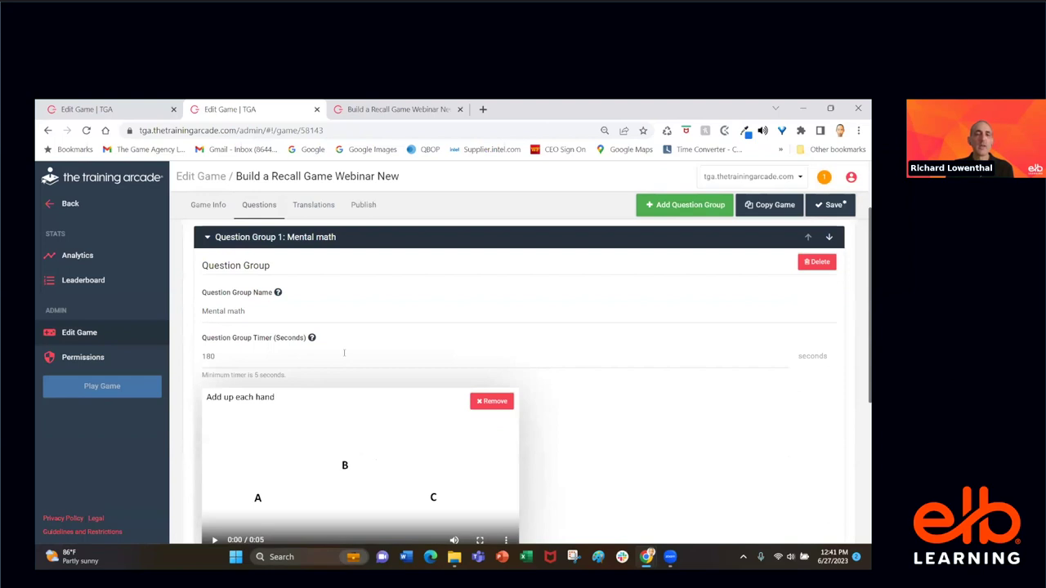
pyautogui.scroll(-1, 344, 353)
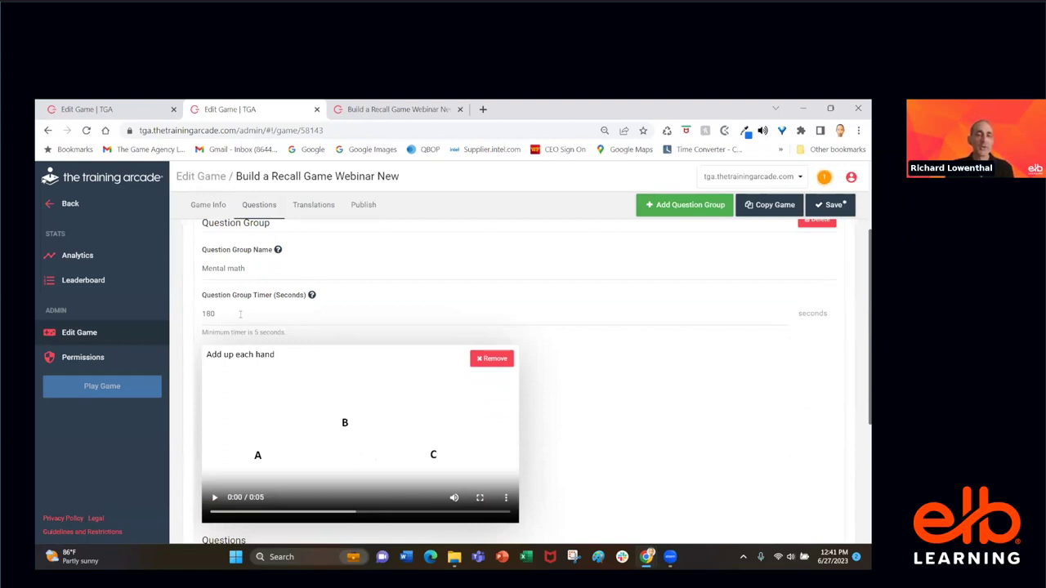
pyautogui.scroll(-1, 239, 314)
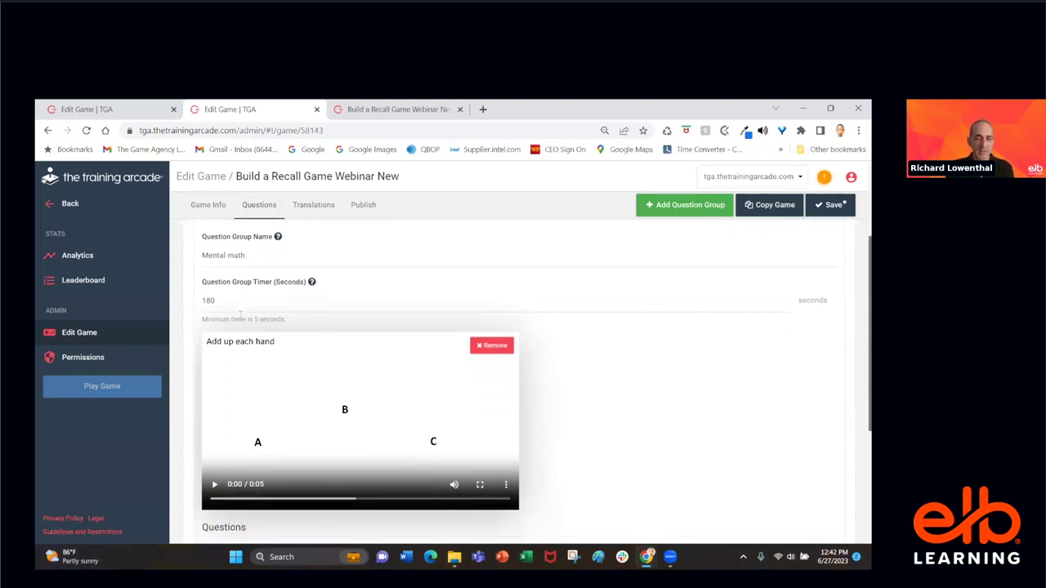
pyautogui.scroll(-1, 240, 317)
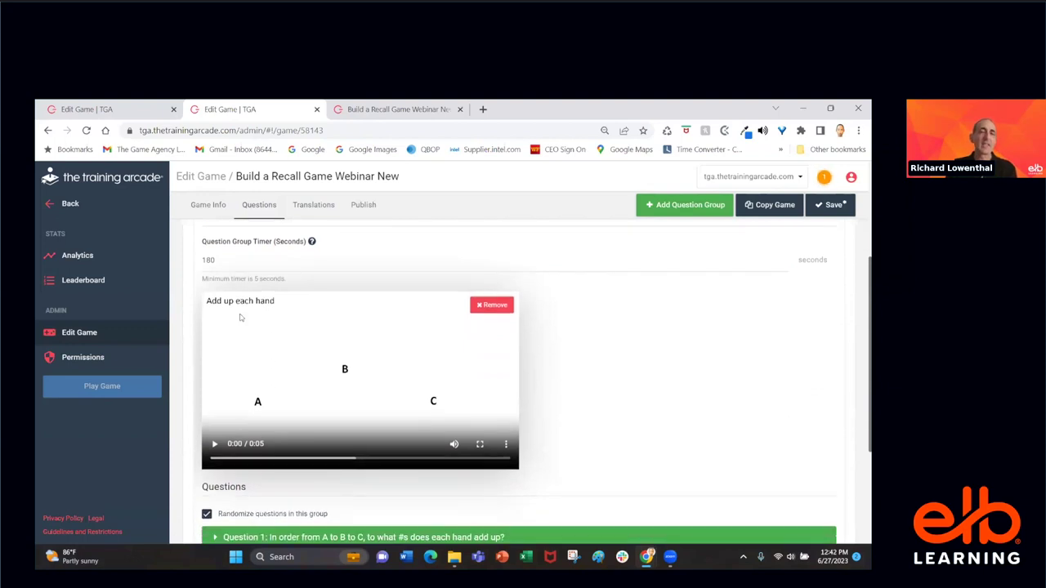
pyautogui.scroll(-1, 240, 317)
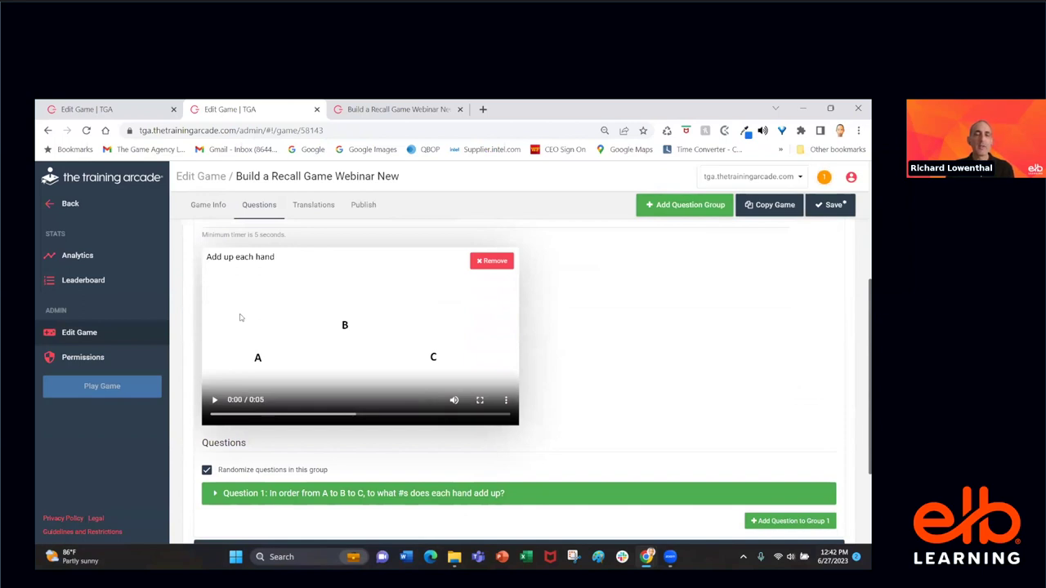
pyautogui.click(214, 400)
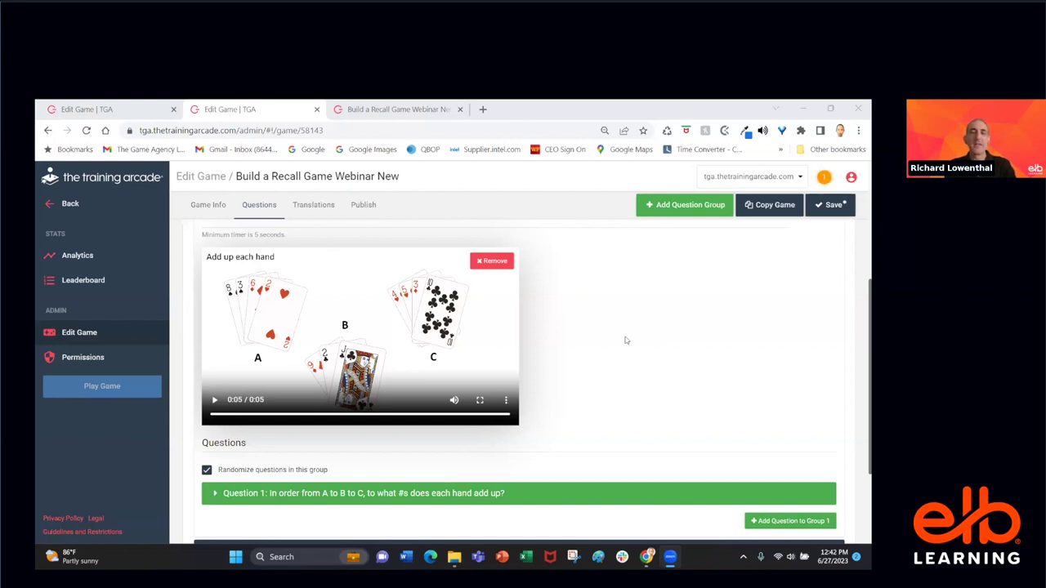
# - Switch to the Build a Recall Game Webinar folder in File Explorer and open the Mental Math Blackjack Dealing PPT presentation
pyautogui.hotkey('alt', 'Tab')
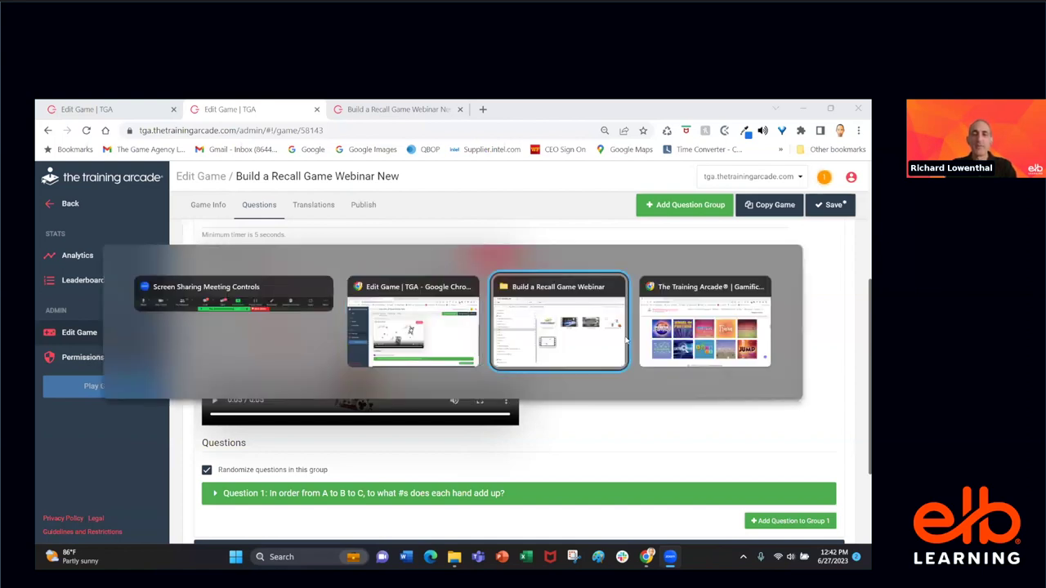
pyautogui.click(624, 338)
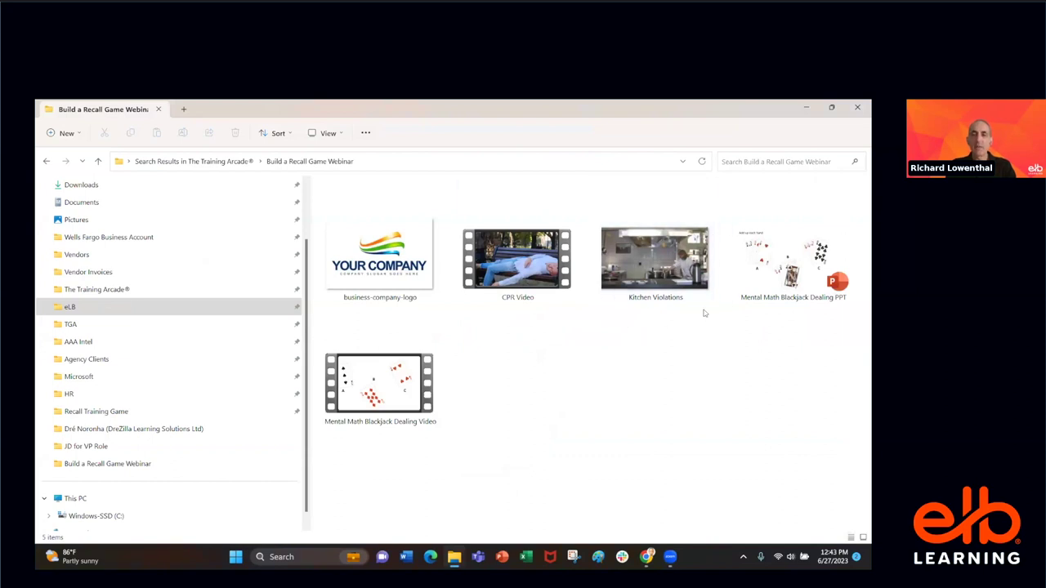
pyautogui.click(780, 269)
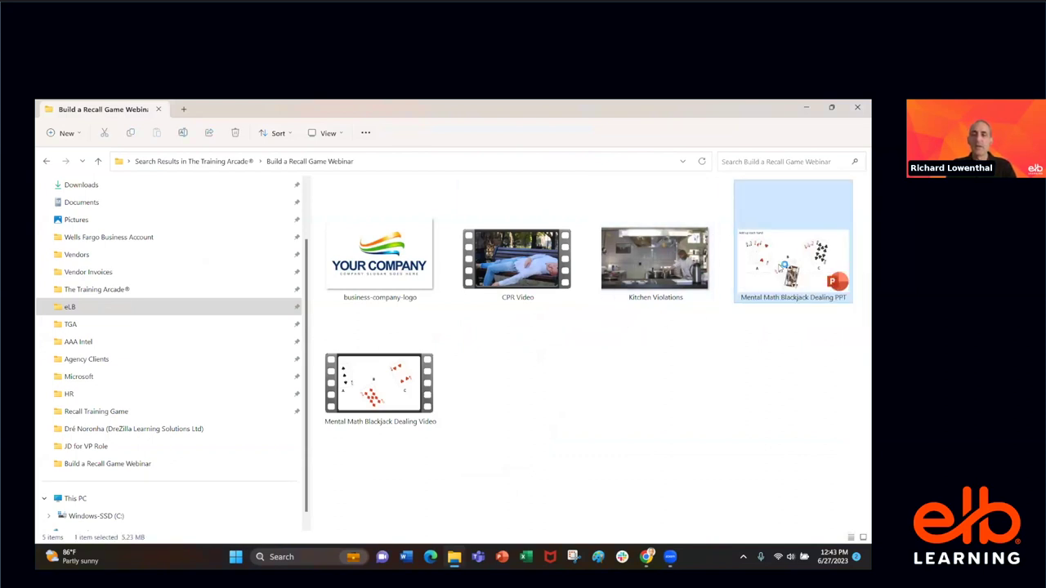
pyautogui.doubleClick(782, 268)
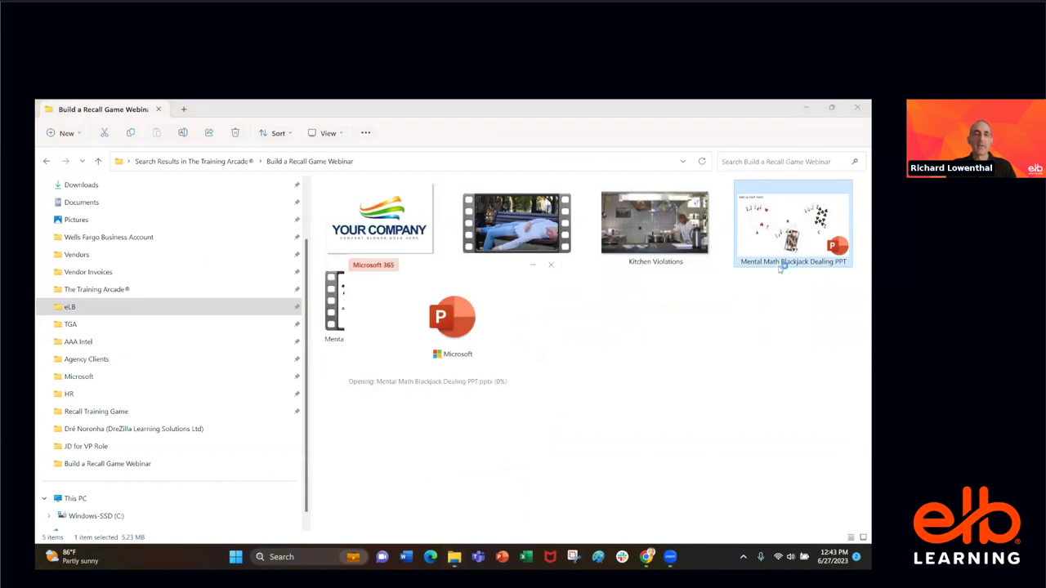
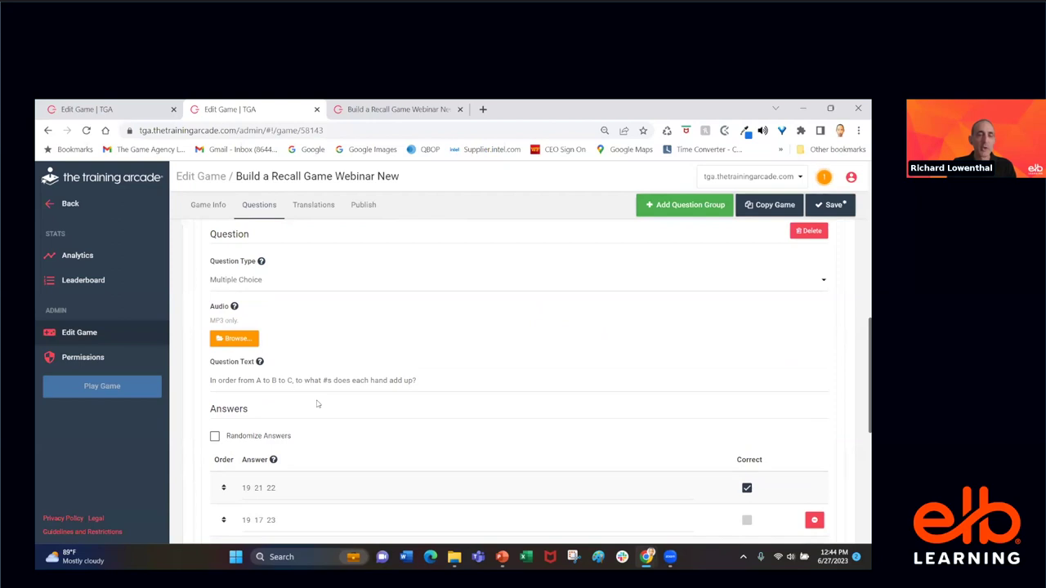
# - Review the available question types for the Mental math group's first question, leaving it as Multiple Choice
pyautogui.click(253, 282)
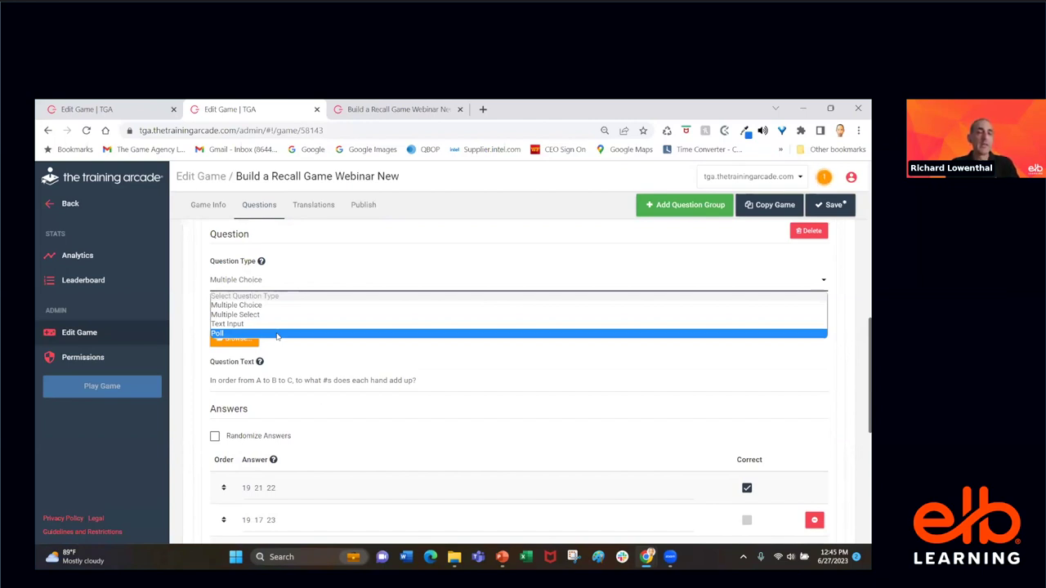
pyautogui.press('Escape')
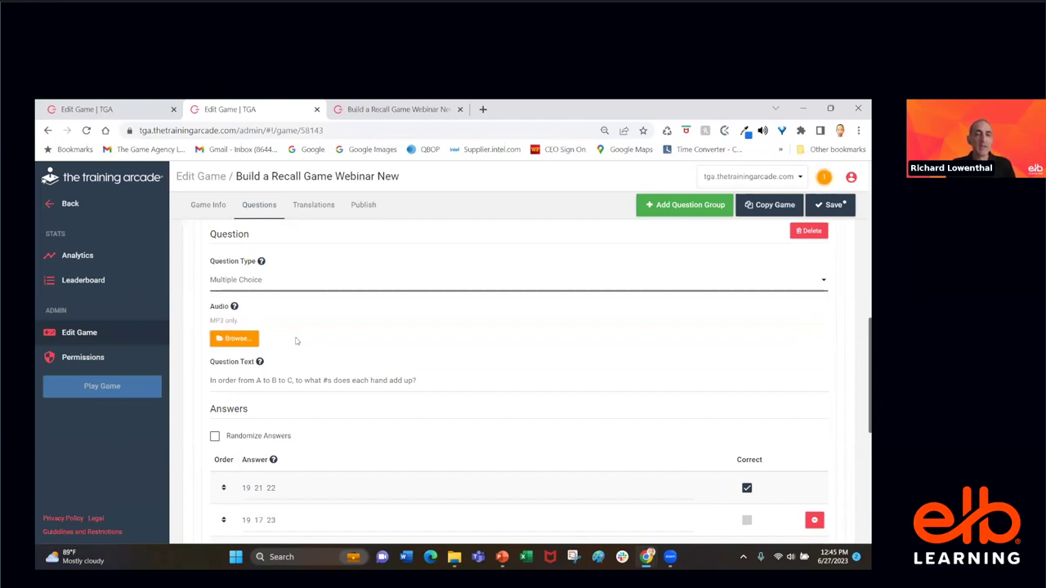
# - Review the Mental math group's card video and the first question's type, audio upload option and question text
pyautogui.scroll(3, 297, 342)
pyautogui.scroll(3, 296, 341)
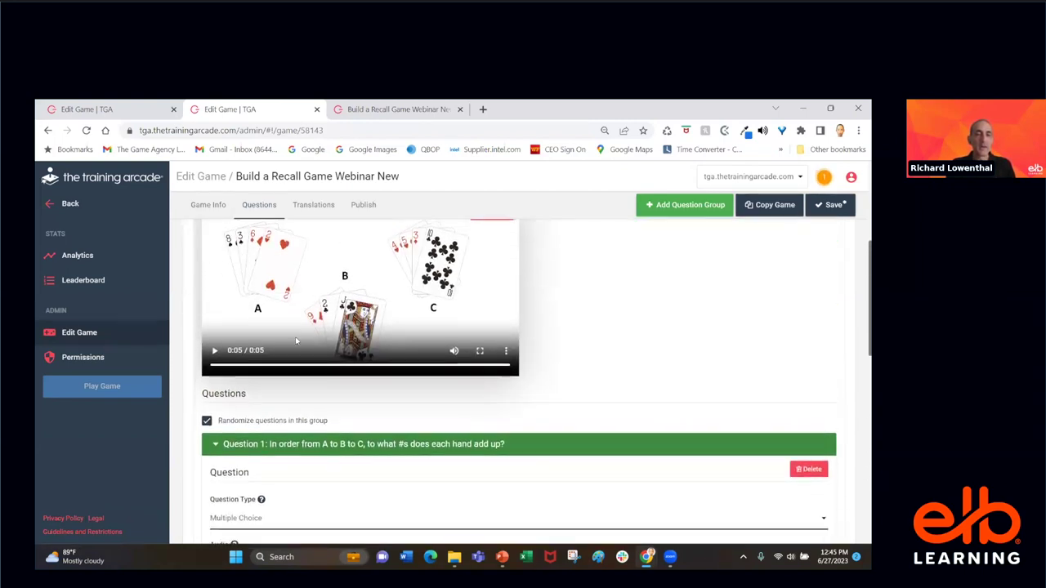
pyautogui.scroll(-2, 297, 341)
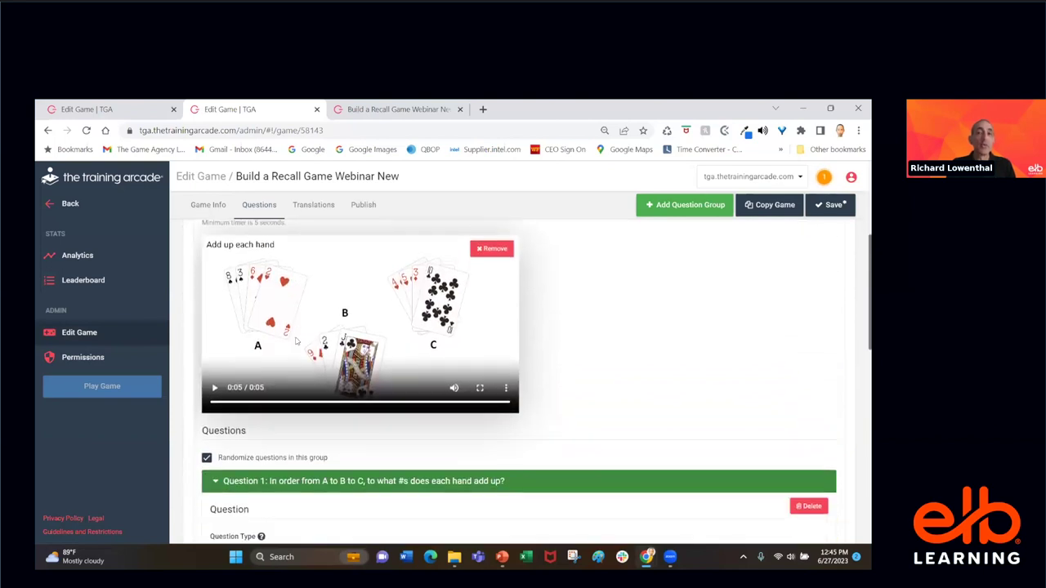
pyautogui.scroll(-3, 297, 341)
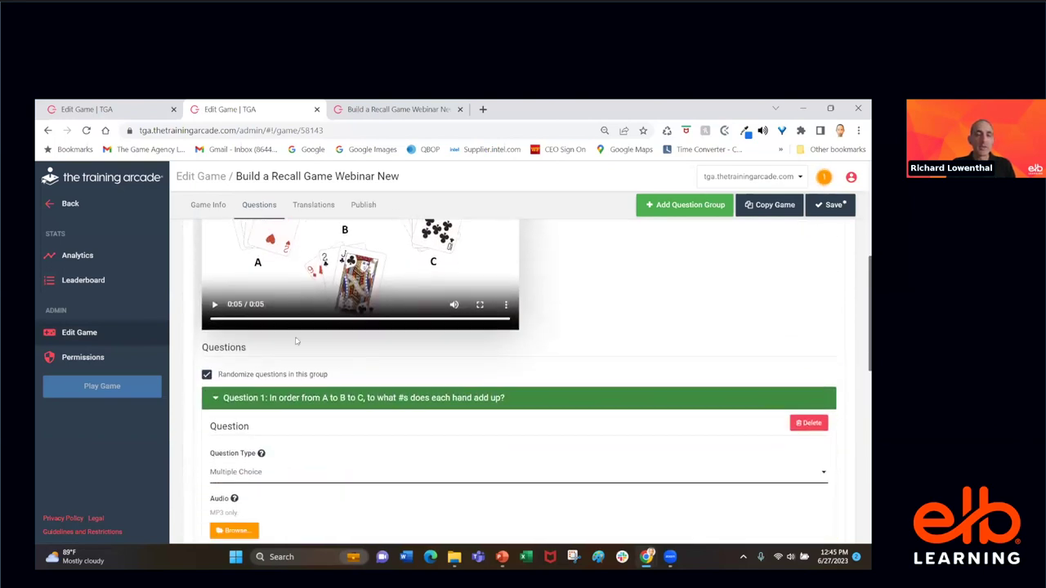
pyautogui.scroll(-1, 297, 342)
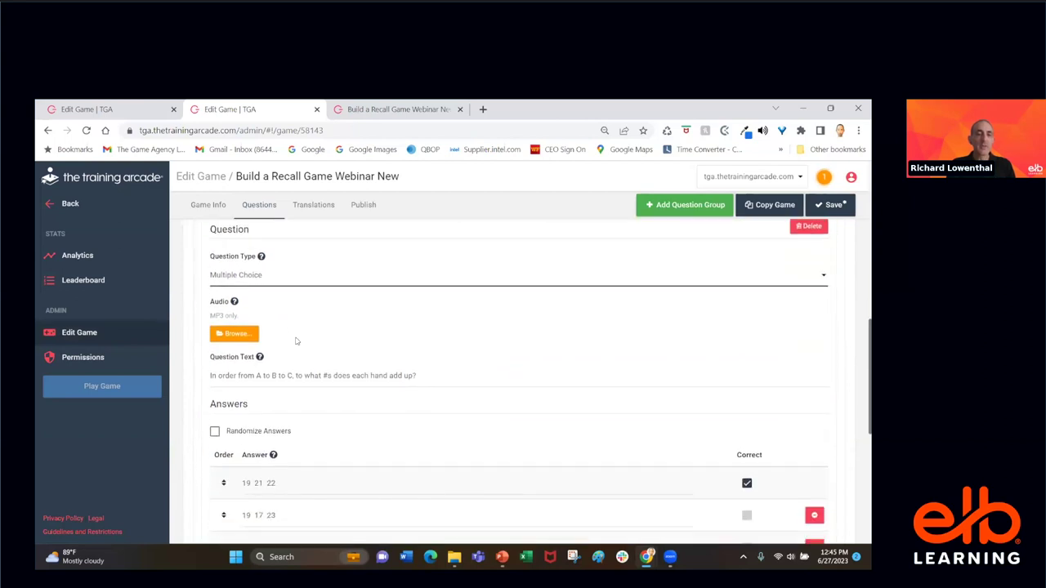
pyautogui.scroll(1, 297, 341)
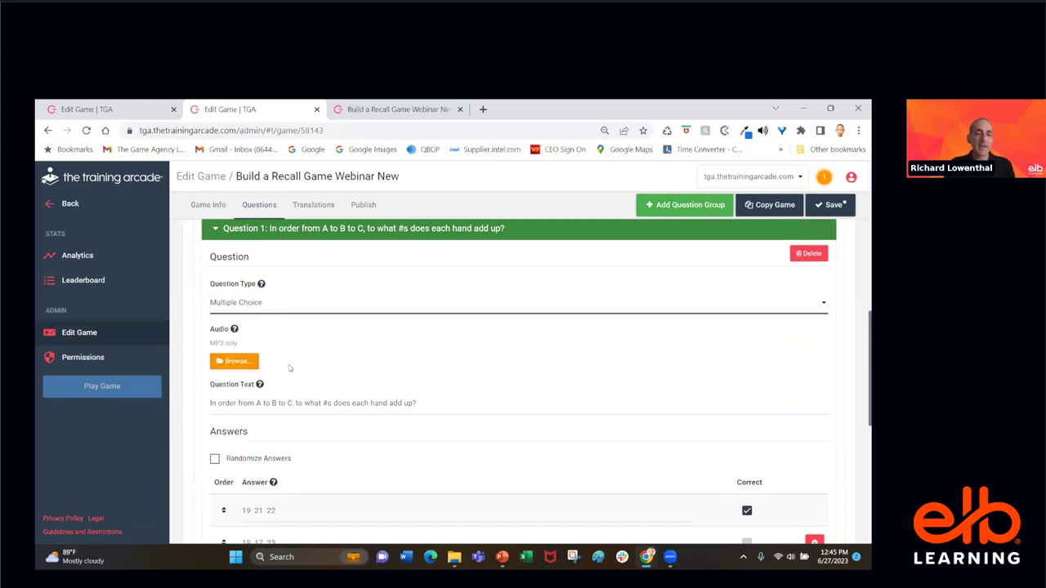
pyautogui.scroll(-2, 289, 367)
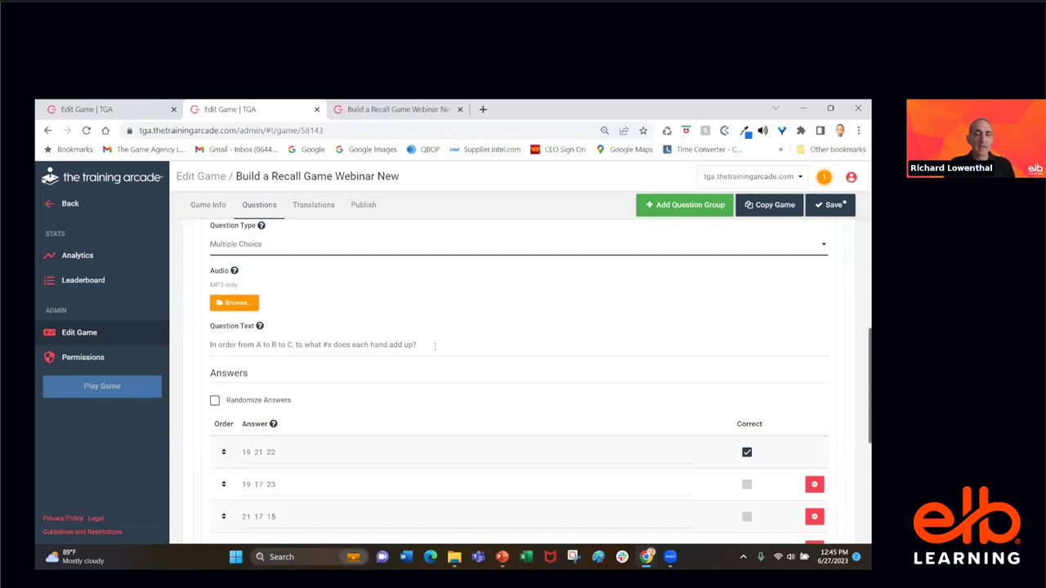
# - Examine the answer choices, correct-answer marking, Randomize Answers option and correct and incorrect feedback responses of the Mental math question
pyautogui.scroll(-4, 435, 346)
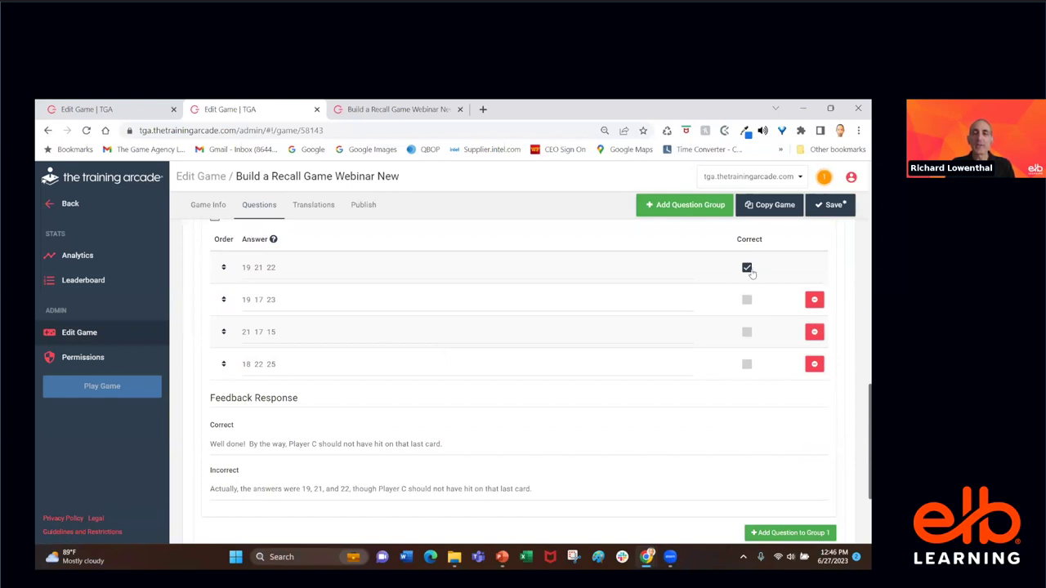
pyautogui.scroll(2, 322, 382)
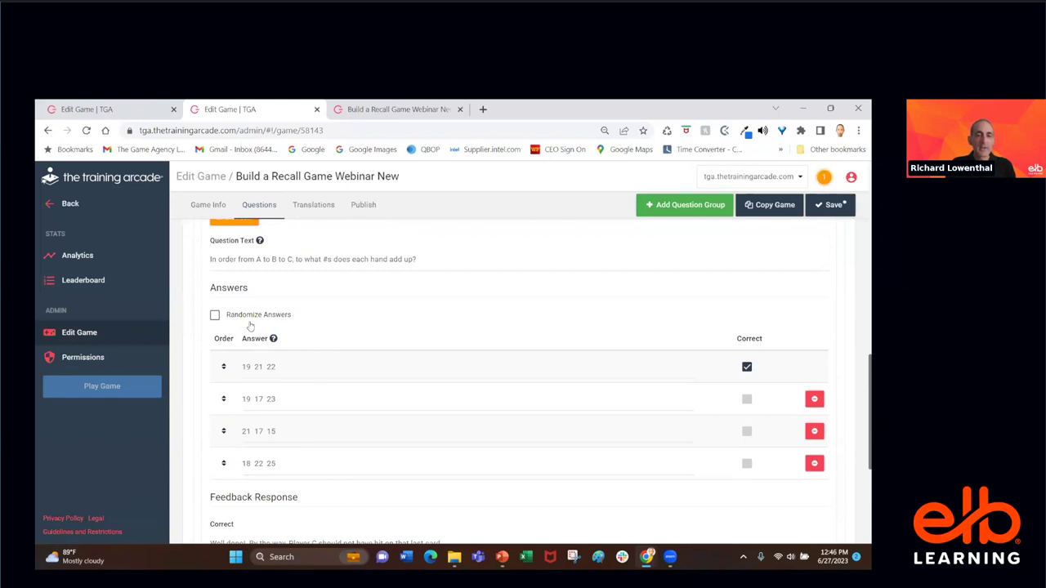
pyautogui.scroll(-1, 347, 347)
pyautogui.scroll(-3, 346, 348)
pyautogui.scroll(3, 346, 344)
pyautogui.scroll(-3, 345, 344)
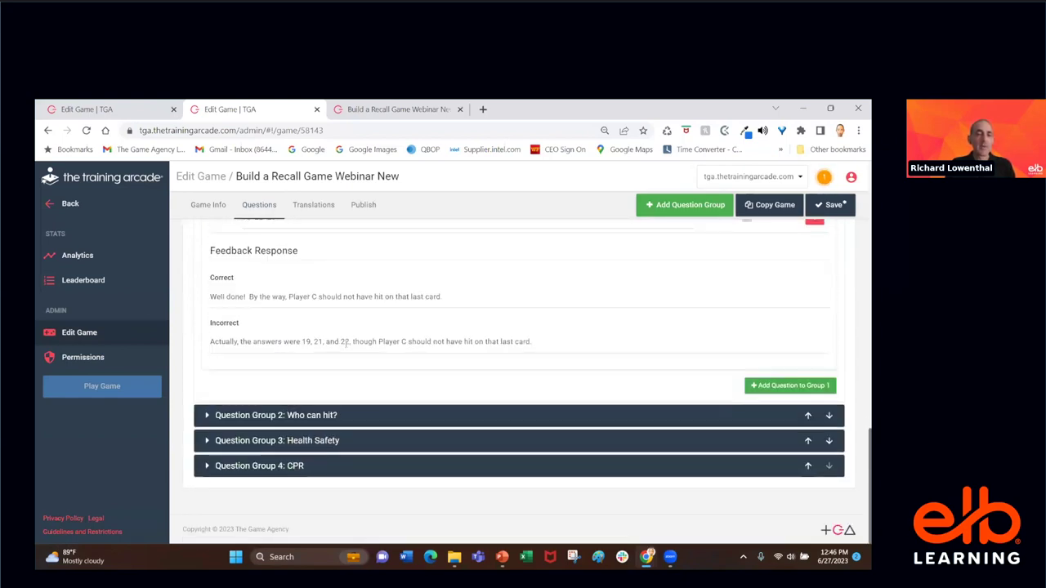
pyautogui.scroll(3, 346, 344)
pyautogui.scroll(-2, 346, 344)
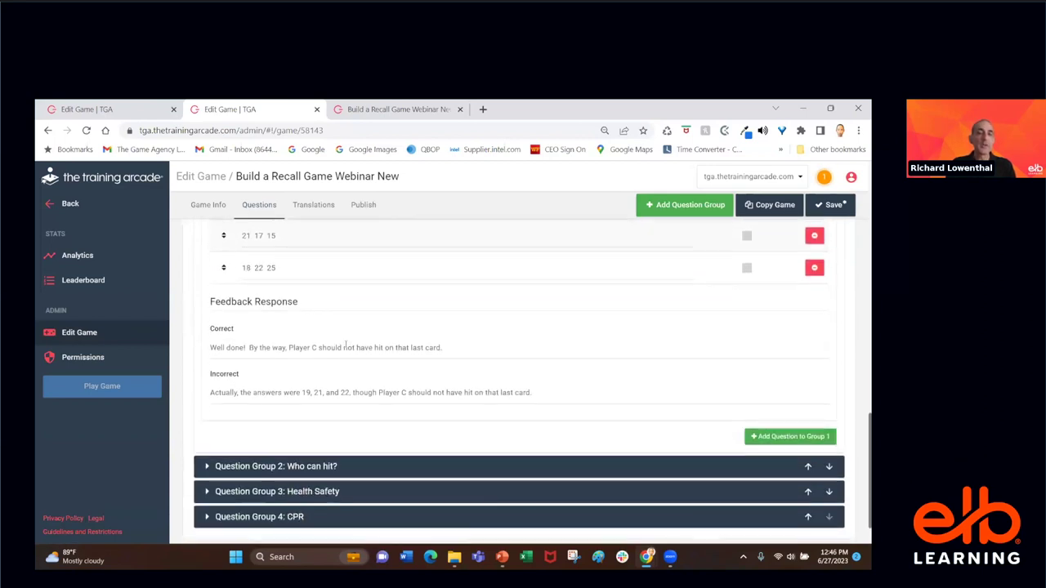
pyautogui.scroll(-1, 346, 344)
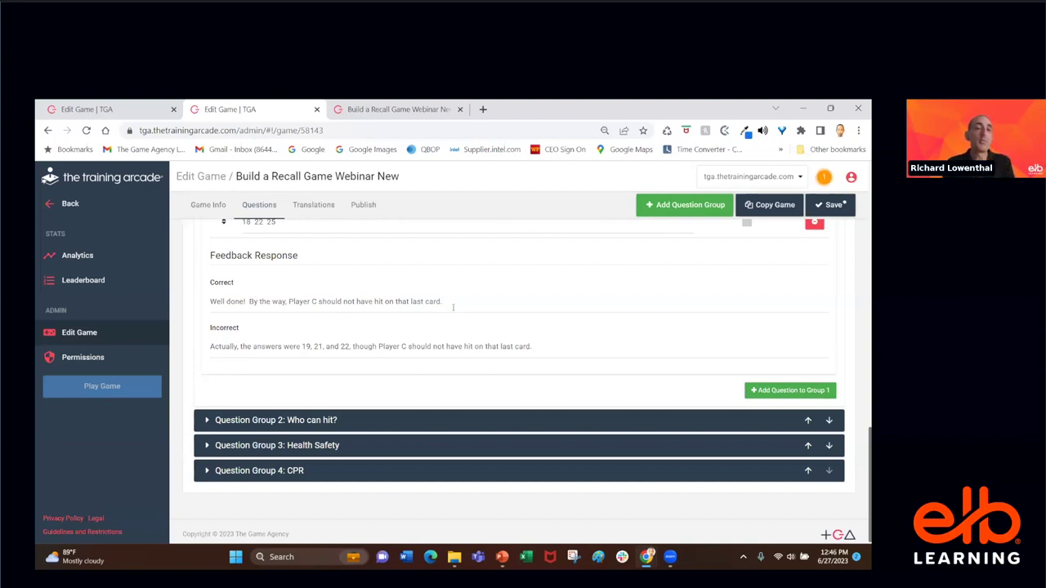
pyautogui.scroll(1, 453, 306)
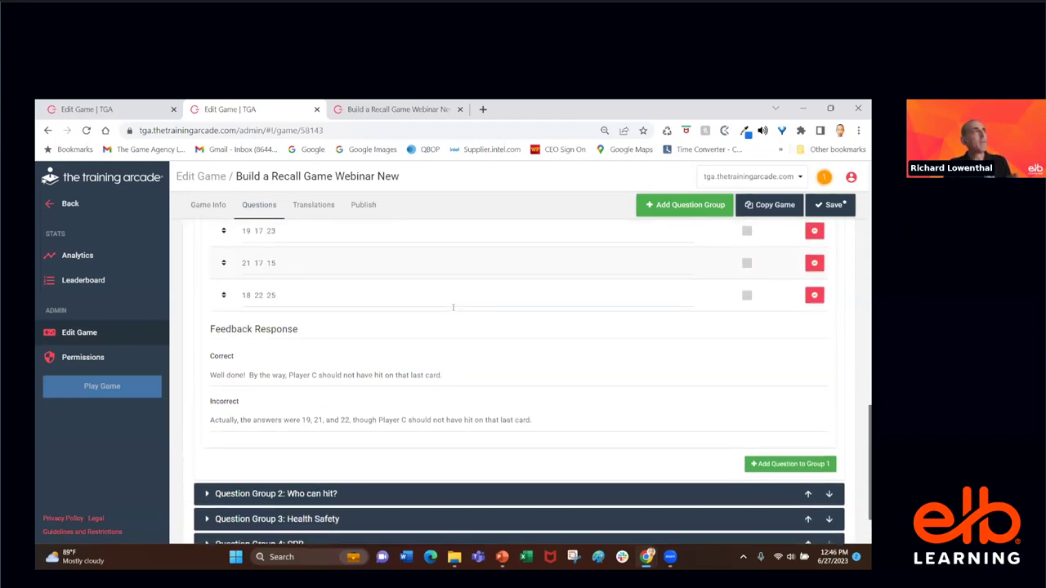
# - Recheck the Mental math group from its name and timer down to its question, and open the Who can hit? question group
pyautogui.scroll(6, 453, 306)
pyautogui.scroll(5, 453, 311)
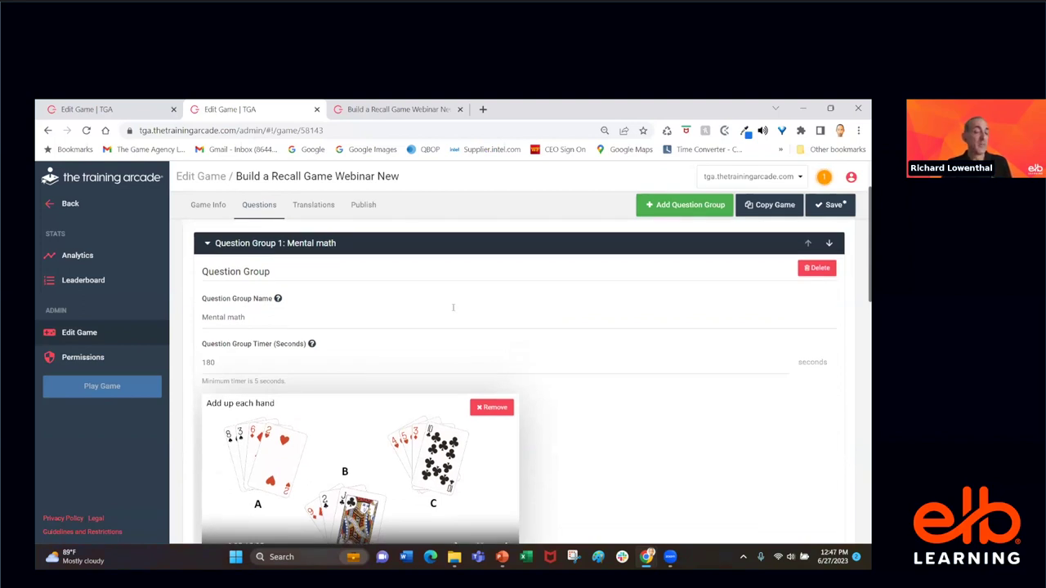
pyautogui.scroll(-1, 452, 306)
pyautogui.scroll(-1, 453, 307)
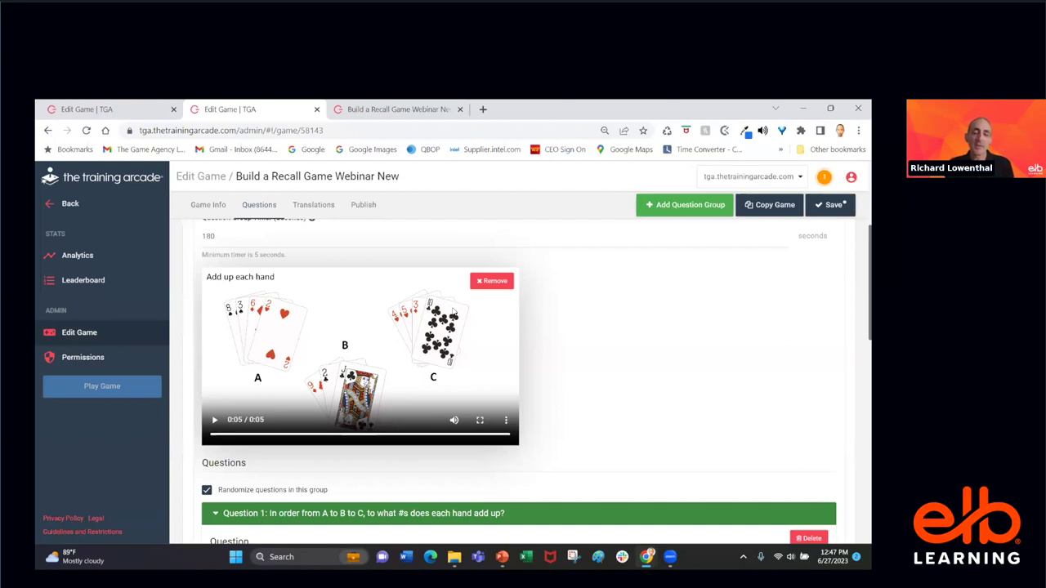
pyautogui.scroll(-1, 454, 311)
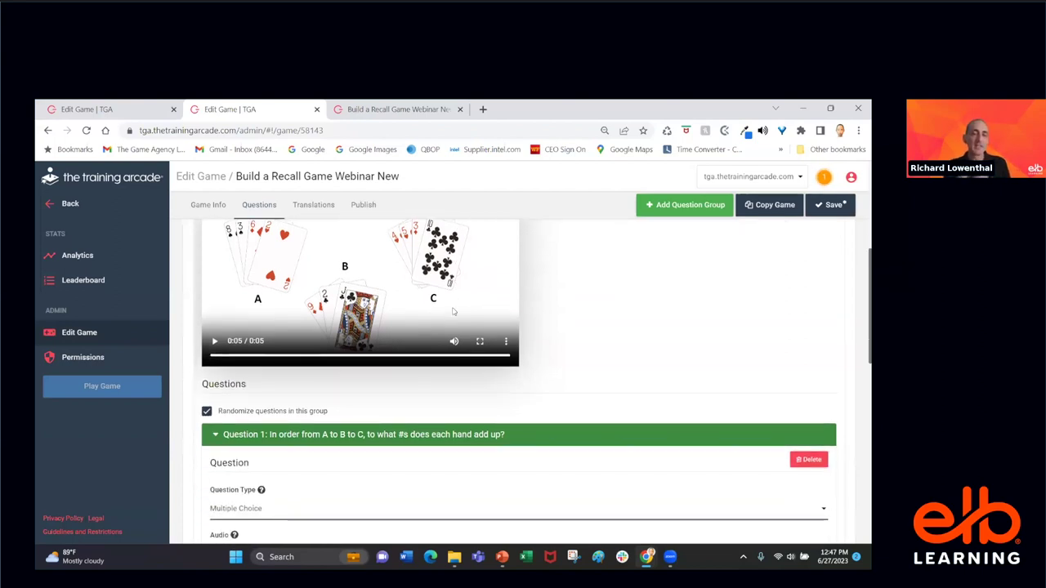
pyautogui.scroll(-2, 453, 311)
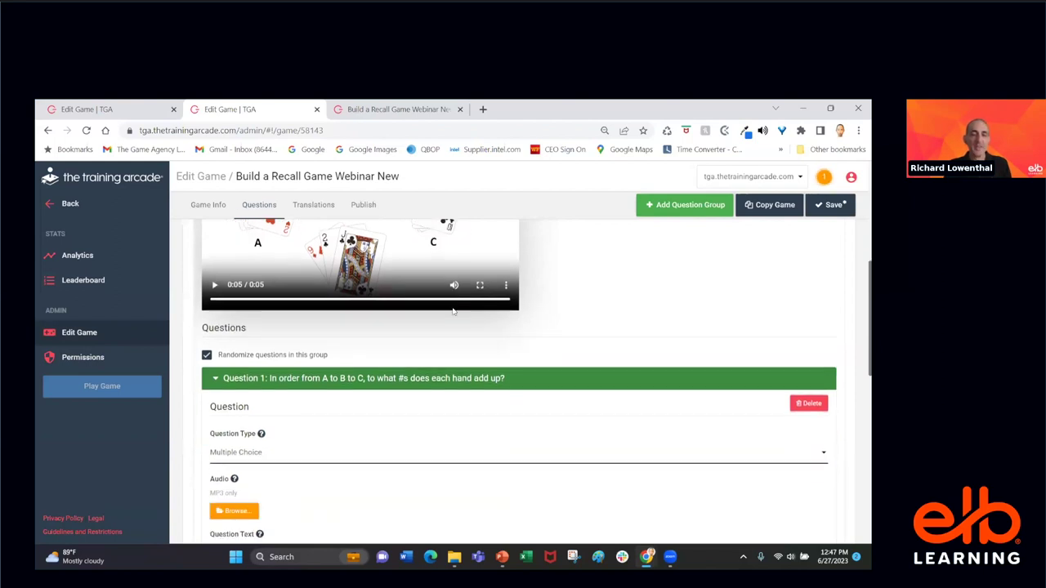
pyautogui.scroll(-6, 453, 311)
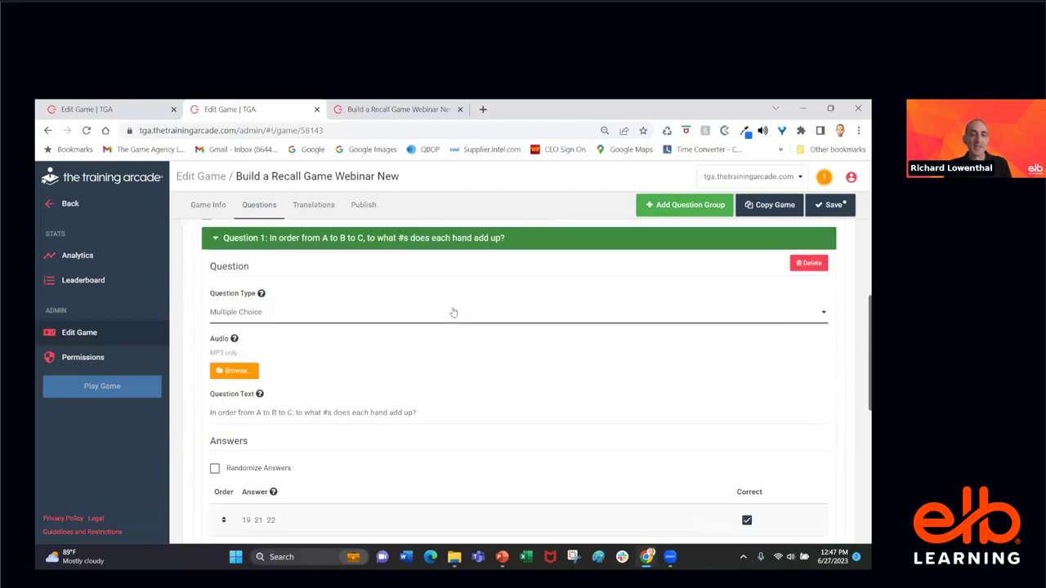
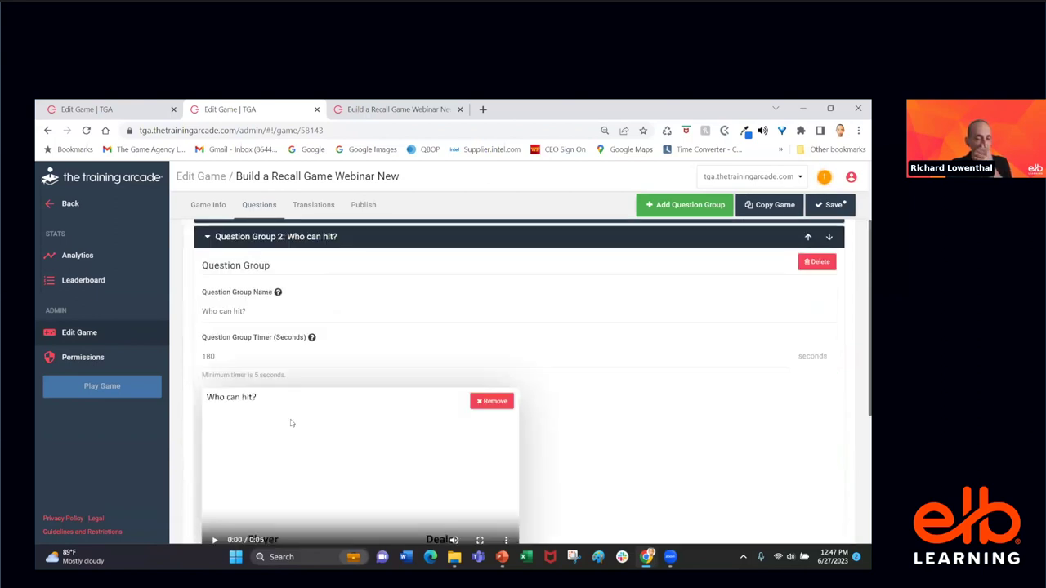
# - Examine the Who can hit? group's name, timer, video and question randomization setting
pyautogui.scroll(-1, 291, 423)
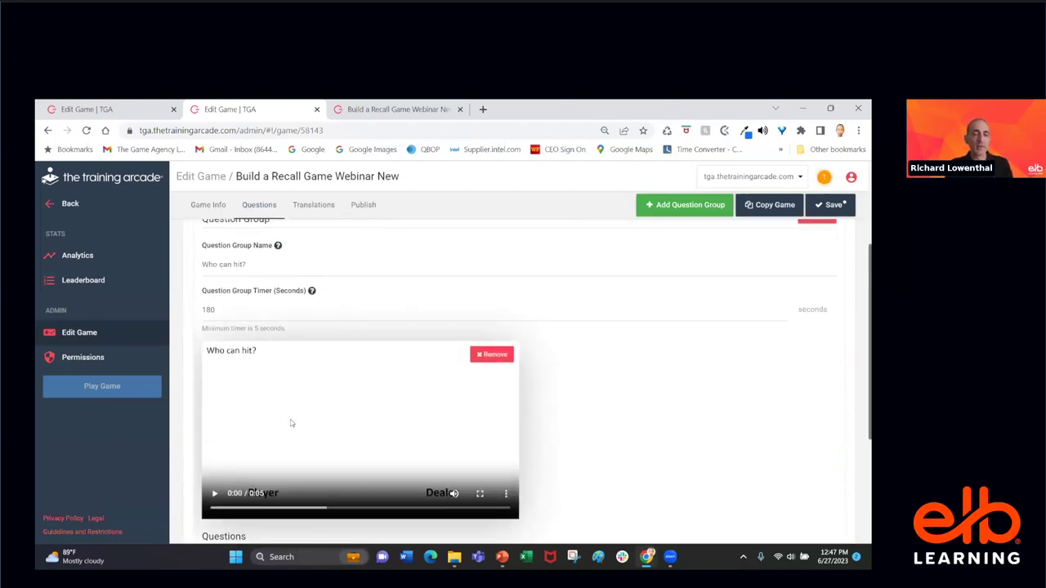
pyautogui.scroll(-2, 291, 422)
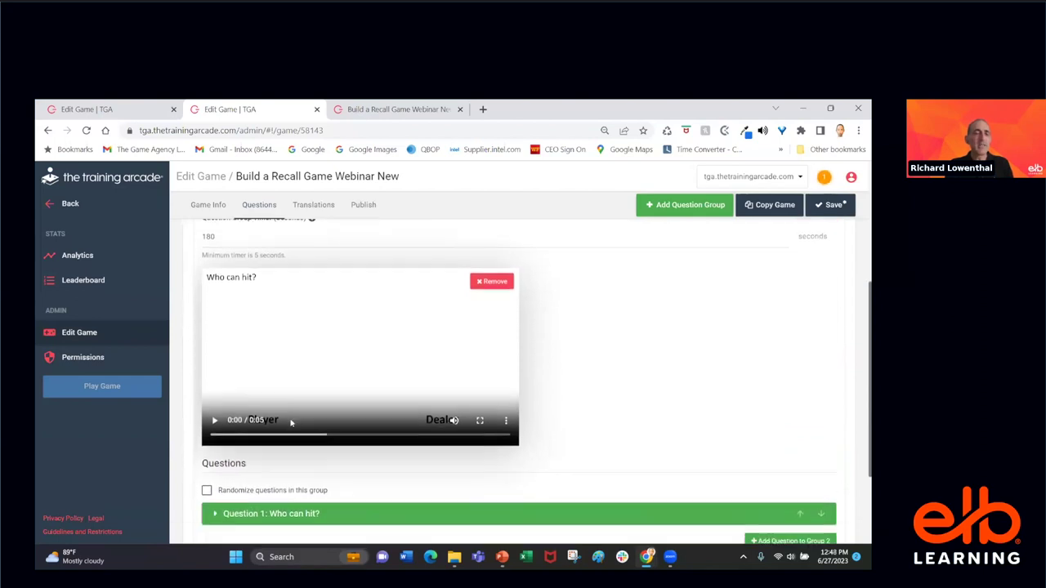
pyautogui.scroll(2, 291, 422)
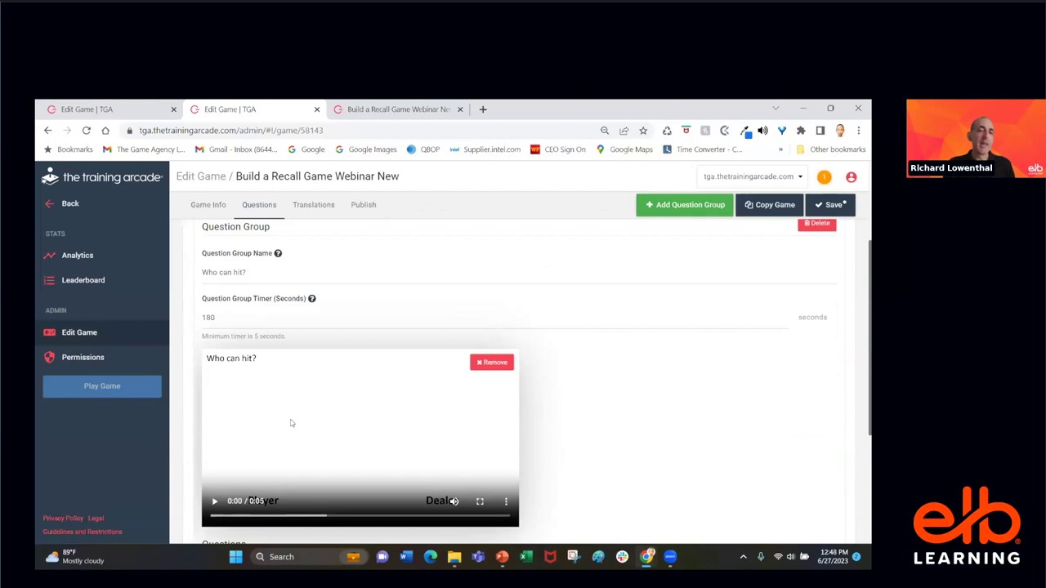
pyautogui.scroll(-2, 290, 422)
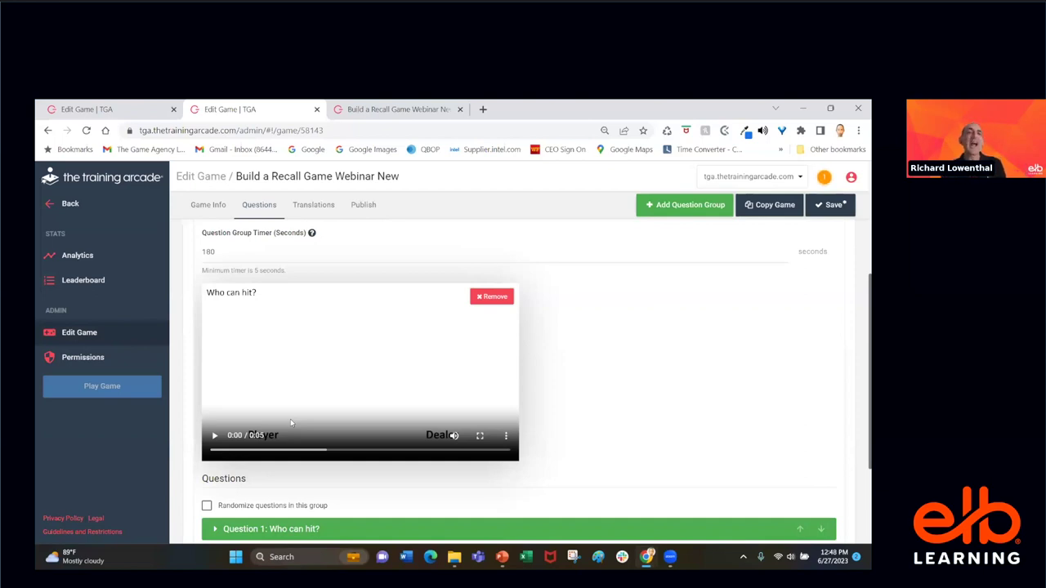
pyautogui.scroll(5, 290, 422)
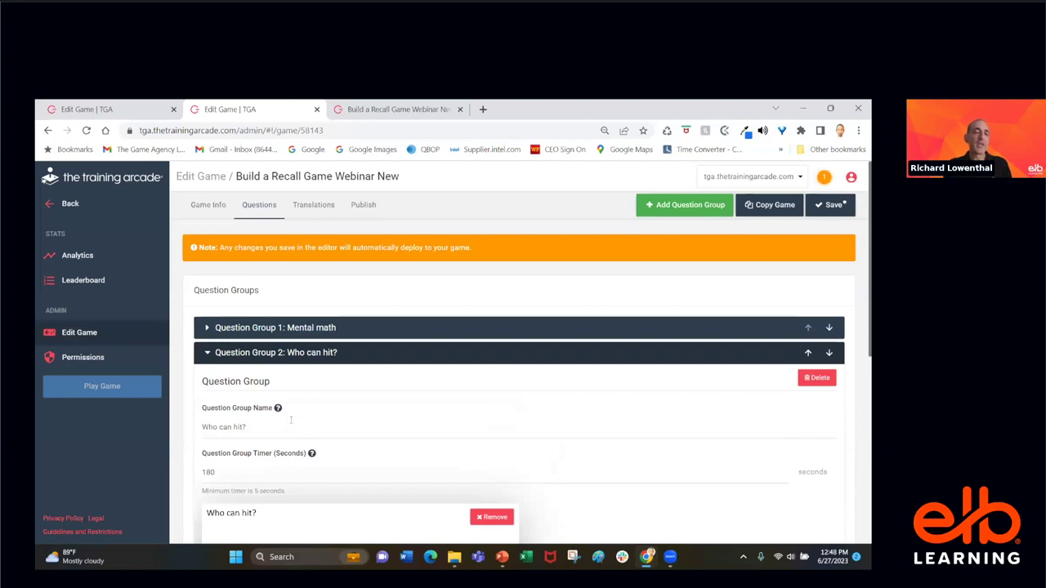
pyautogui.scroll(-3, 291, 422)
pyautogui.scroll(-1, 291, 422)
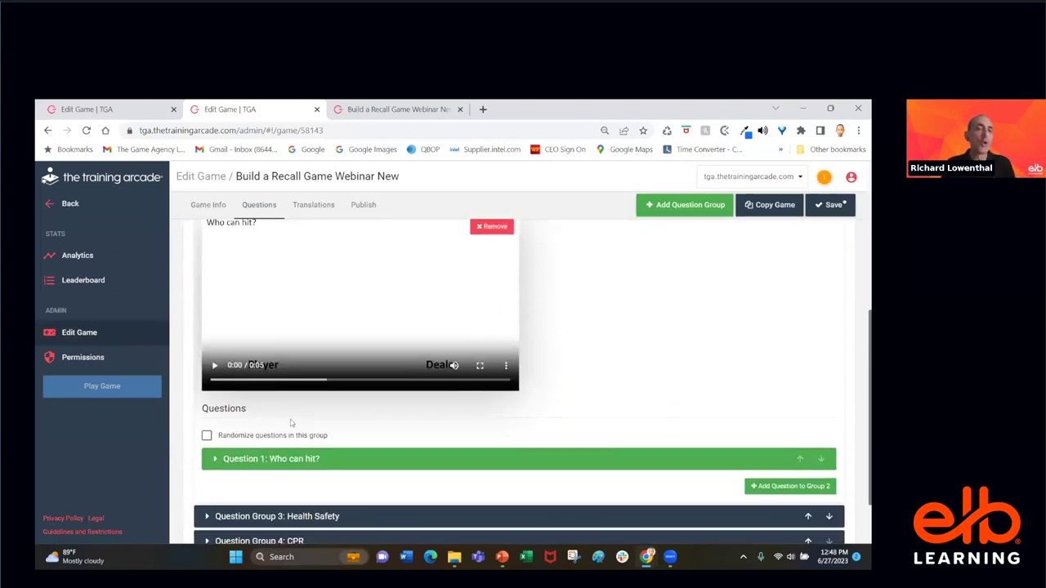
pyautogui.scroll(-1, 290, 422)
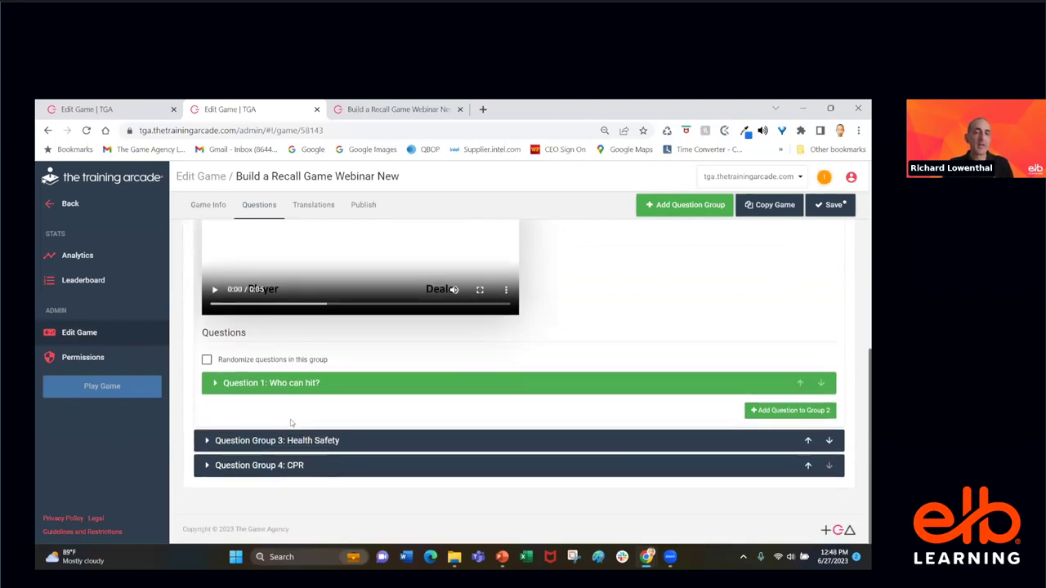
# - Expand the Who can hit? group's first question and review its answers and feedback responses
pyautogui.click(240, 387)
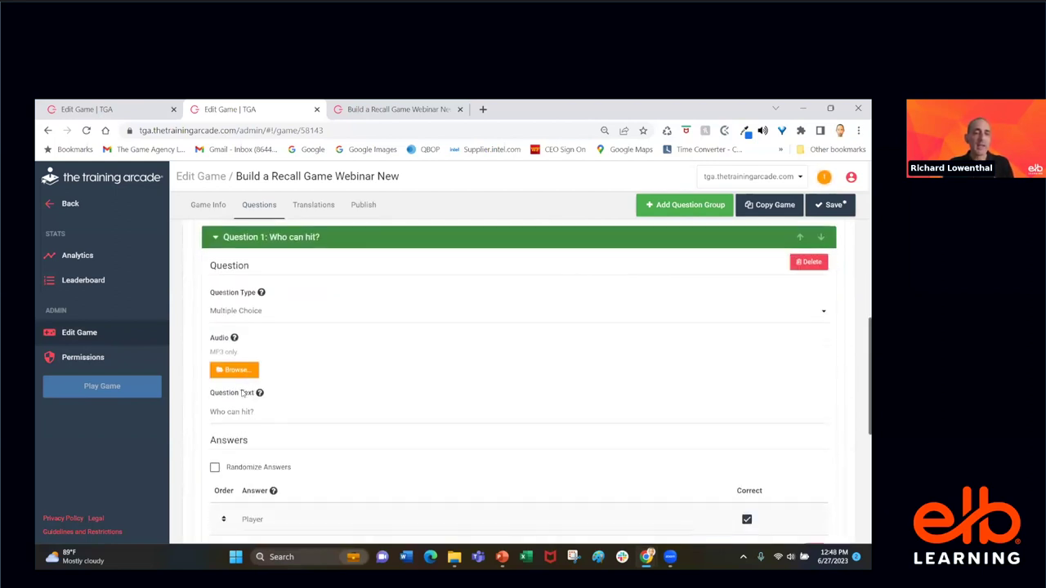
pyautogui.scroll(-2, 242, 393)
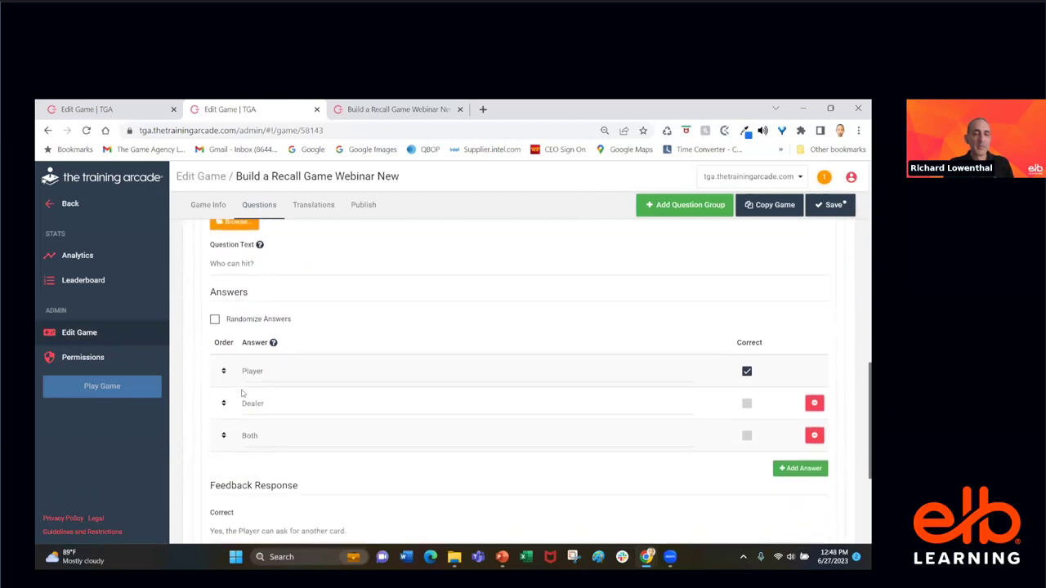
pyautogui.scroll(-1, 242, 393)
pyautogui.scroll(1, 473, 364)
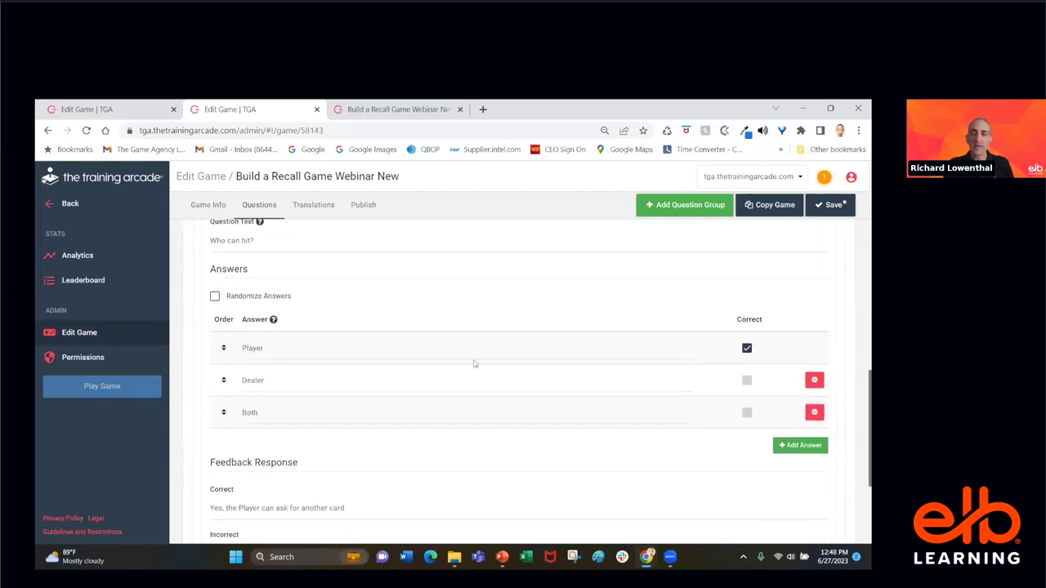
pyautogui.scroll(-1, 572, 339)
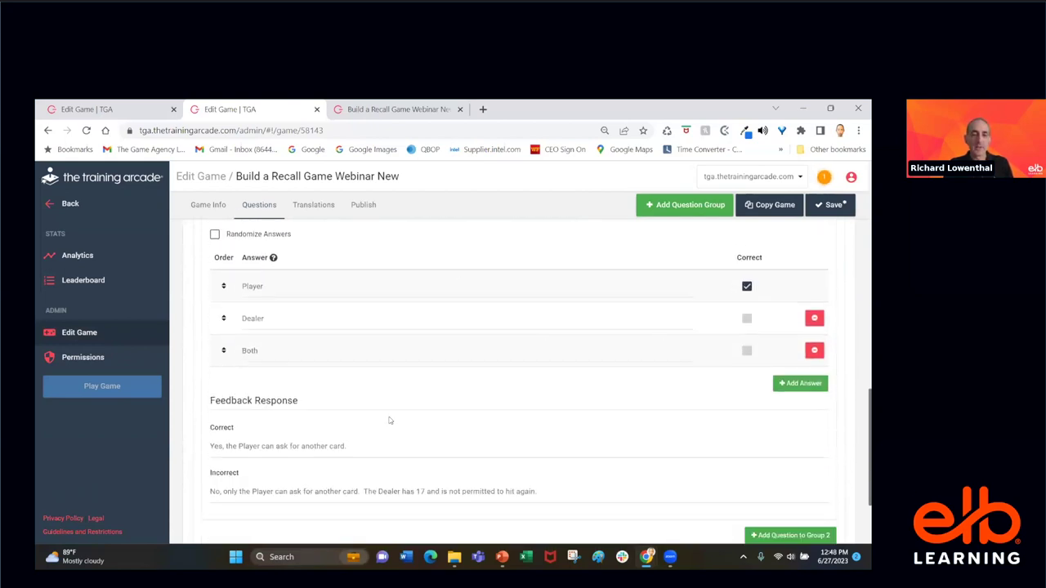
pyautogui.scroll(-2, 390, 420)
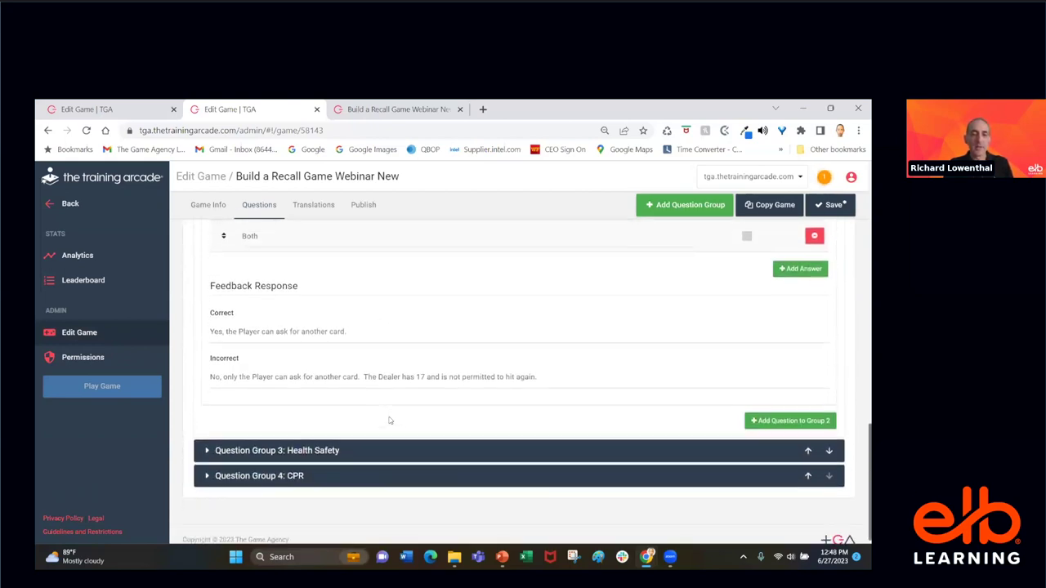
# - Open the Health Safety question group and examine its name, timer and kitchen image
pyautogui.click(265, 452)
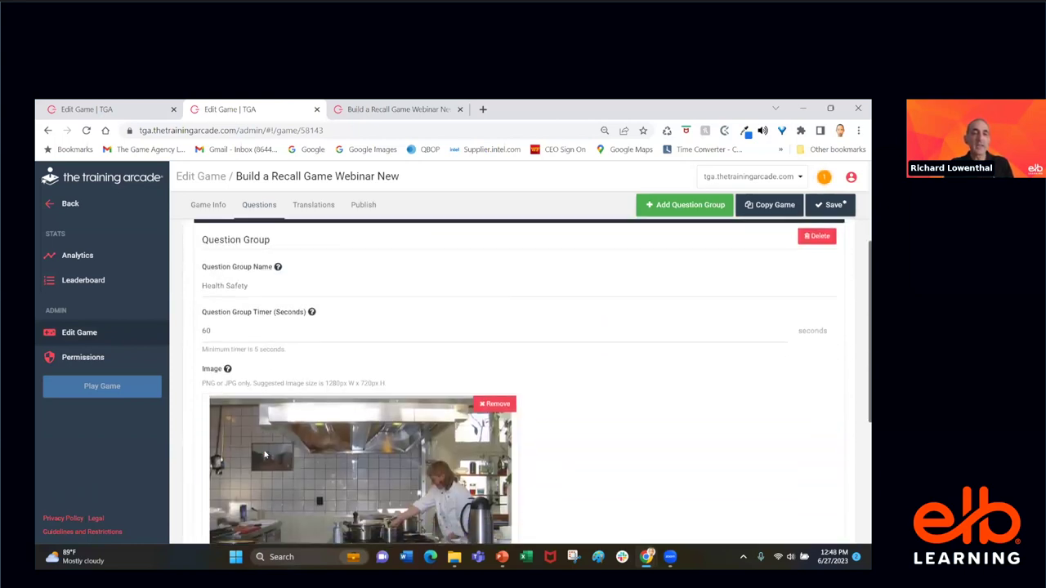
pyautogui.scroll(-2, 265, 454)
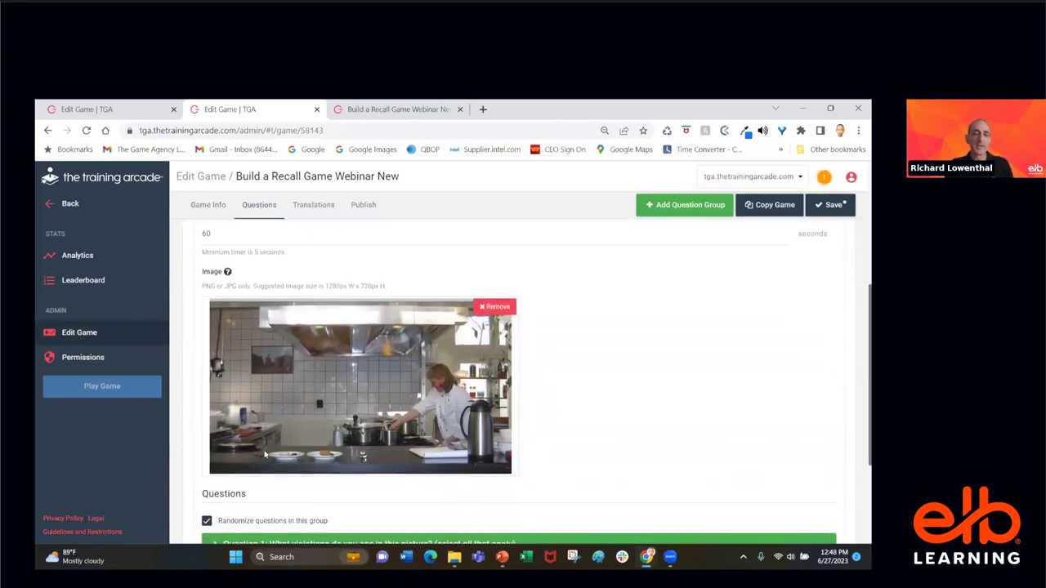
pyautogui.scroll(2, 265, 455)
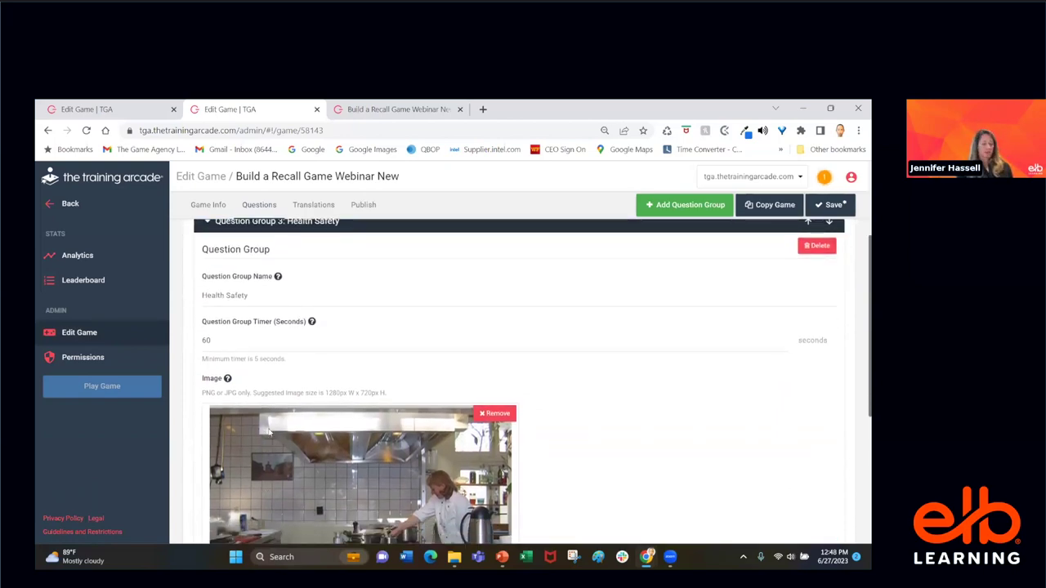
pyautogui.scroll(2, 269, 432)
pyautogui.scroll(-4, 269, 432)
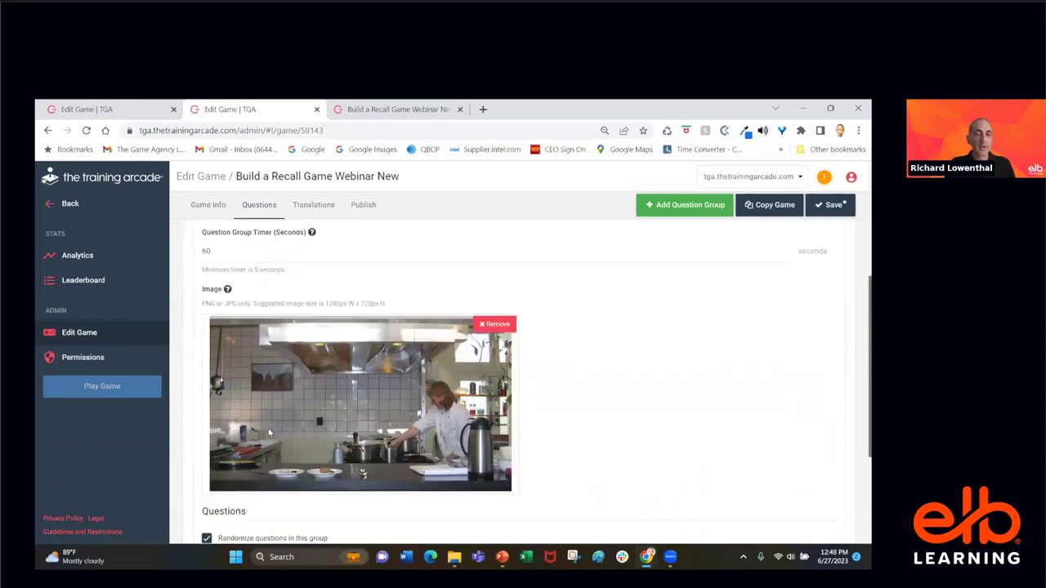
pyautogui.scroll(1, 269, 431)
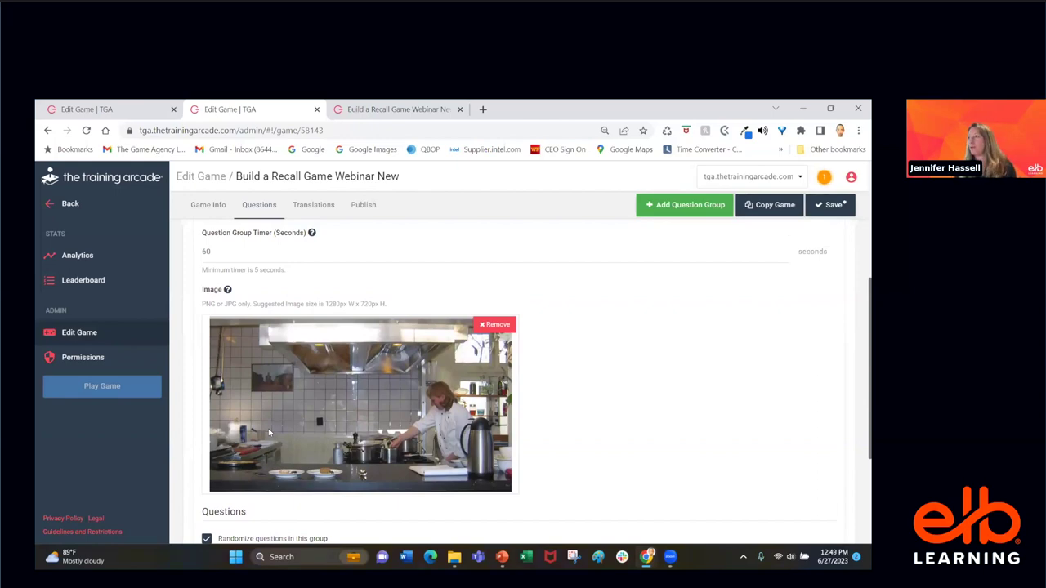
# - Look over the Health Safety group's timer, kitchen image, randomization setting and list of two questions
pyautogui.scroll(-3, 269, 432)
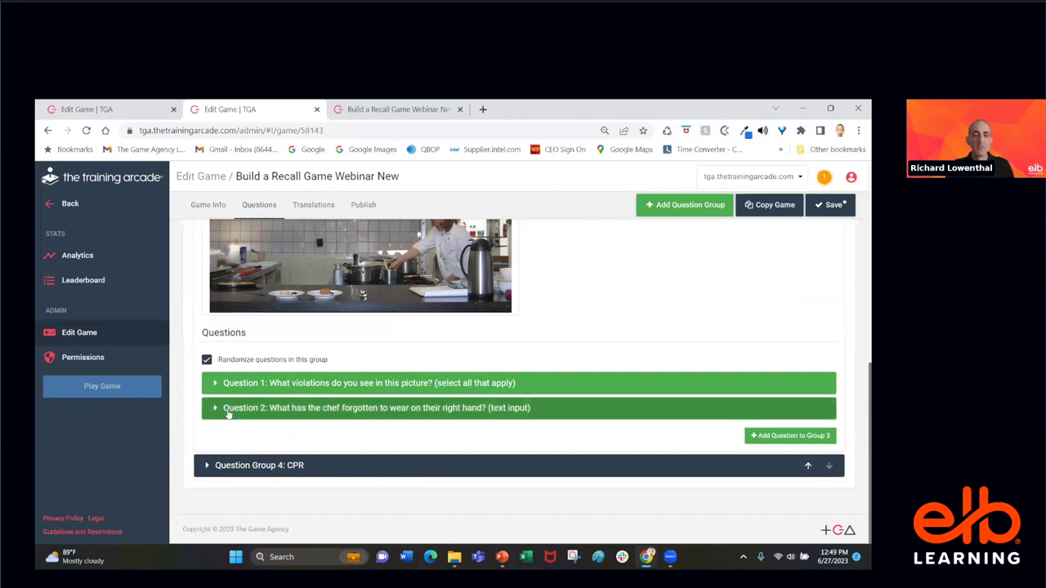
pyautogui.scroll(2, 331, 367)
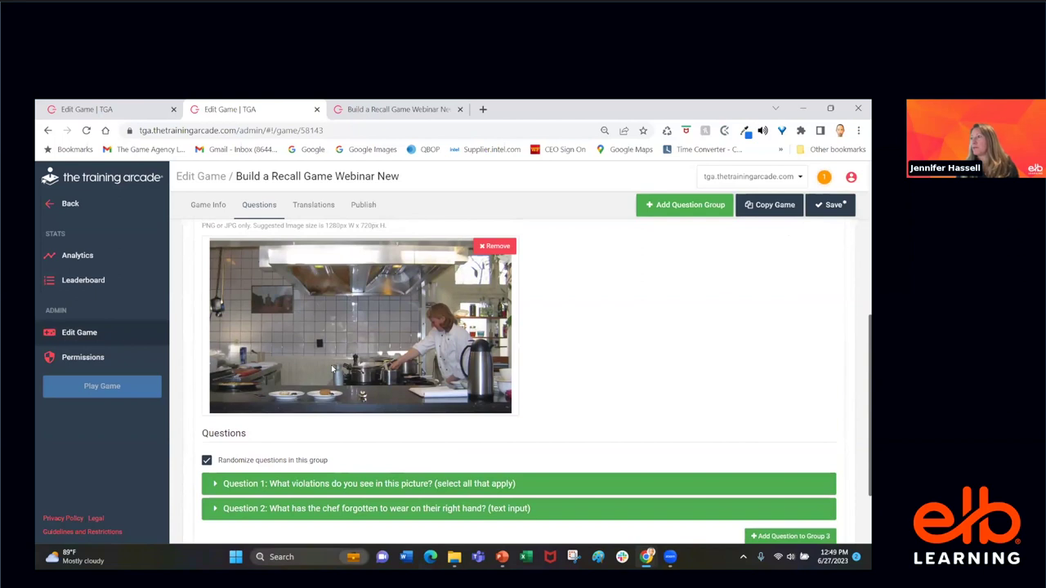
pyautogui.scroll(-1, 335, 367)
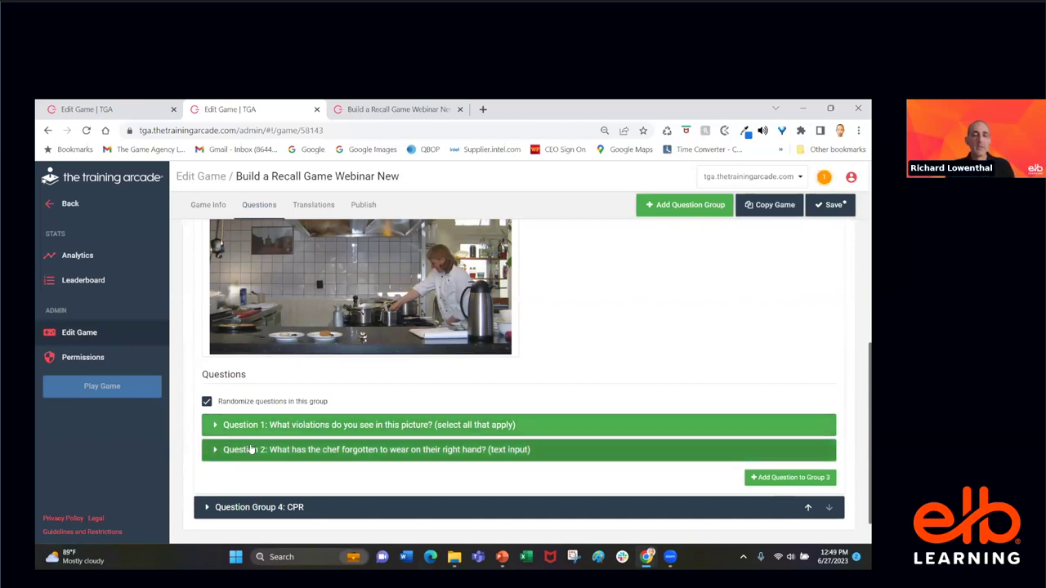
pyautogui.scroll(3, 253, 416)
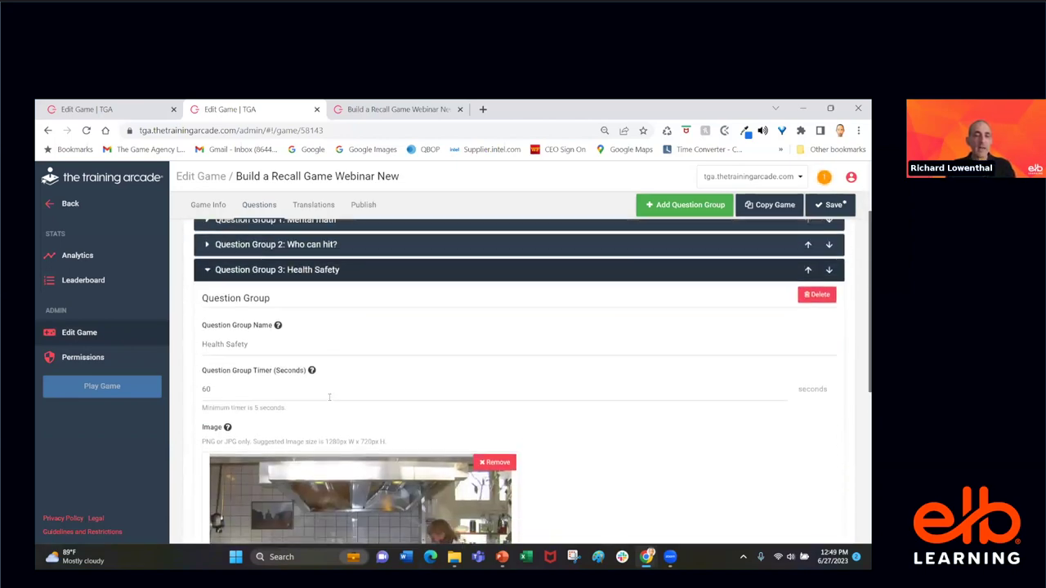
pyautogui.scroll(-1, 256, 377)
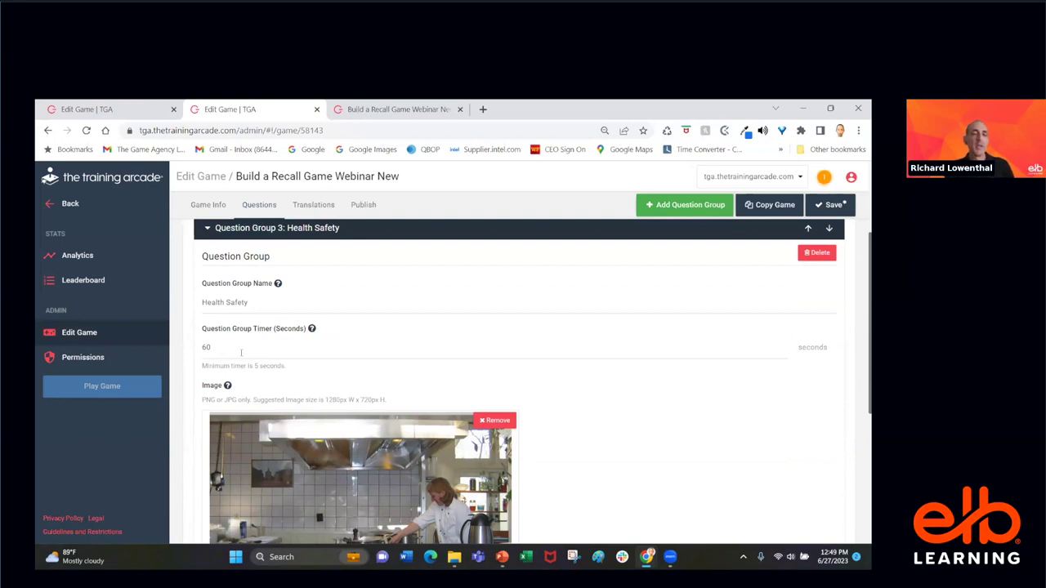
pyautogui.scroll(-1, 241, 352)
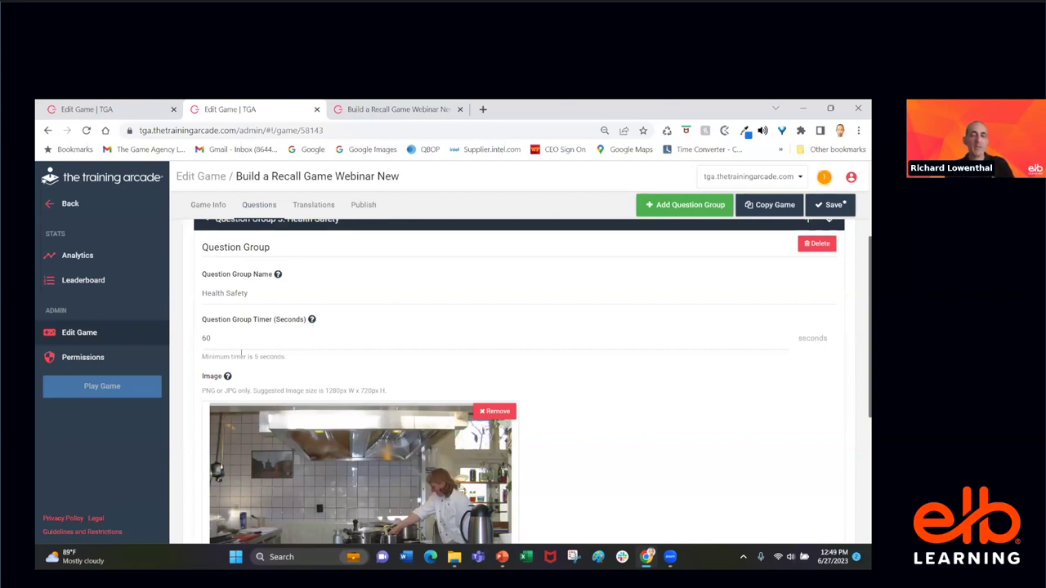
pyautogui.scroll(-1, 241, 352)
pyautogui.scroll(-1, 241, 356)
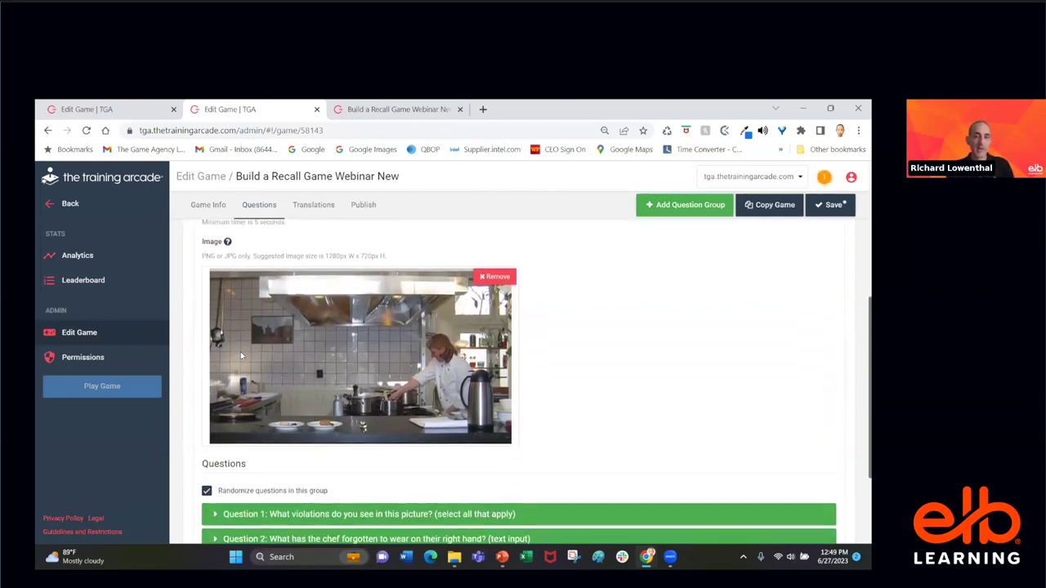
pyautogui.scroll(-2, 240, 351)
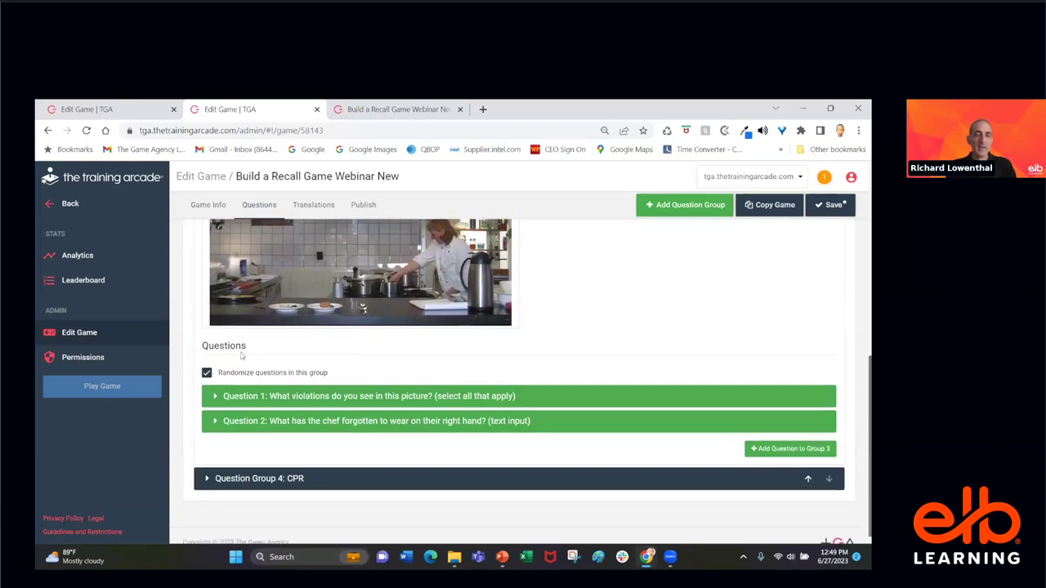
# - Expand the text input question about what the chef forgot to wear and review its accepted answers and feedback responses
pyautogui.click(234, 423)
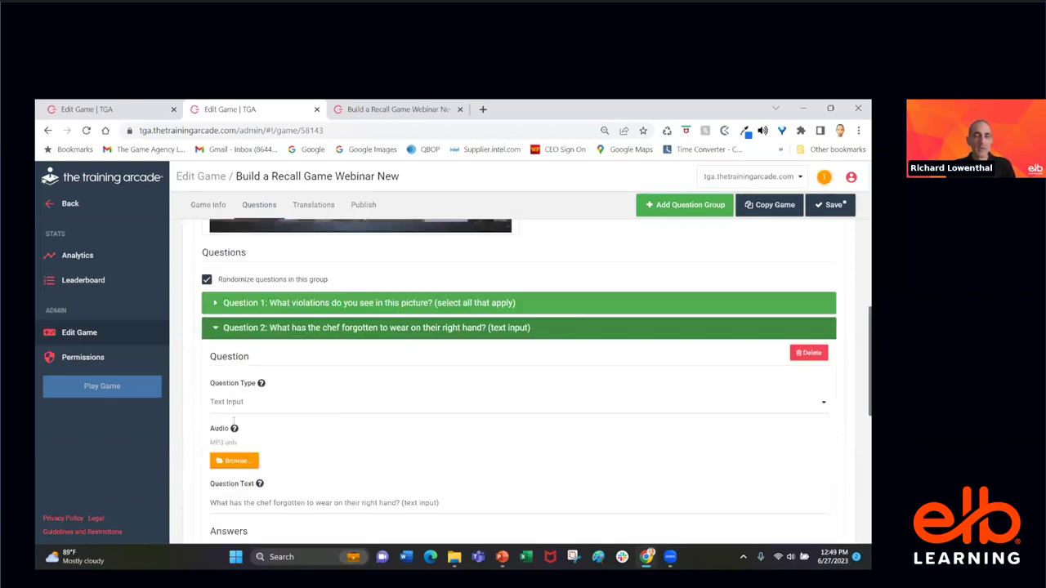
pyautogui.scroll(-1, 233, 422)
pyautogui.scroll(-1, 234, 421)
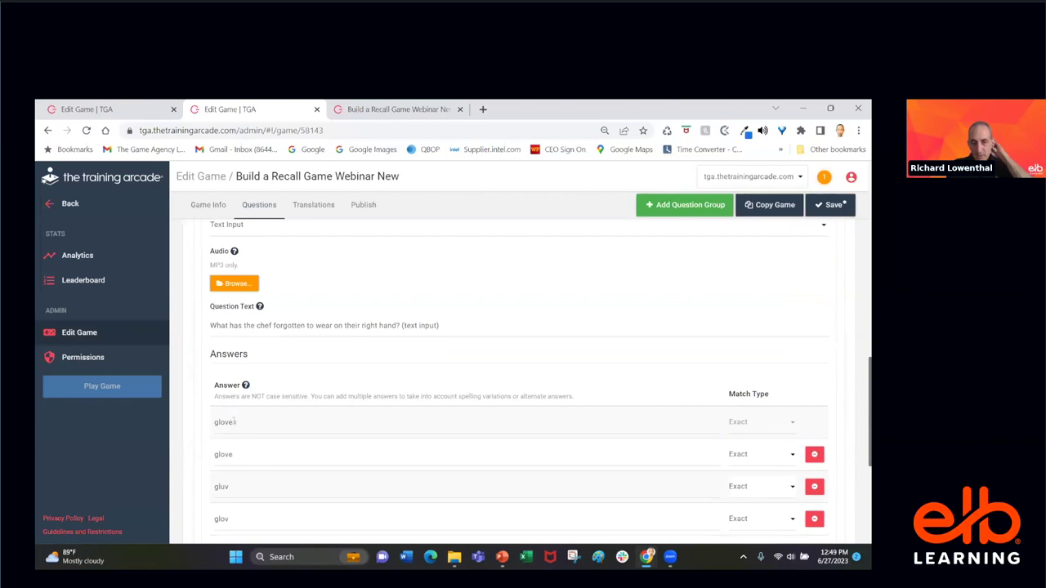
pyautogui.scroll(-1, 235, 421)
pyautogui.scroll(-1, 234, 422)
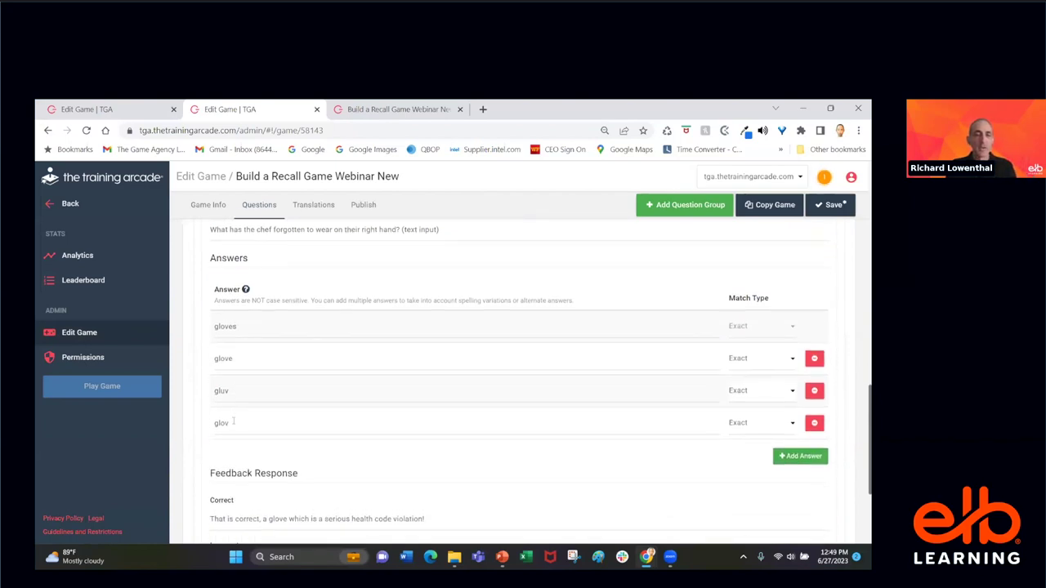
pyautogui.scroll(-1, 234, 421)
pyautogui.scroll(-1, 286, 426)
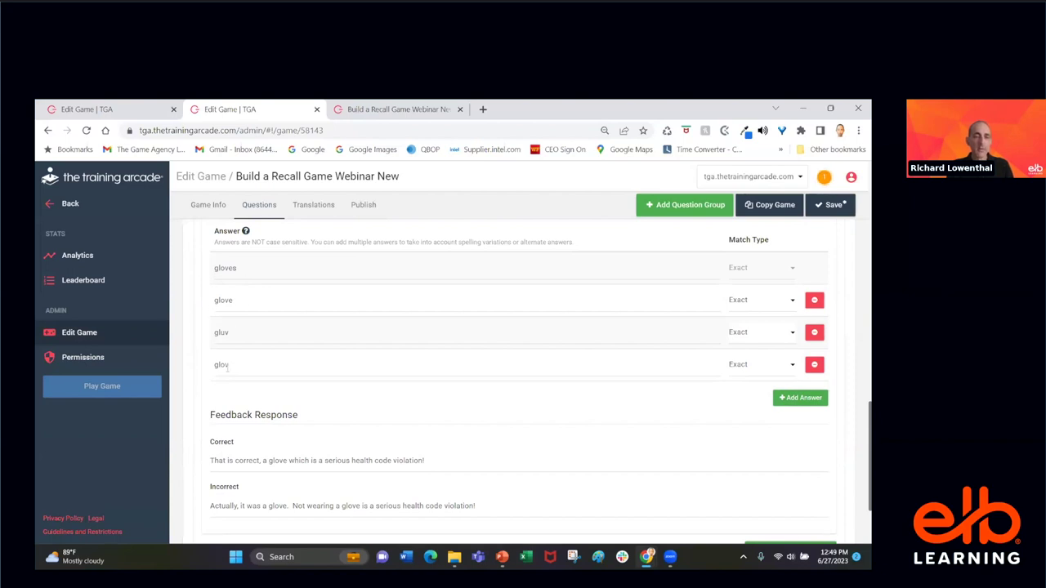
# - Add "mitten" and "baseball" as two more accepted answers to the chef's right hand question
pyautogui.click(803, 398)
pyautogui.click(334, 398)
pyautogui.write('mitten')
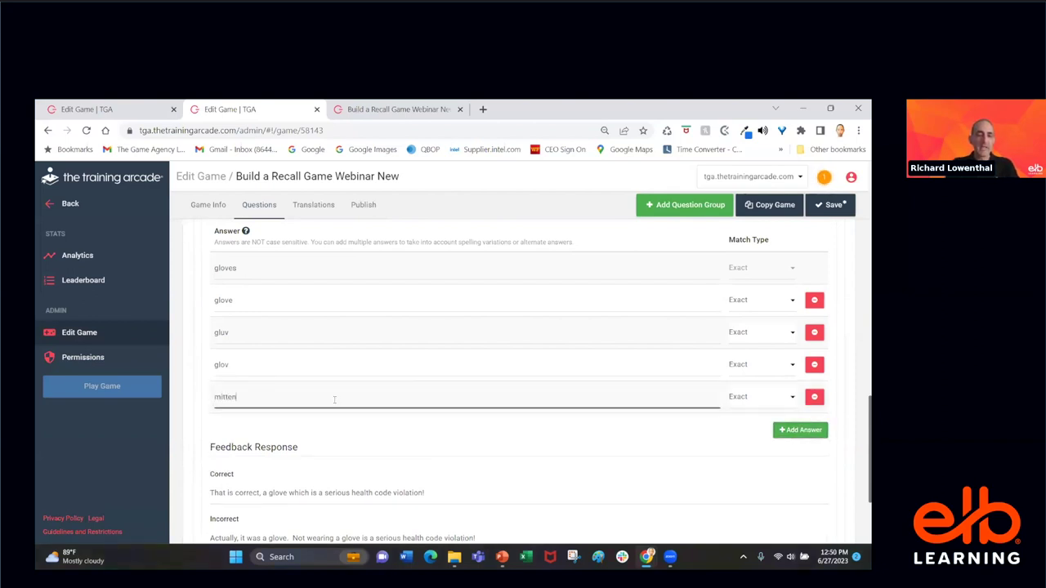
pyautogui.click(800, 430)
pyautogui.click(270, 427)
pyautogui.write('baseball')
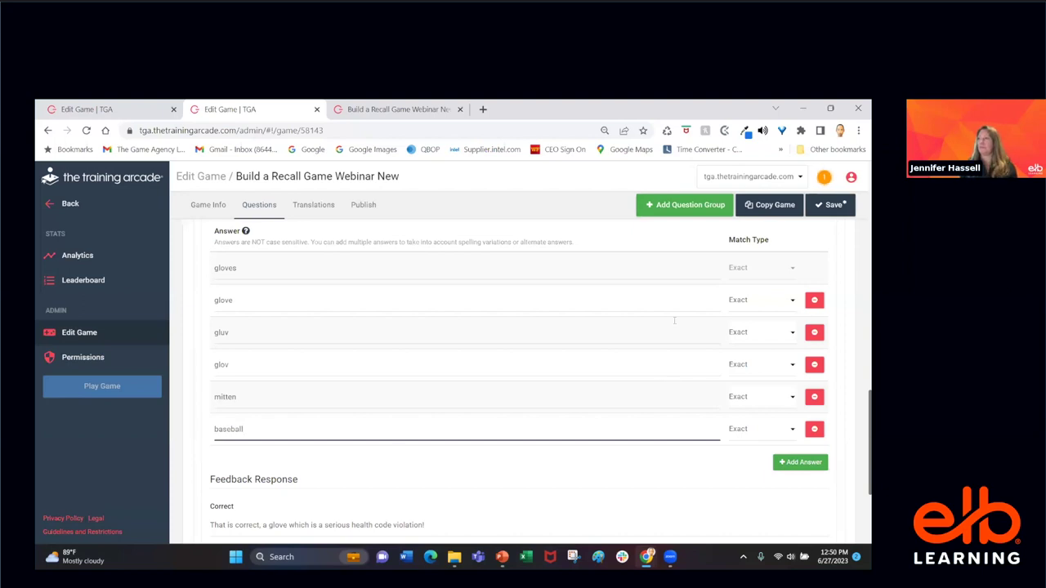
# - Replace the "mitten" answer with "gl", set its match type to Contains, and review the other match type options
pyautogui.click(774, 397)
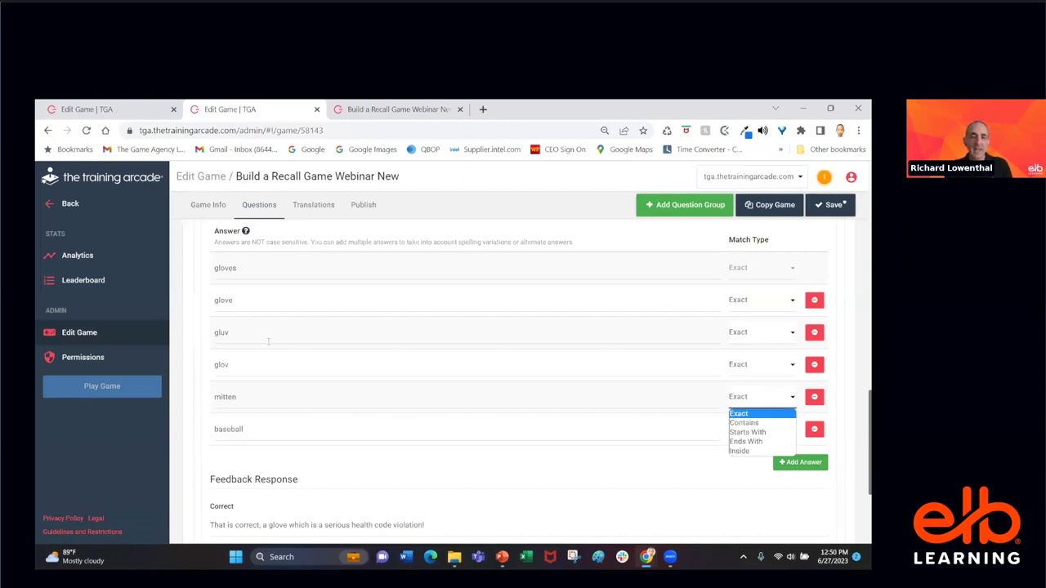
pyautogui.click(241, 397)
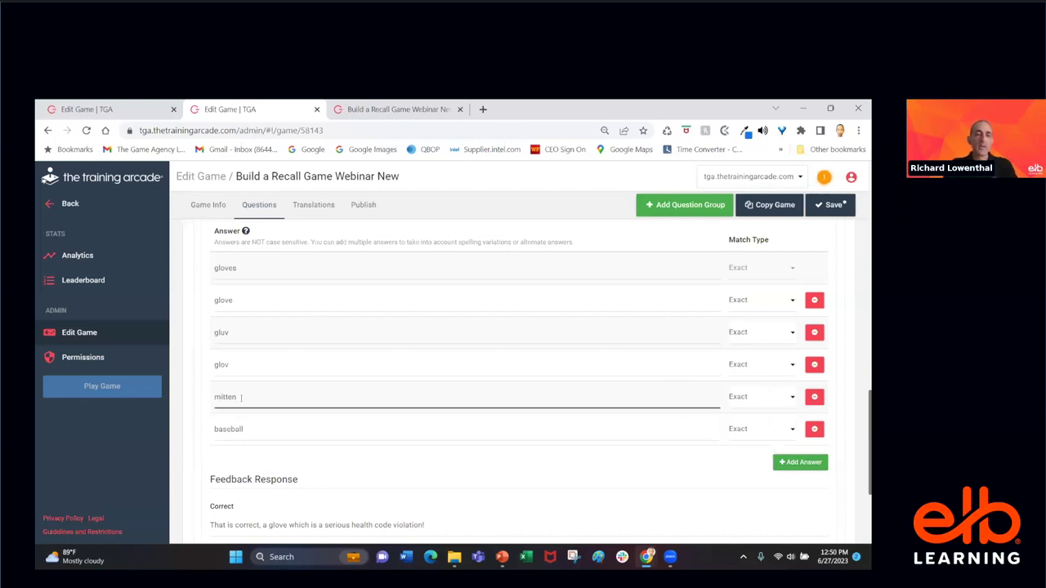
pyautogui.press('BackSpace')
pyautogui.press('BackSpace')
pyautogui.write('gl')
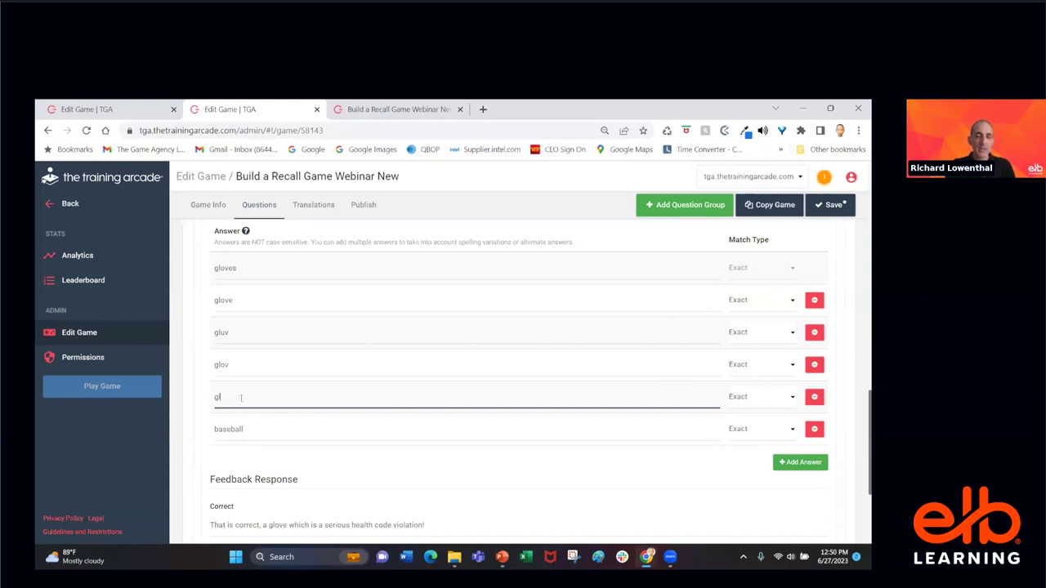
pyautogui.click(757, 401)
pyautogui.click(758, 427)
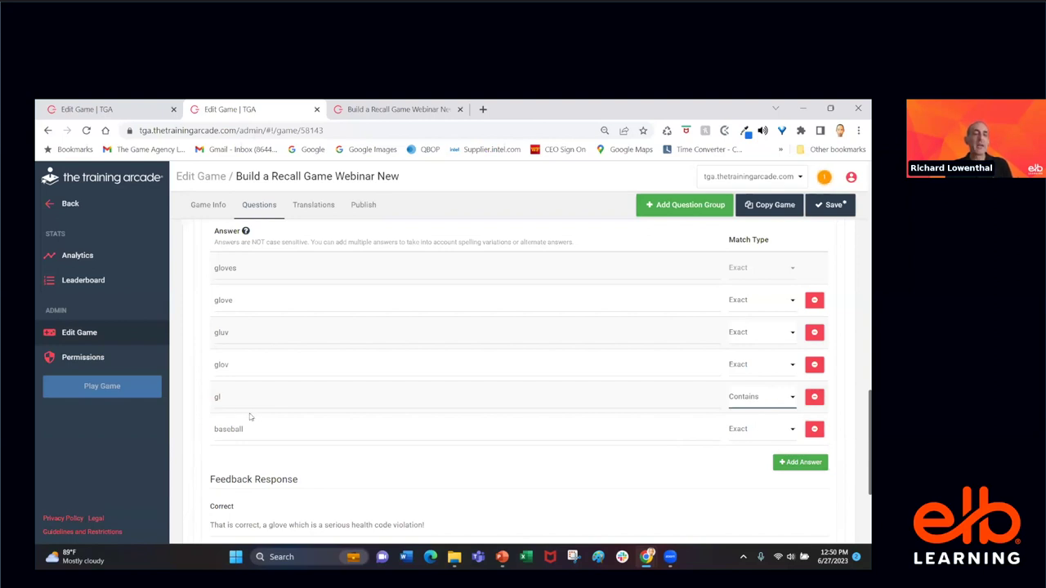
pyautogui.click(763, 401)
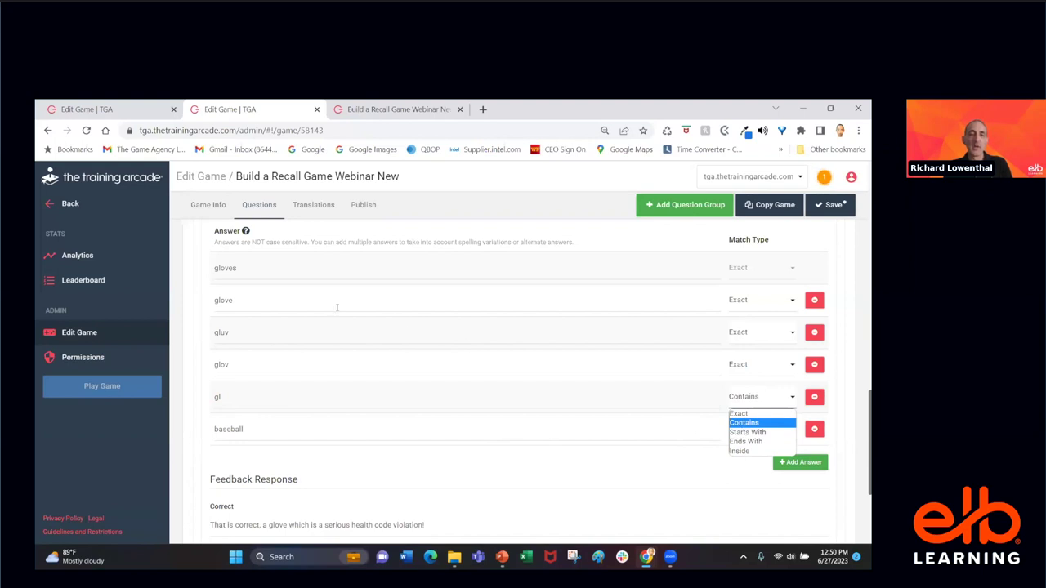
pyautogui.scroll(-1, 340, 309)
pyautogui.scroll(1, 340, 310)
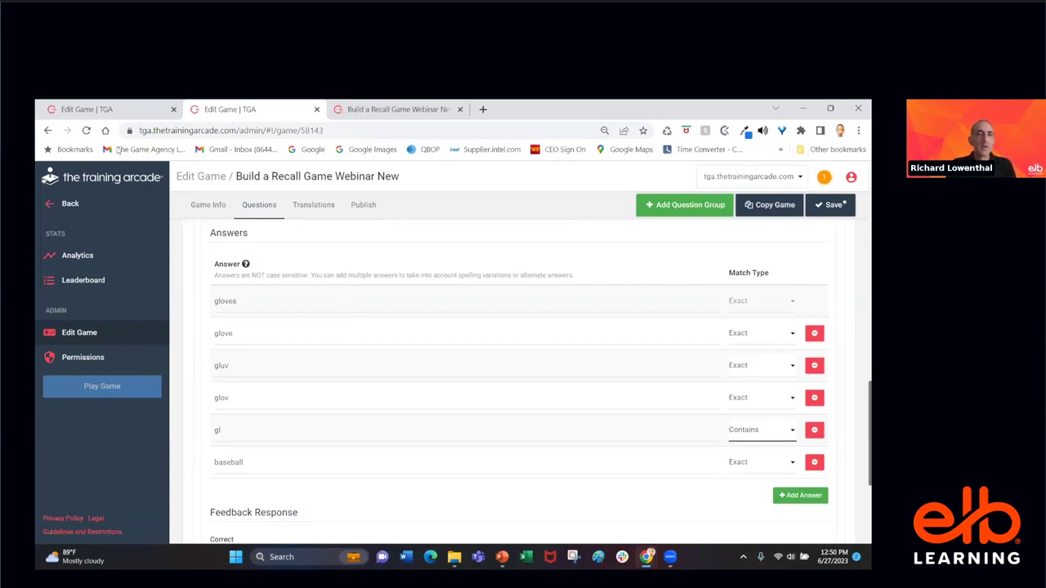
# - Open the game's analytics from the other editor tab and examine the player and question statistics
pyautogui.click(116, 107)
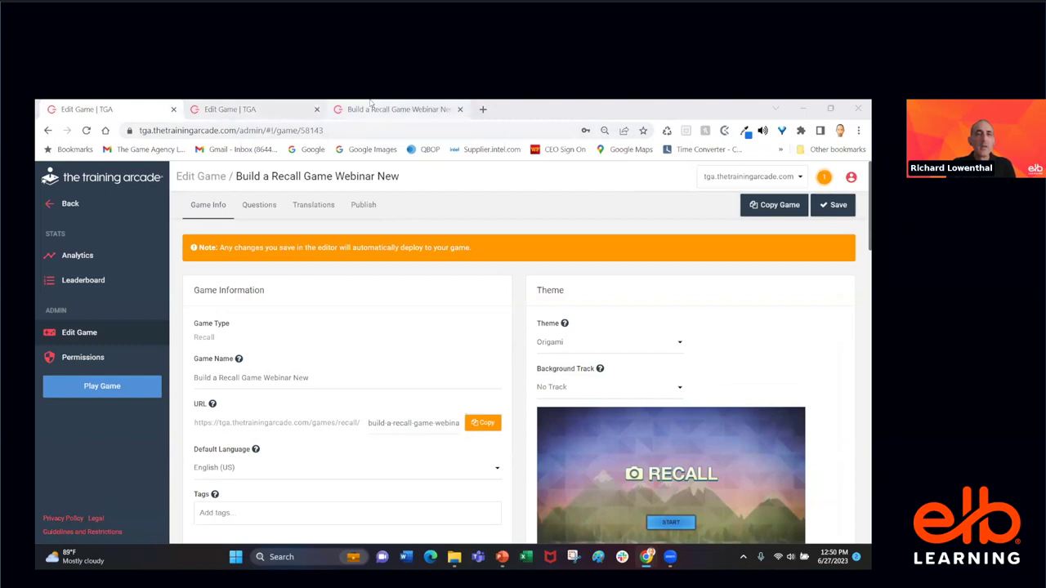
pyautogui.click(331, 110)
pyautogui.click(265, 108)
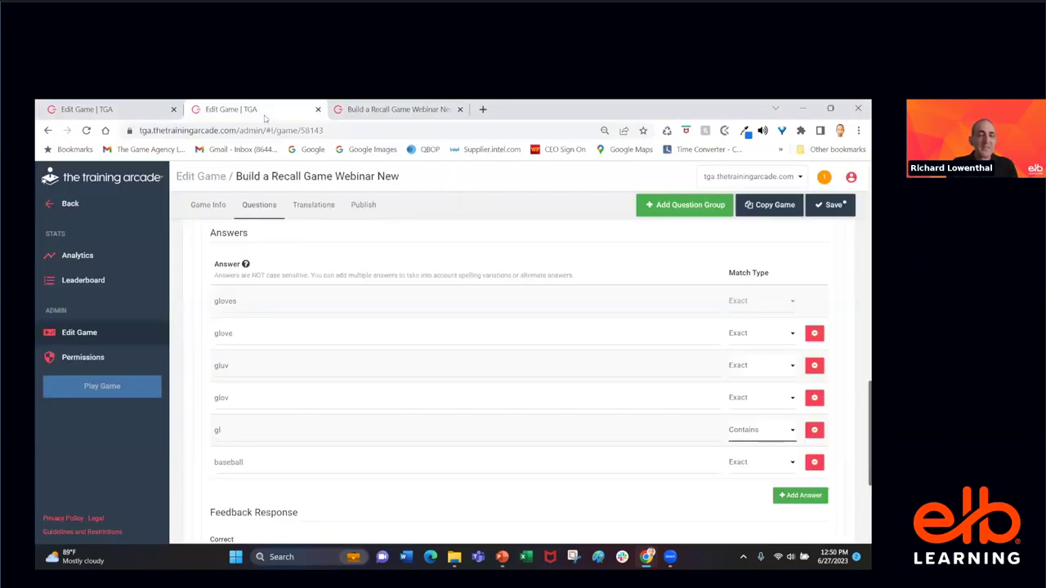
pyautogui.click(132, 104)
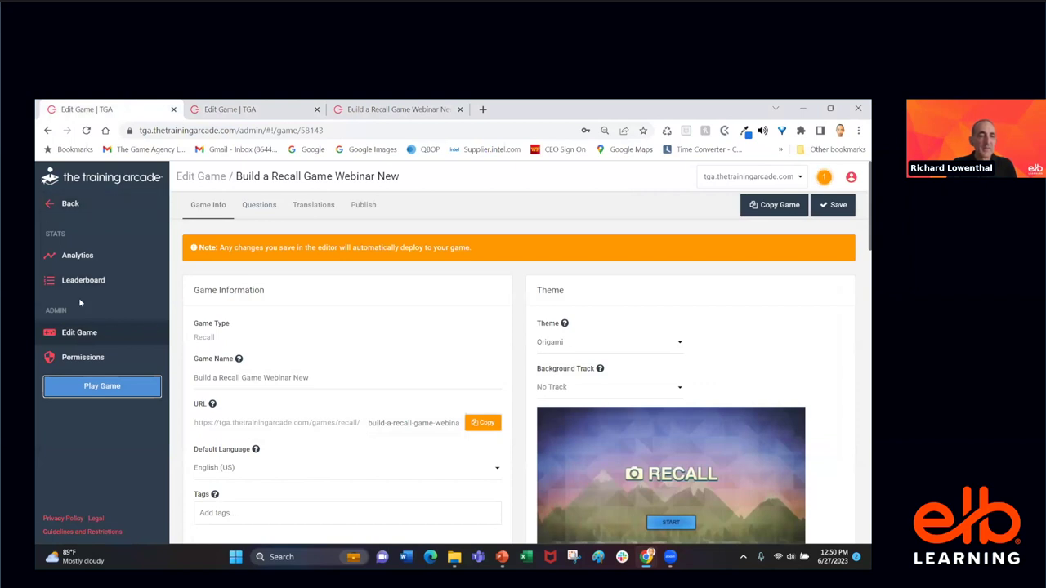
pyautogui.click(73, 257)
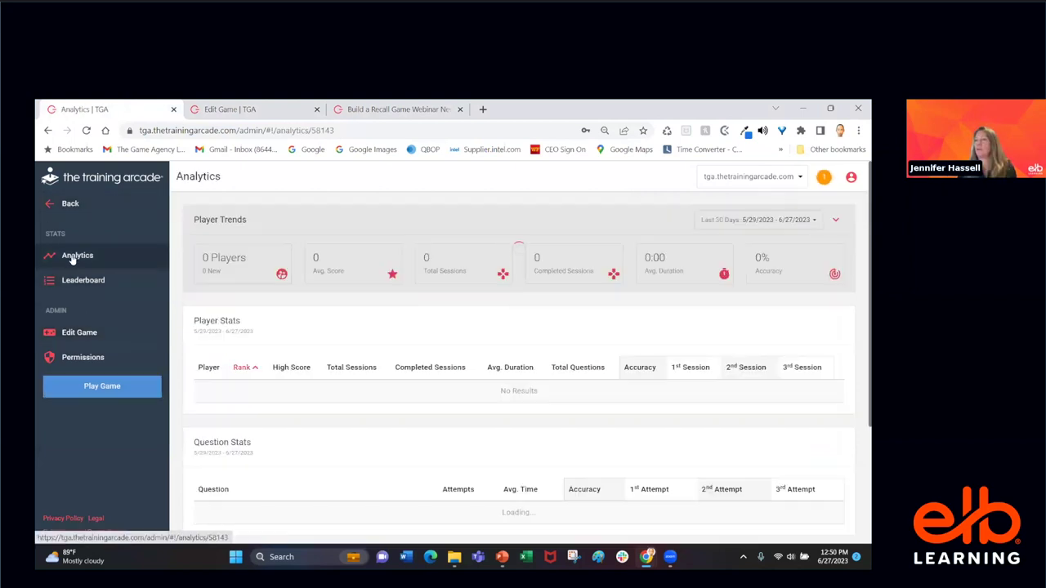
pyautogui.scroll(-7, 247, 350)
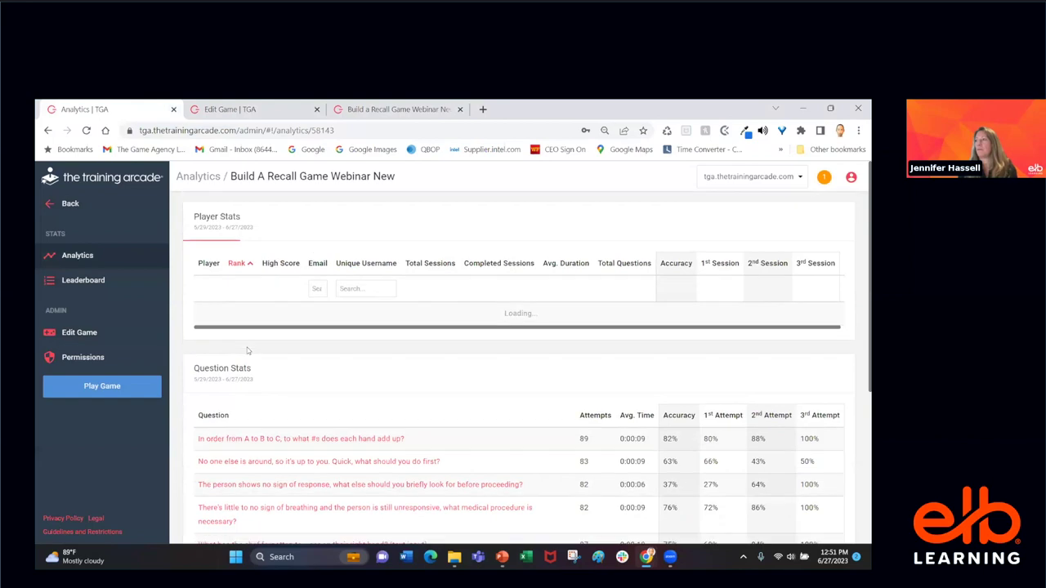
pyautogui.scroll(-5, 247, 351)
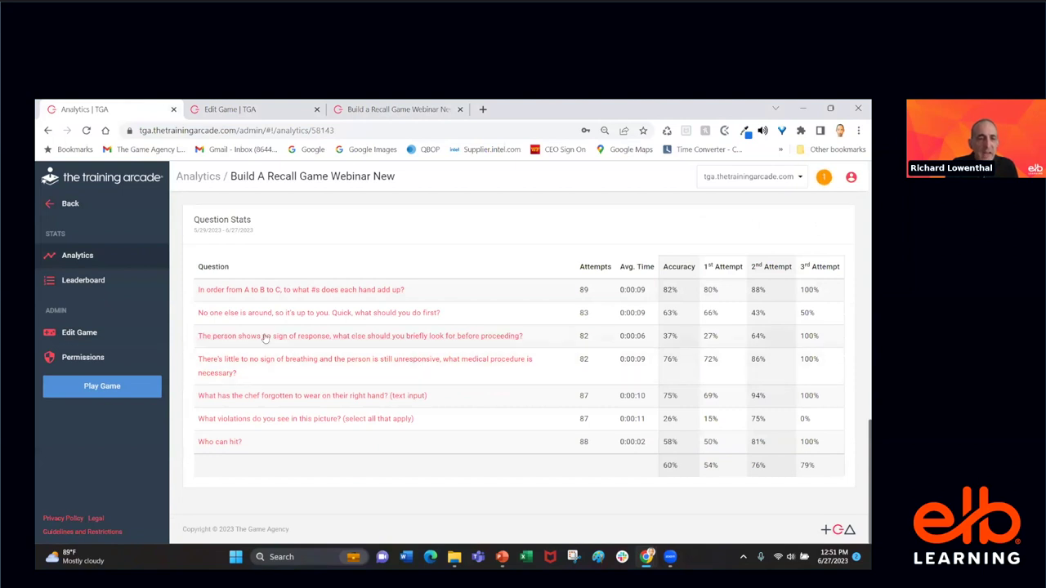
# - View the question details for the chef's right hand text input question, close them, and return to the Player Trends summary
pyautogui.click(254, 397)
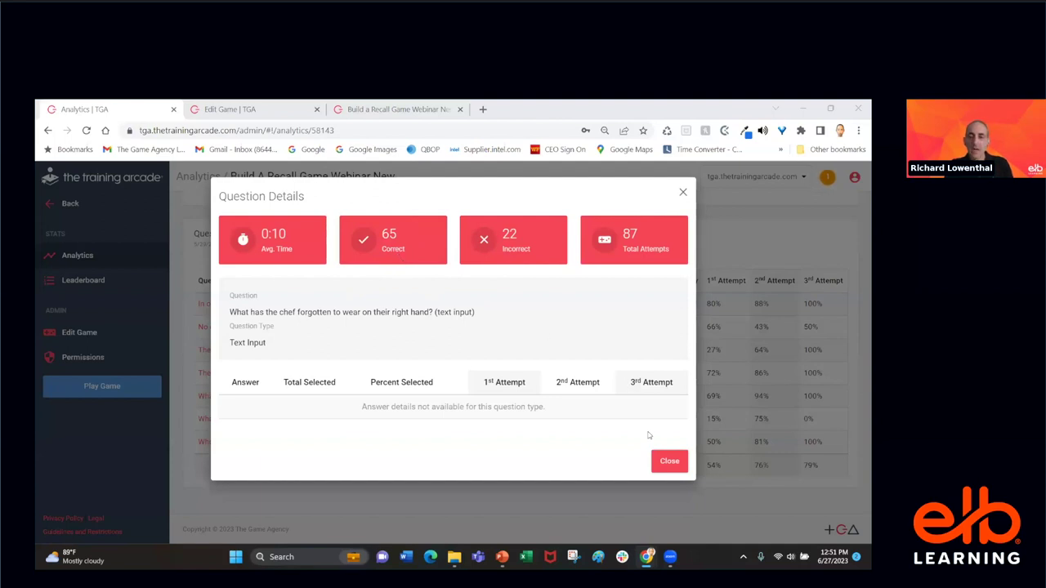
pyautogui.click(671, 460)
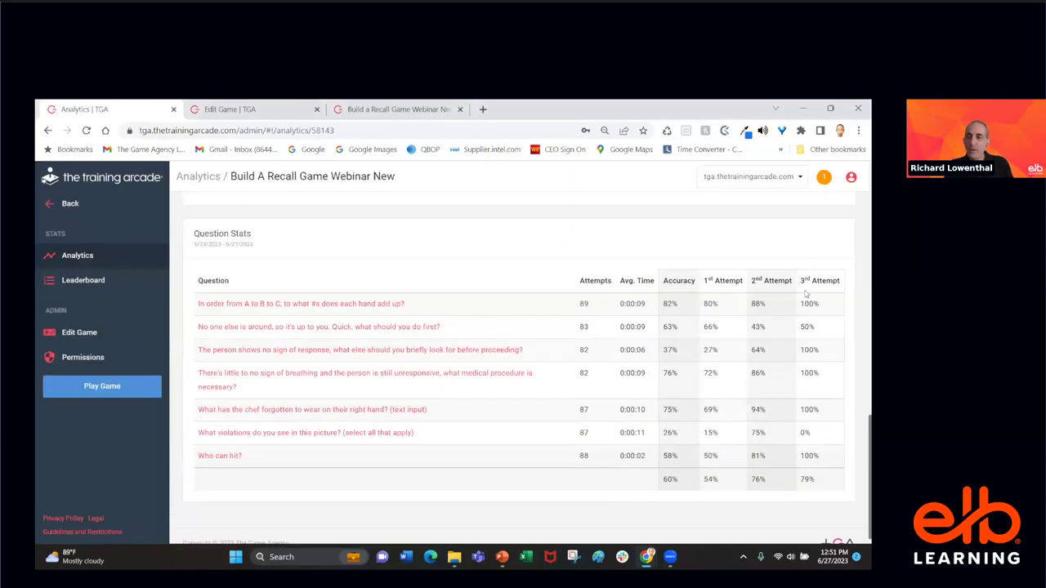
pyautogui.scroll(10, 805, 294)
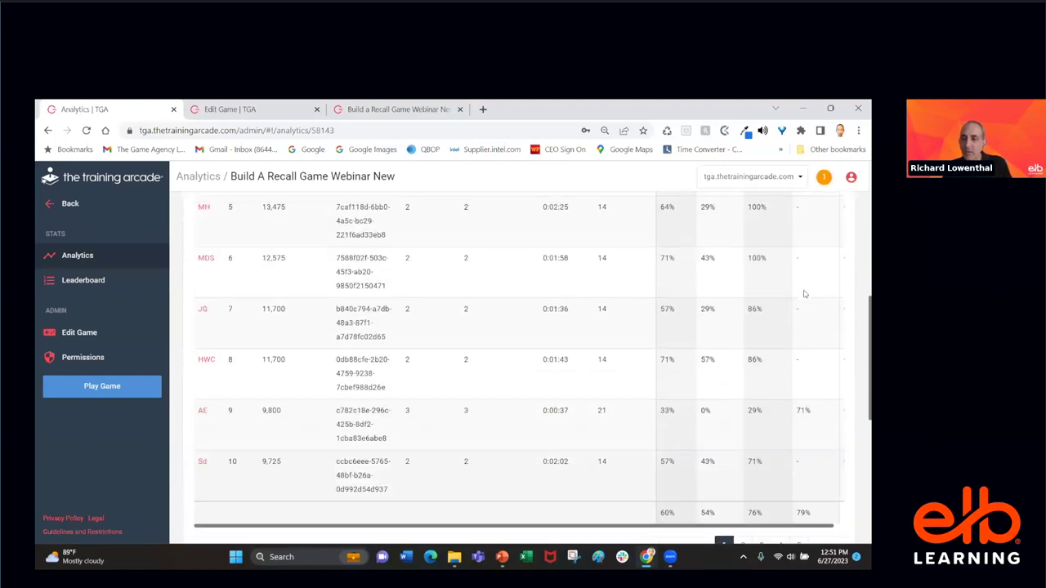
pyautogui.scroll(2, 805, 294)
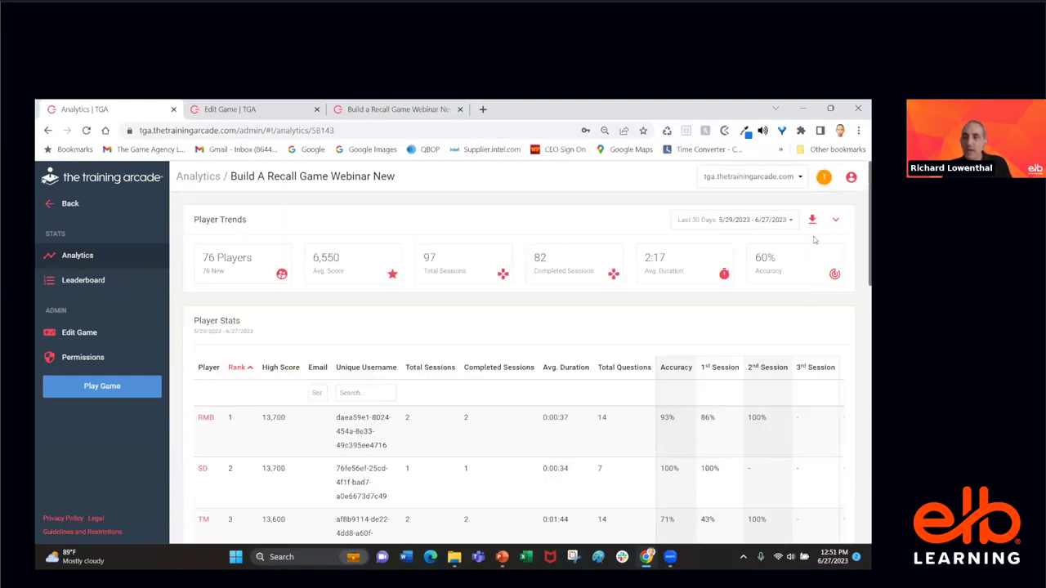
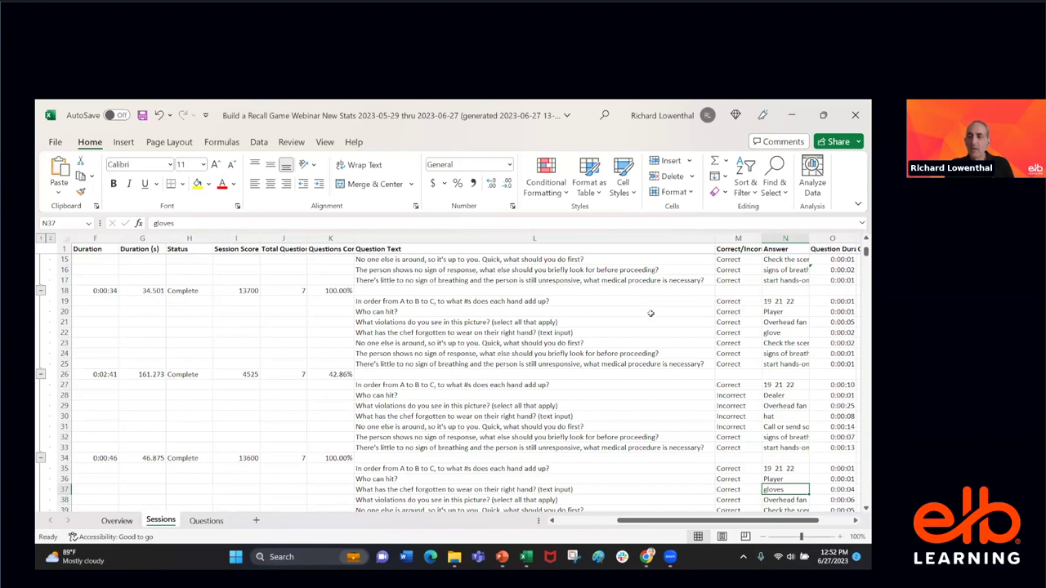
# - In the exported stats workbook in Excel, go through the players' recorded answers on the Sessions sheet from N37 down to N66
pyautogui.press('Down')
pyautogui.press('Down')
pyautogui.press('Down')
pyautogui.press('Down')
pyautogui.press('Down')
pyautogui.press('Down')
pyautogui.press('Down')
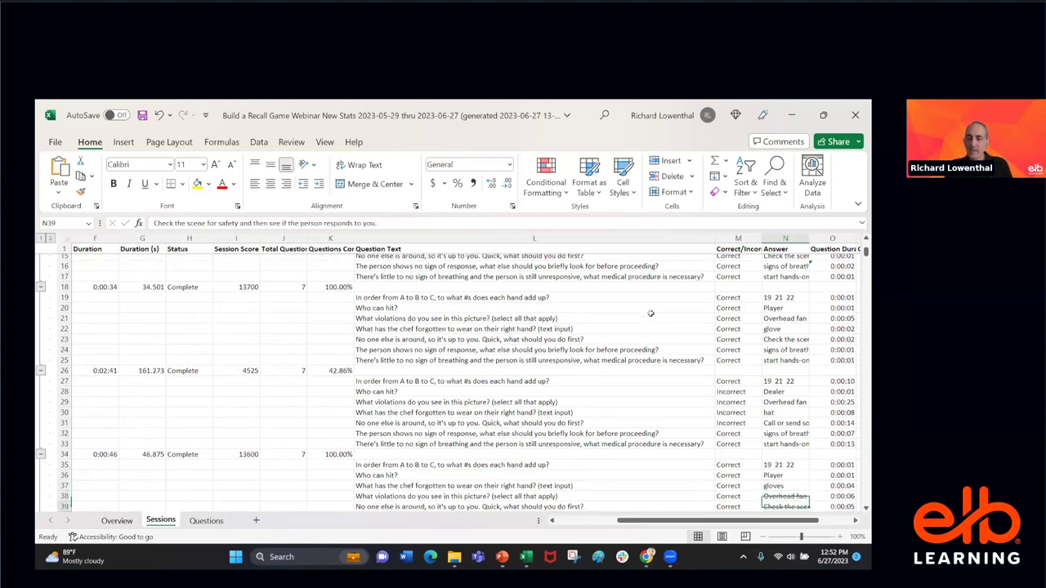
pyautogui.press('Down')
pyautogui.press('Down')
pyautogui.press('Down')
pyautogui.press('Down')
pyautogui.press('Down')
pyautogui.press('Down')
pyautogui.press('Down')
pyautogui.press('Down')
pyautogui.press('Down')
pyautogui.press('Down')
pyautogui.press('Down')
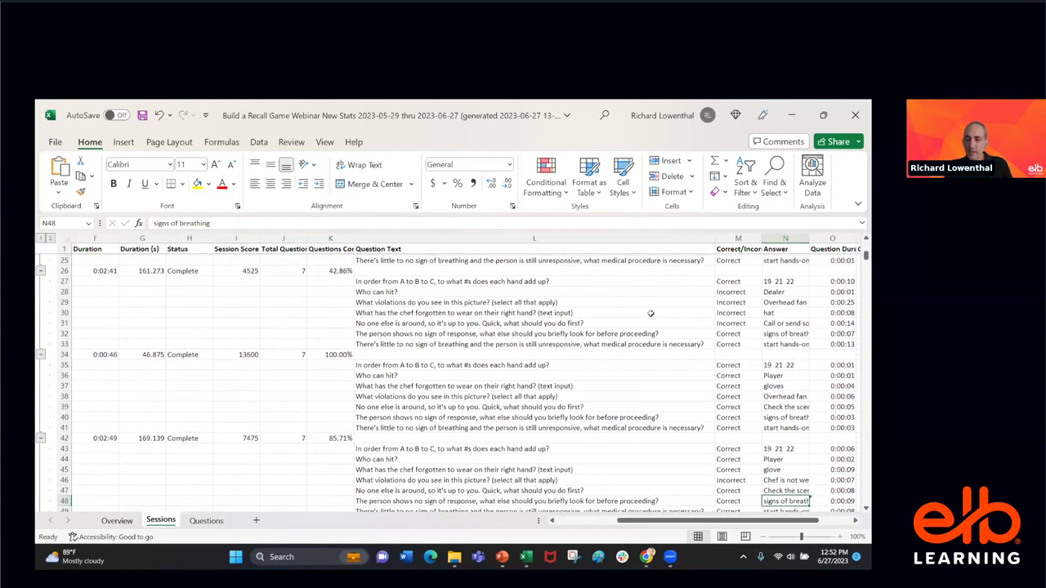
pyautogui.press('Down')
pyautogui.press('Down')
pyautogui.press('Down')
pyautogui.press('Down')
pyautogui.press('Down')
pyautogui.press('Down')
pyautogui.press('Down')
pyautogui.press('Down')
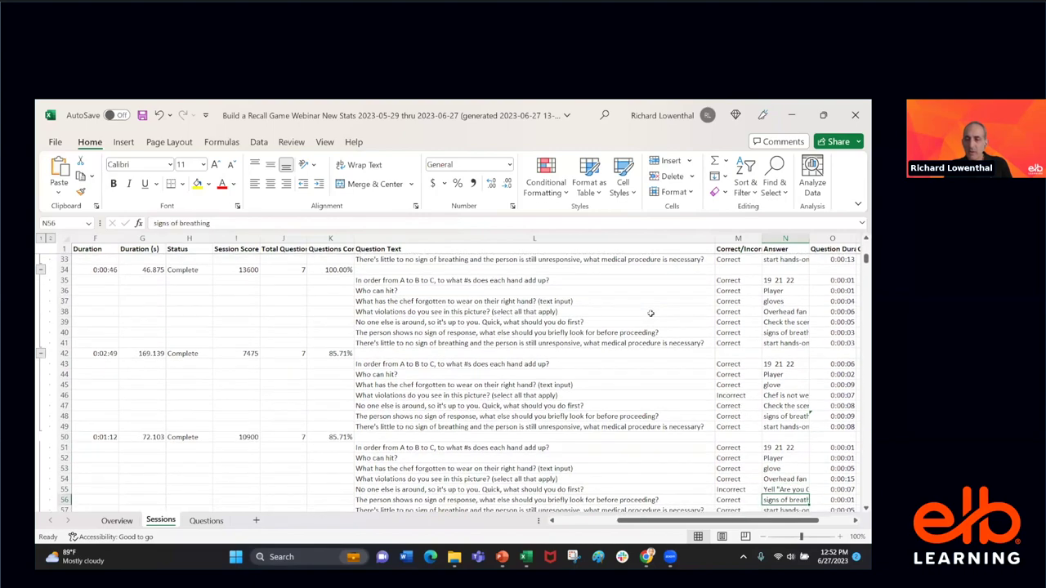
pyautogui.press('Down')
pyautogui.press('Down')
pyautogui.press('Down')
pyautogui.press('Down')
pyautogui.press('Down')
pyautogui.press('Down')
pyautogui.press('Down')
pyautogui.press('Down')
pyautogui.press('Down')
pyautogui.press('Down')
pyautogui.press('Down')
pyautogui.press('Down')
pyautogui.press('Down')
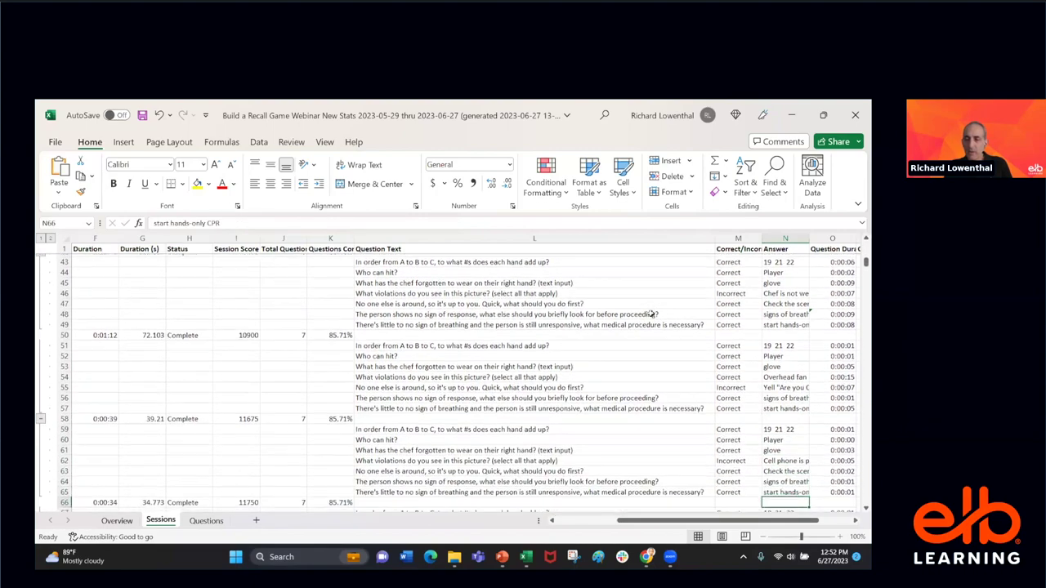
# - Go through the players' recorded answers on the Sessions sheet from N66 down to N110
pyautogui.press('Down')
pyautogui.press('Down')
pyautogui.press('Down')
pyautogui.press('Down')
pyautogui.press('Down')
pyautogui.press('Down')
pyautogui.press('Down')
pyautogui.press('Down')
pyautogui.press('Down')
pyautogui.press('Down')
pyautogui.press('Down')
pyautogui.press('Down')
pyautogui.press('Down')
pyautogui.press('Down')
pyautogui.press('Down')
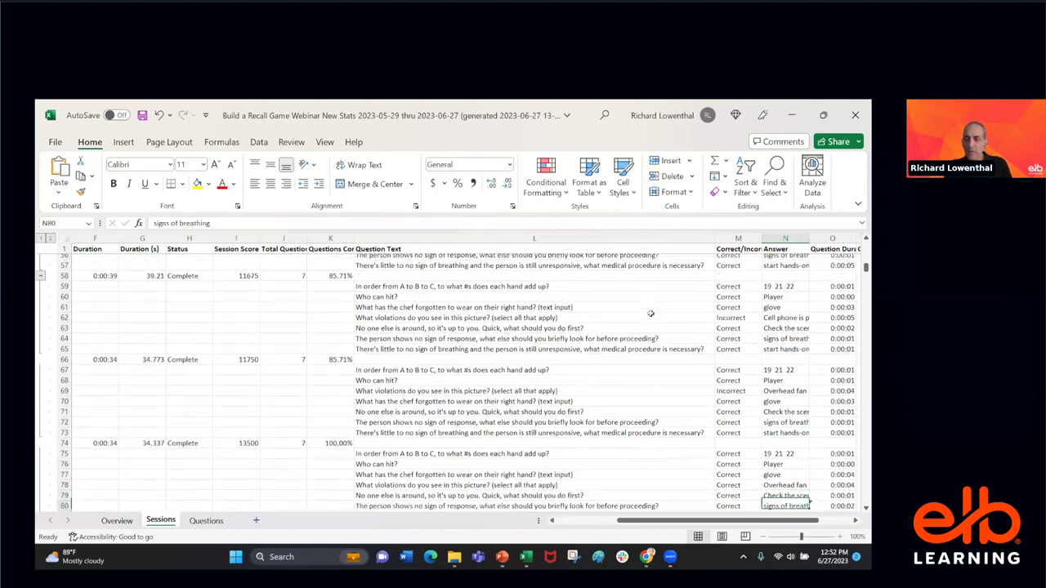
pyautogui.press('Down')
pyautogui.press('Down')
pyautogui.press('Down')
pyautogui.press('Down')
pyautogui.press('Down')
pyautogui.press('Down')
pyautogui.press('Down')
pyautogui.press('Down')
pyautogui.press('Down')
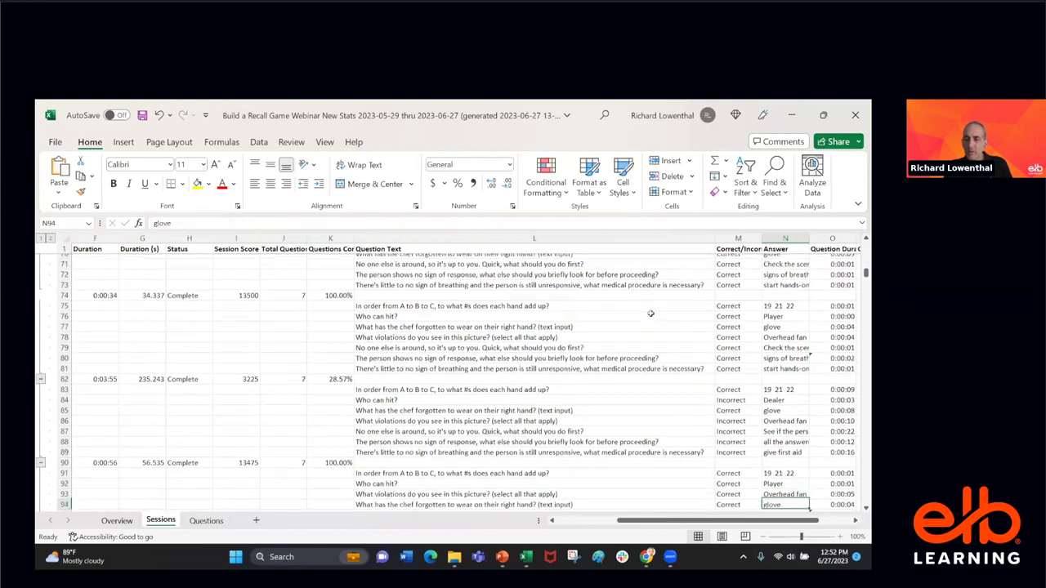
pyautogui.press('Down')
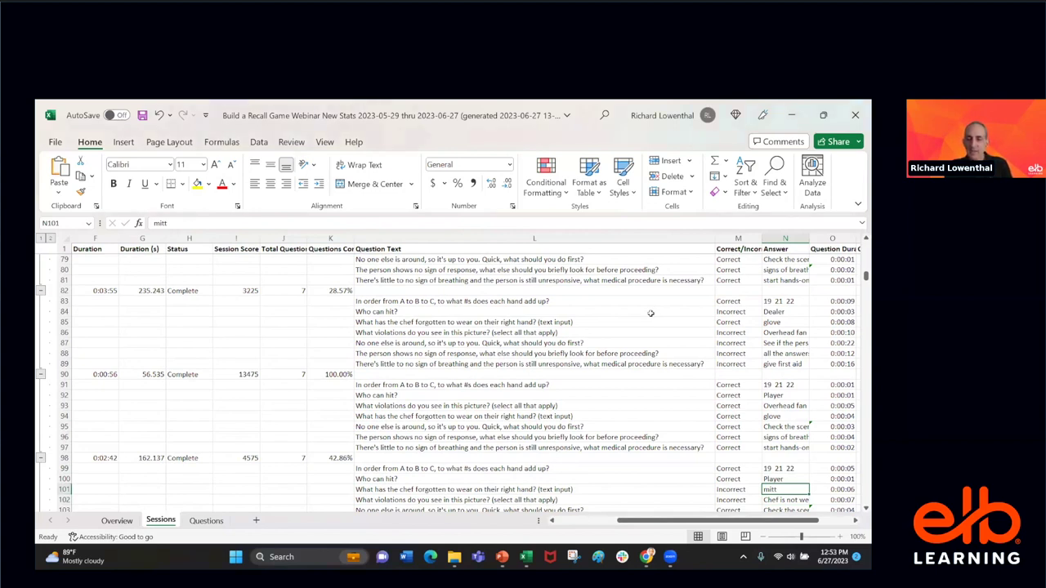
pyautogui.press('Down')
pyautogui.press('Down')
pyautogui.press('Down')
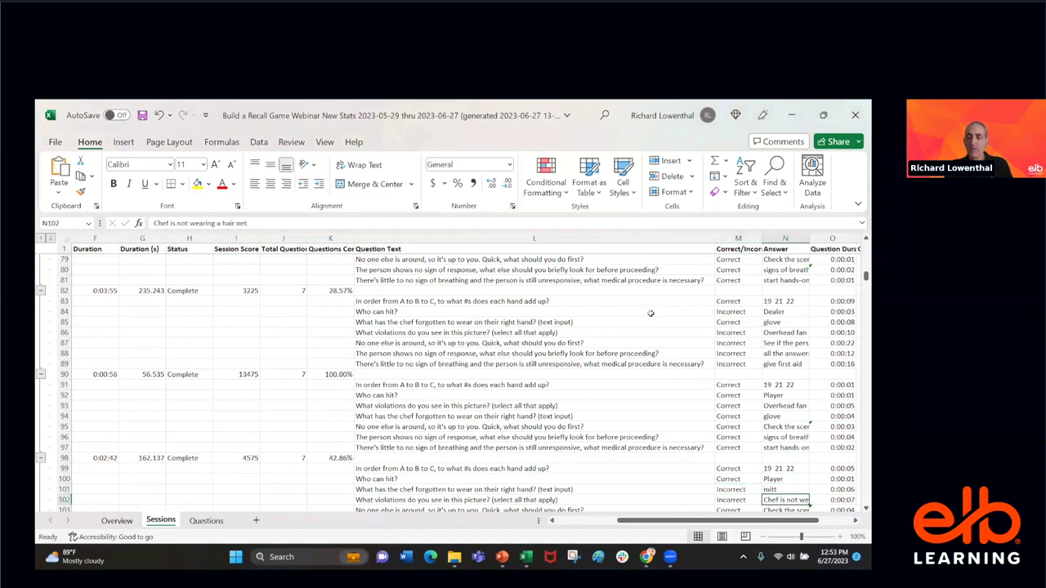
pyautogui.press('Down')
pyautogui.press('Down')
pyautogui.press('Down')
pyautogui.press('Down')
pyautogui.press('Down')
pyautogui.press('Down')
pyautogui.press('Down')
pyautogui.press('Down')
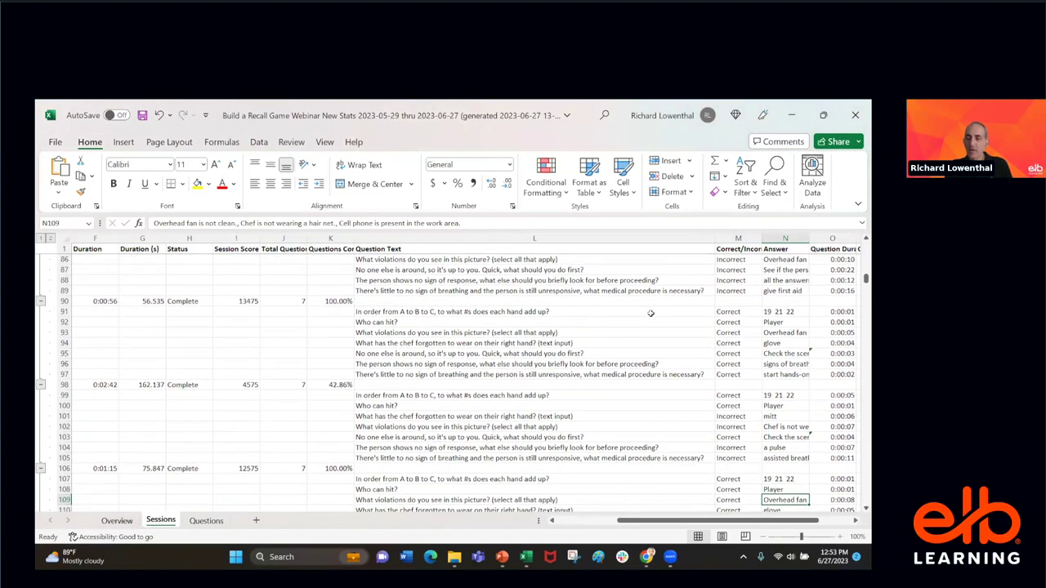
pyautogui.press('Up')
pyautogui.press('Up')
pyautogui.press('Left')
pyautogui.press('Right')
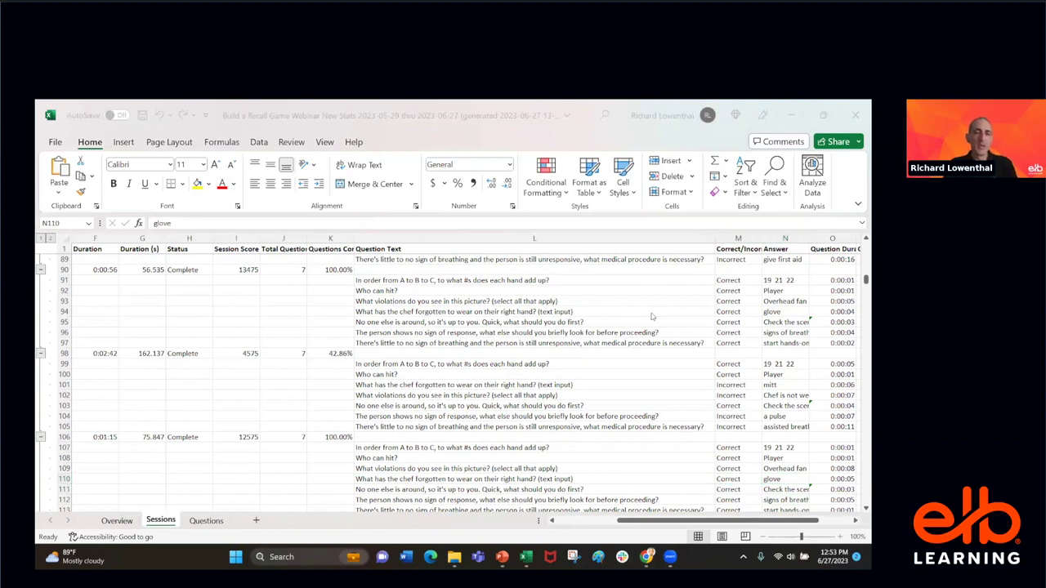
# - Switch to the game editor in The Training Arcade, expand Question Group 4: CPR, and review its video and question list
pyautogui.hotkey('alt', 'Tab')
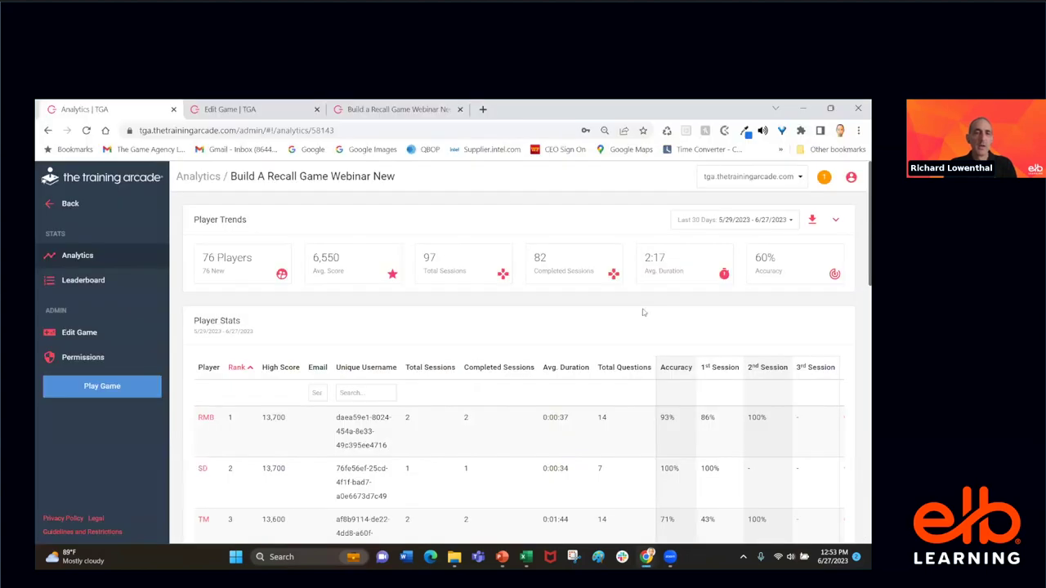
pyautogui.click(230, 107)
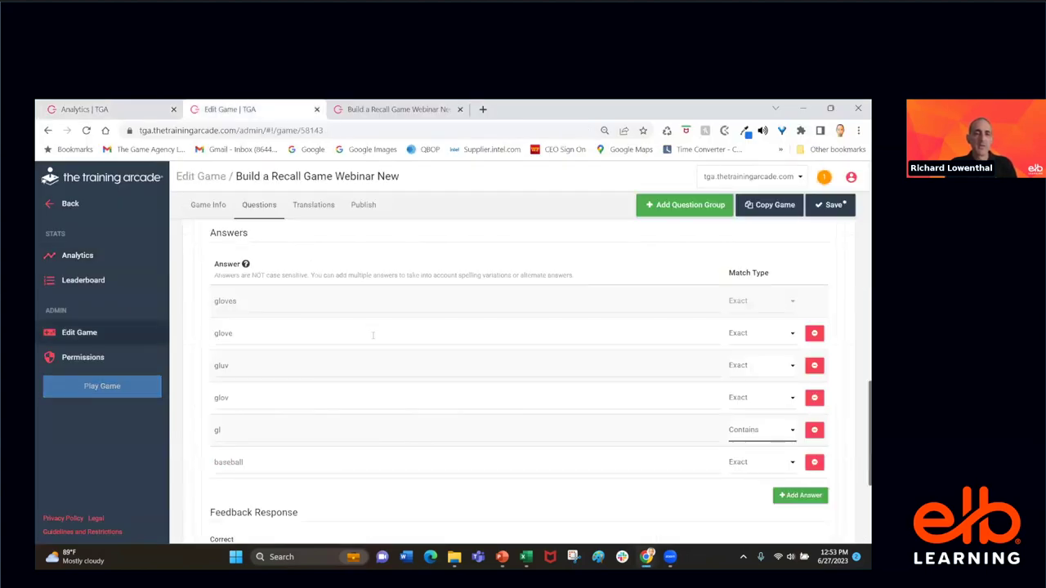
pyautogui.scroll(-2, 373, 335)
pyautogui.scroll(-2, 372, 335)
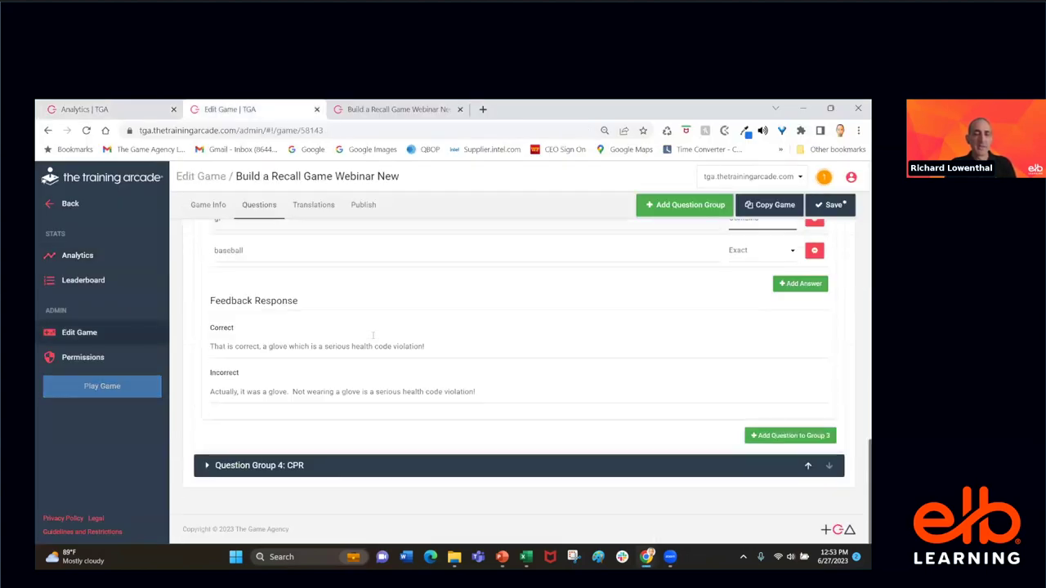
pyautogui.click(251, 465)
pyautogui.scroll(-1, 341, 433)
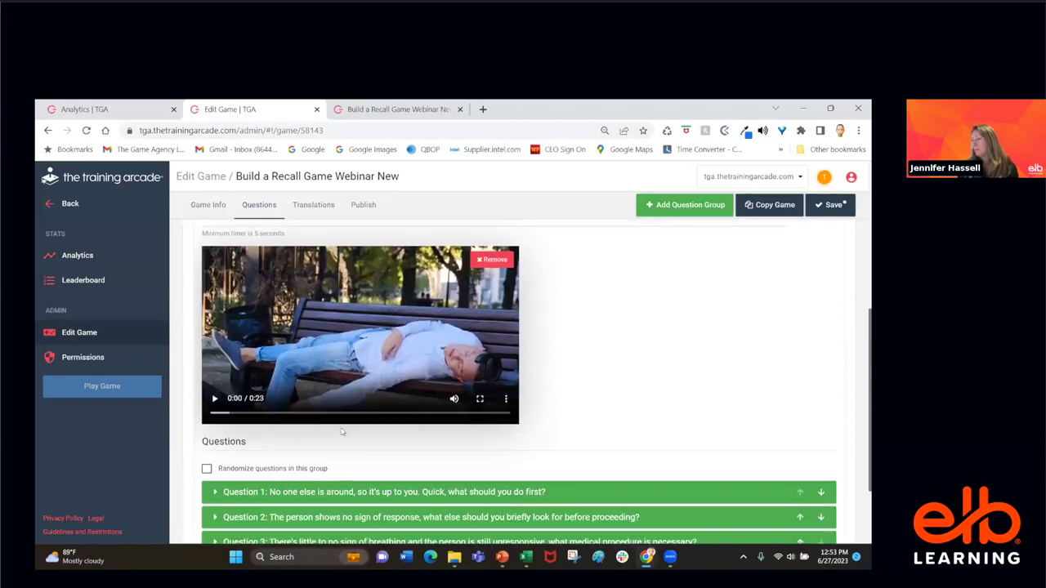
pyautogui.scroll(1, 341, 432)
pyautogui.scroll(-2, 341, 432)
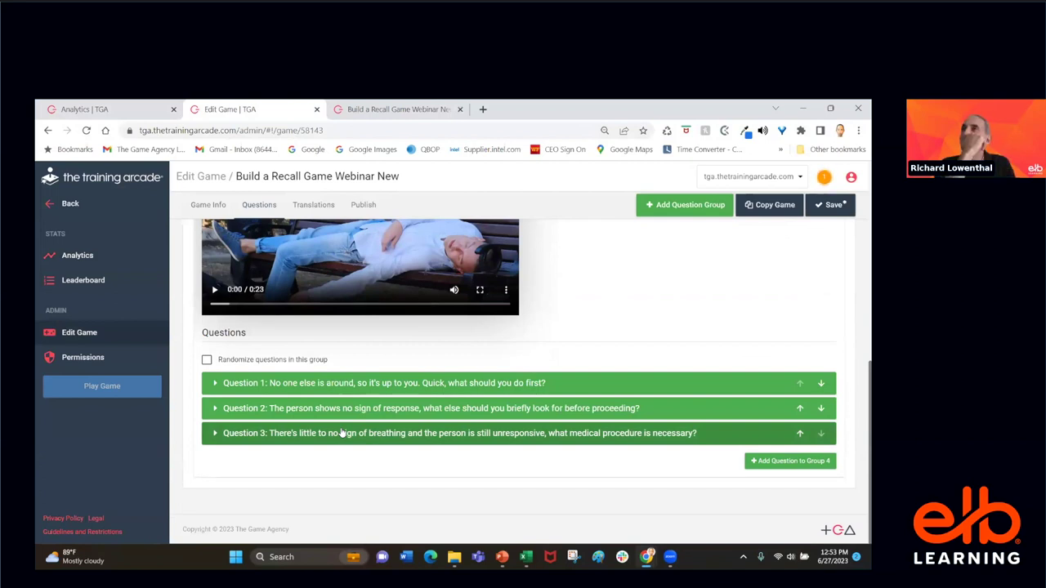
# - Switch back to the stats workbook in Excel and inspect the chef's right hand question in L94 and its answer in N94
pyautogui.hotkey('alt', 'Tab')
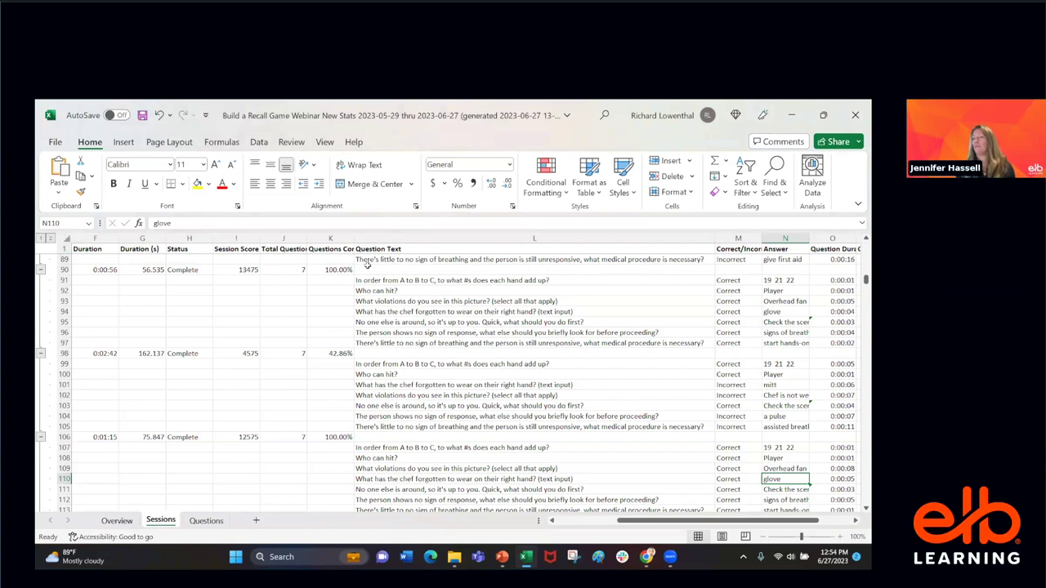
pyautogui.click(784, 312)
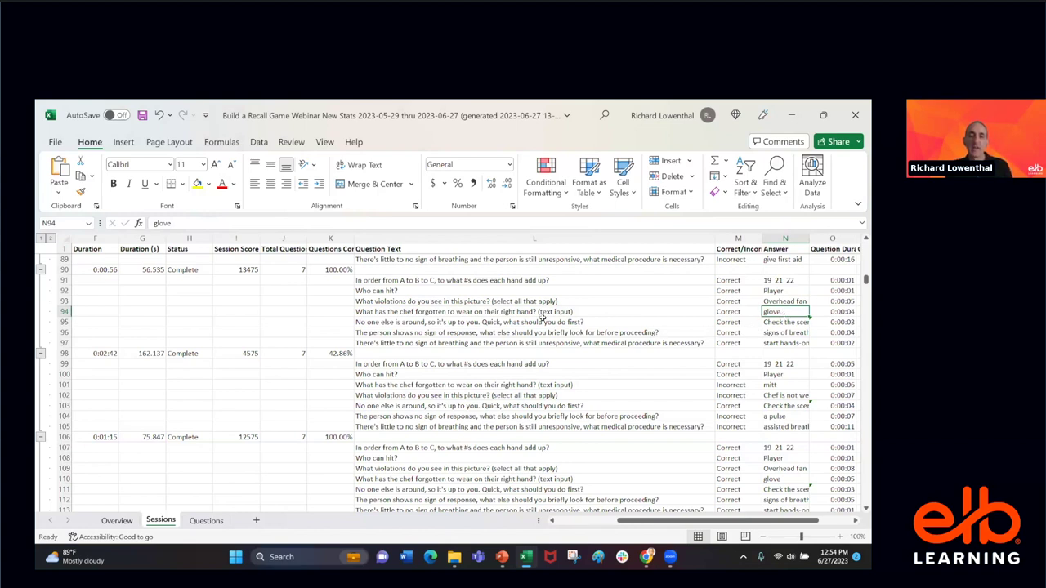
pyautogui.click(65, 235)
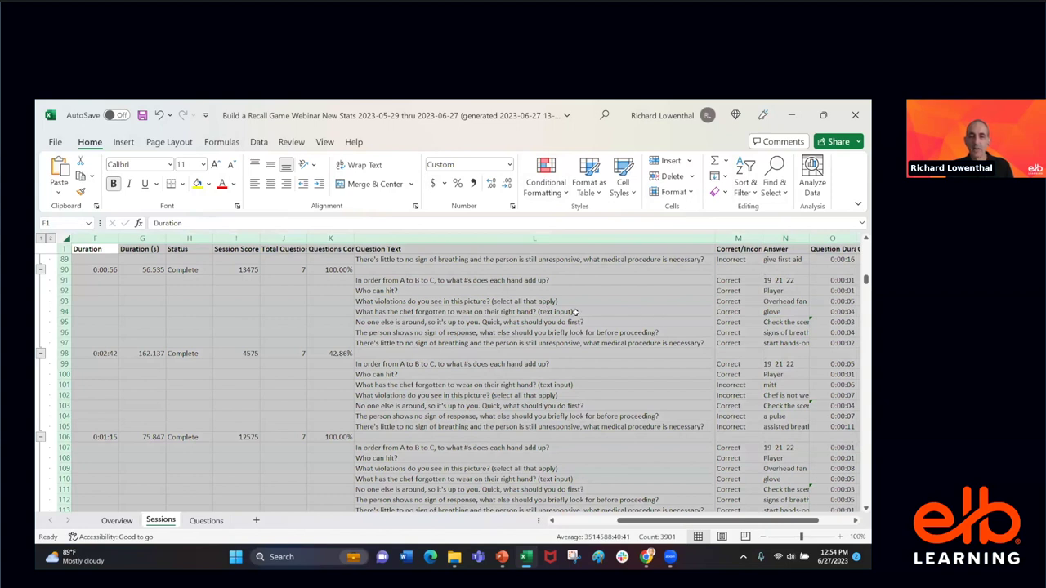
pyautogui.click(575, 312)
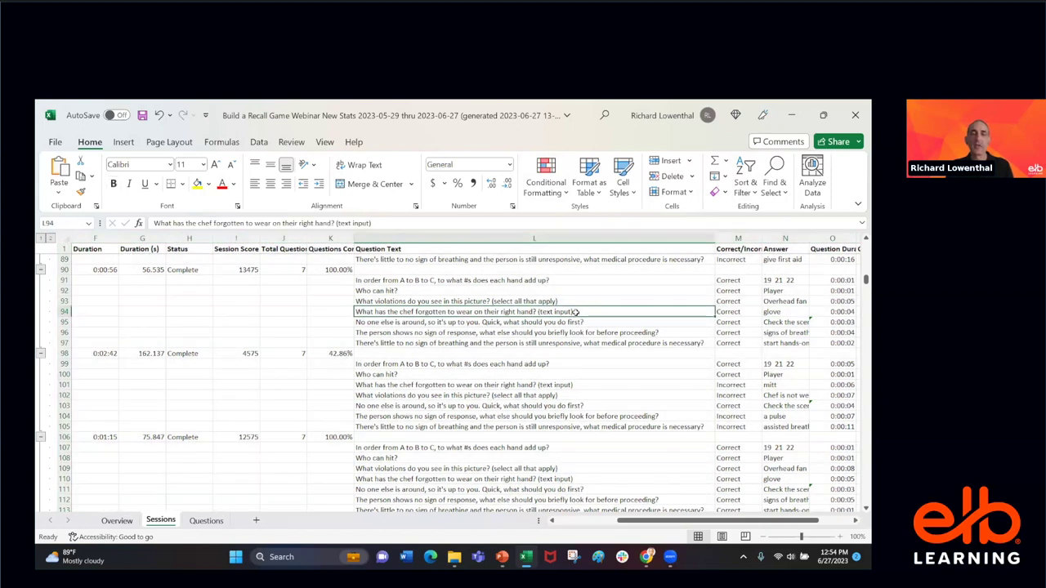
pyautogui.click(777, 313)
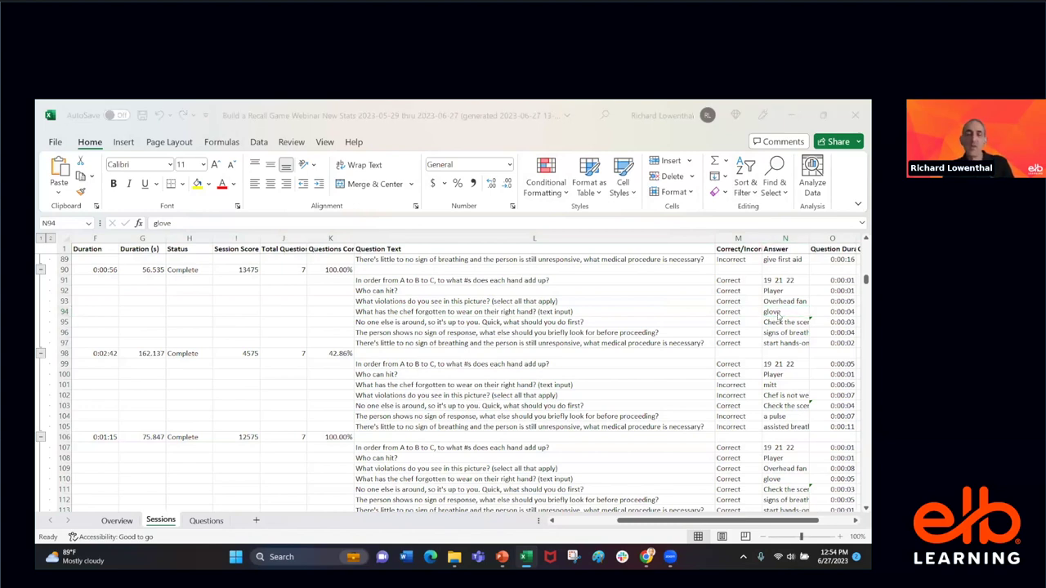
# - Return to the game editor and review the CPR group's settings plus the answers and feedback of its Question 3
pyautogui.hotkey('alt', 'Tab')
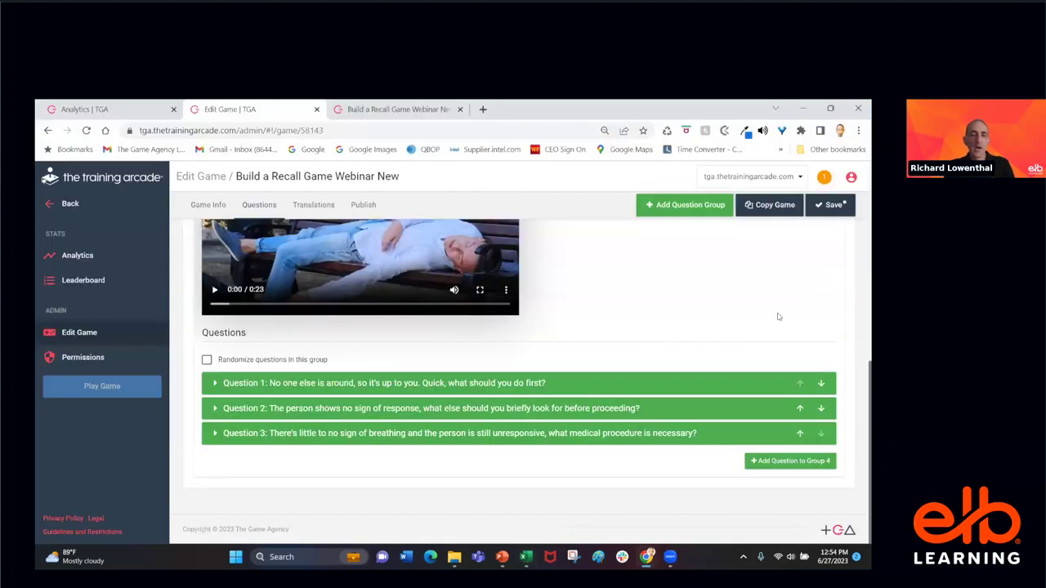
pyautogui.scroll(3, 467, 326)
pyautogui.scroll(2, 467, 327)
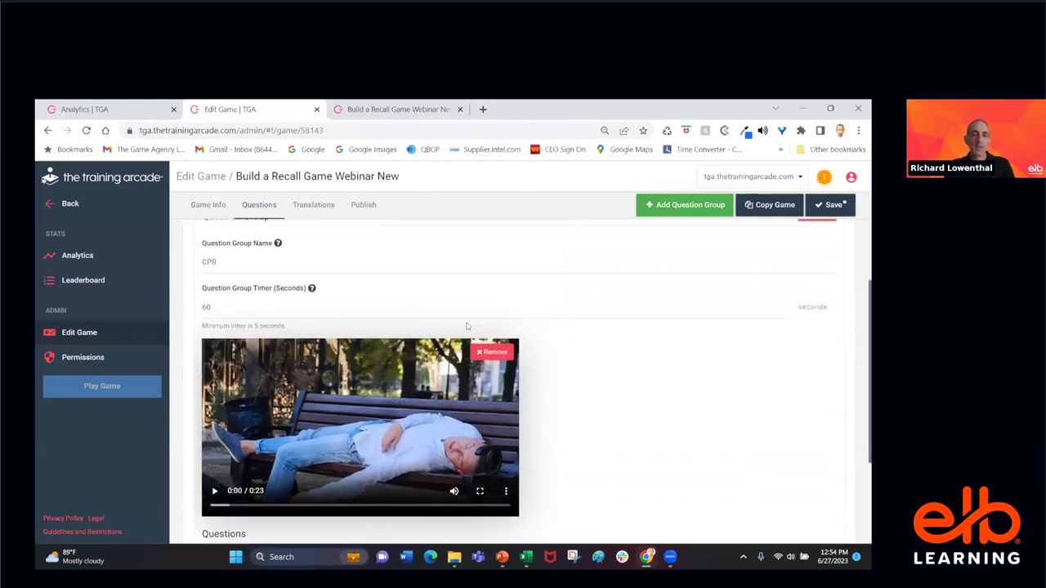
pyautogui.scroll(-3, 467, 327)
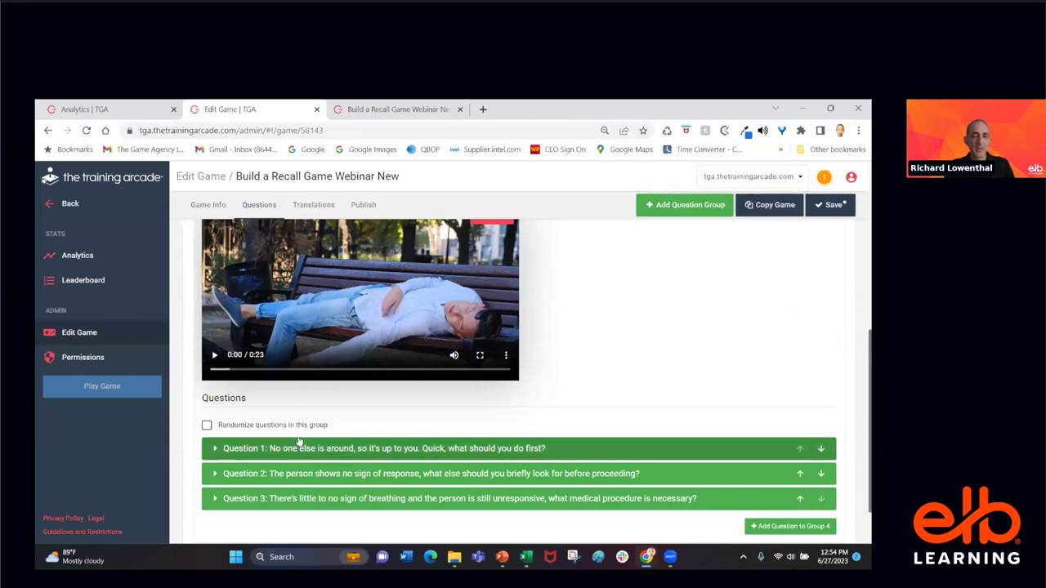
pyautogui.click(303, 505)
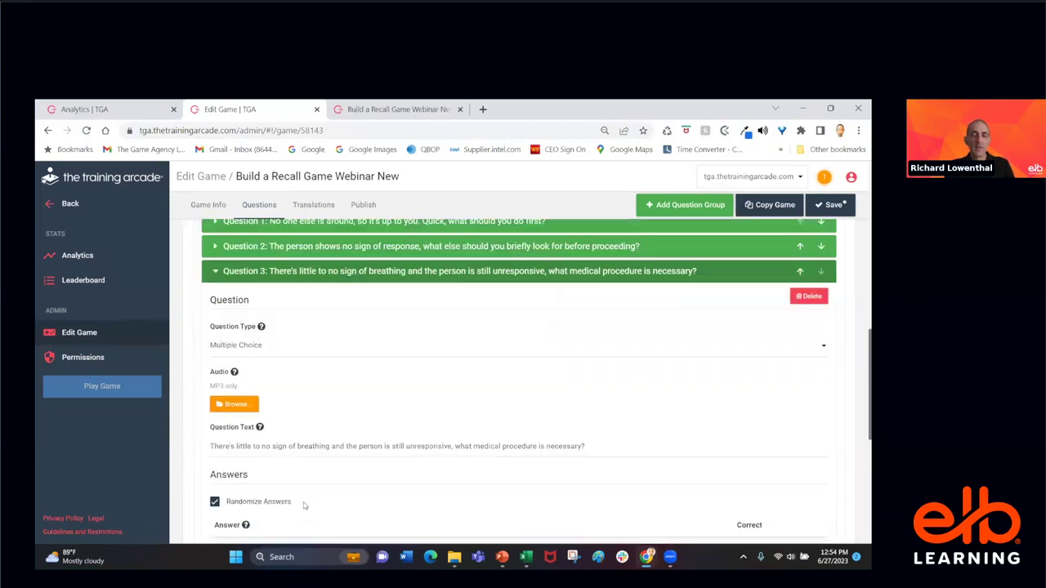
pyautogui.scroll(-2, 303, 505)
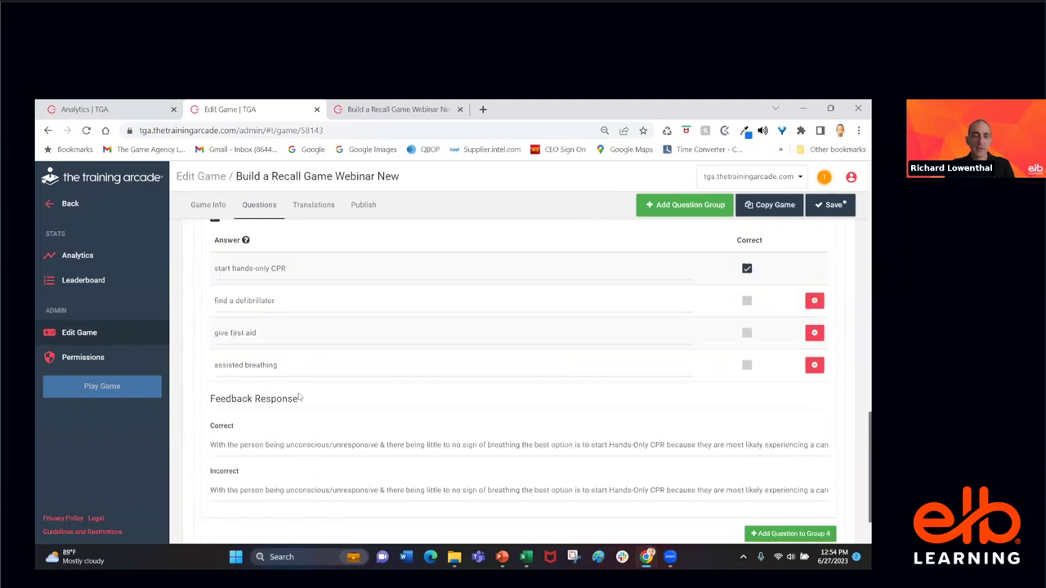
pyautogui.scroll(-1, 299, 397)
pyautogui.scroll(2, 299, 397)
pyautogui.scroll(10, 299, 397)
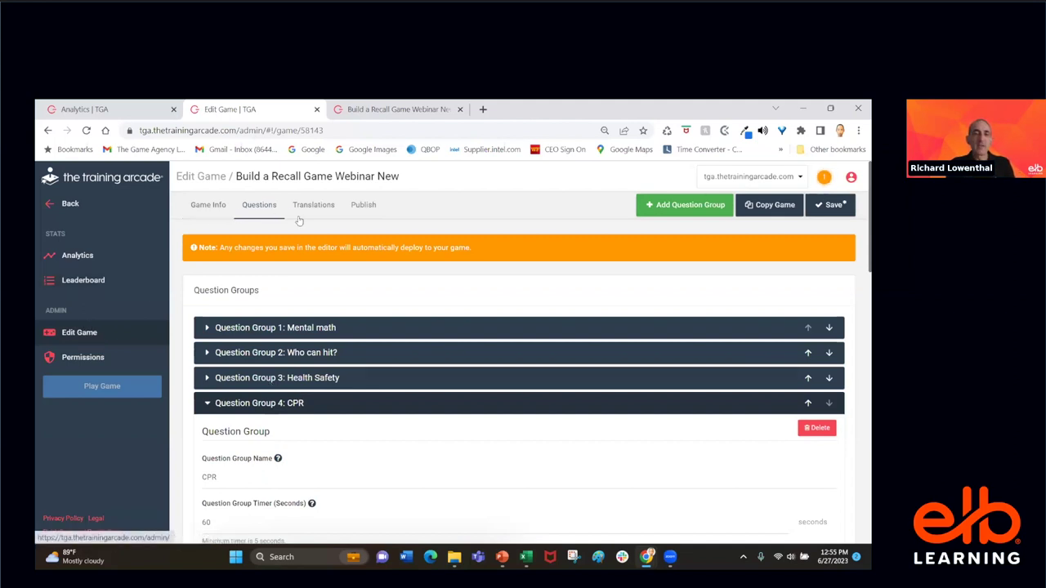
# - Examine the game's URL, SCORM, Embed Game and Docebo publishing options, and bring up the game's start screen
pyautogui.click(362, 215)
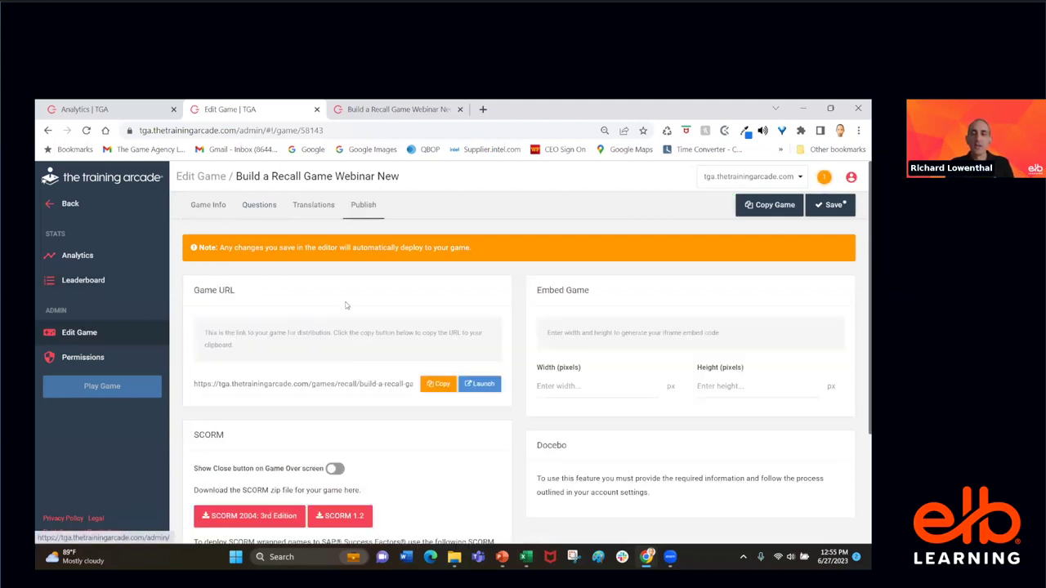
pyautogui.scroll(-1, 346, 306)
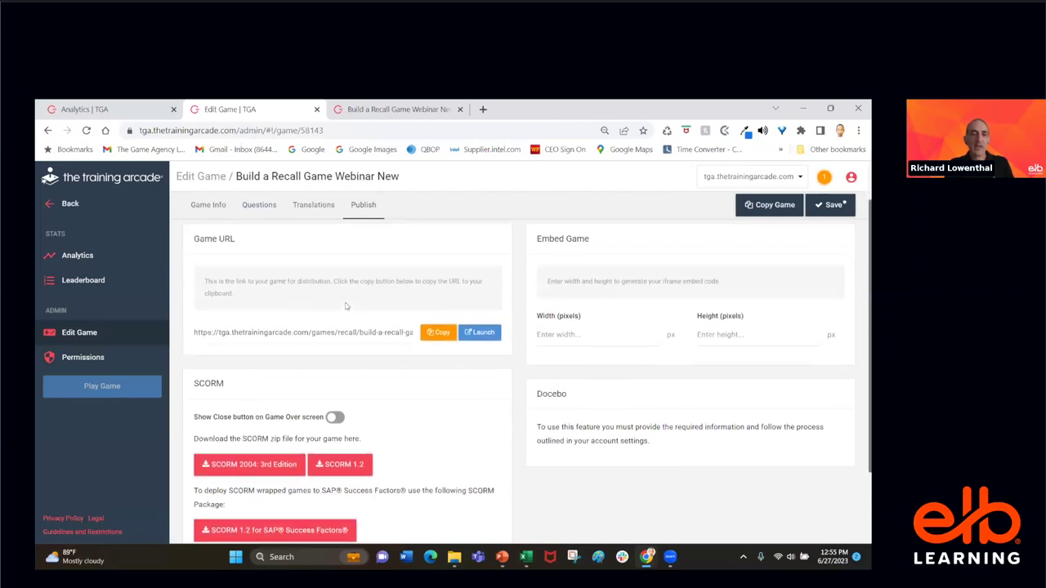
pyautogui.scroll(1, 346, 307)
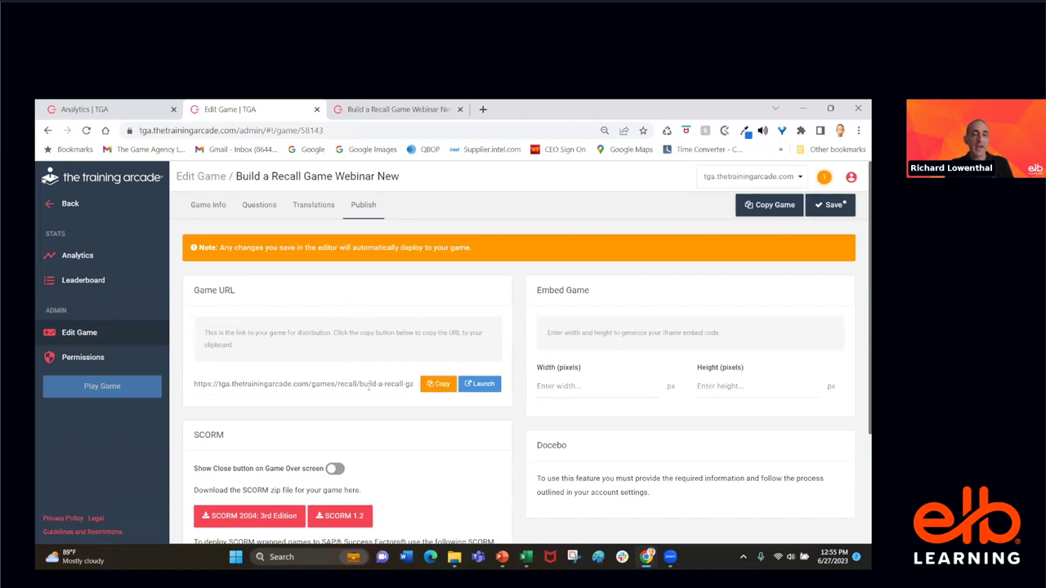
pyautogui.scroll(-2, 369, 391)
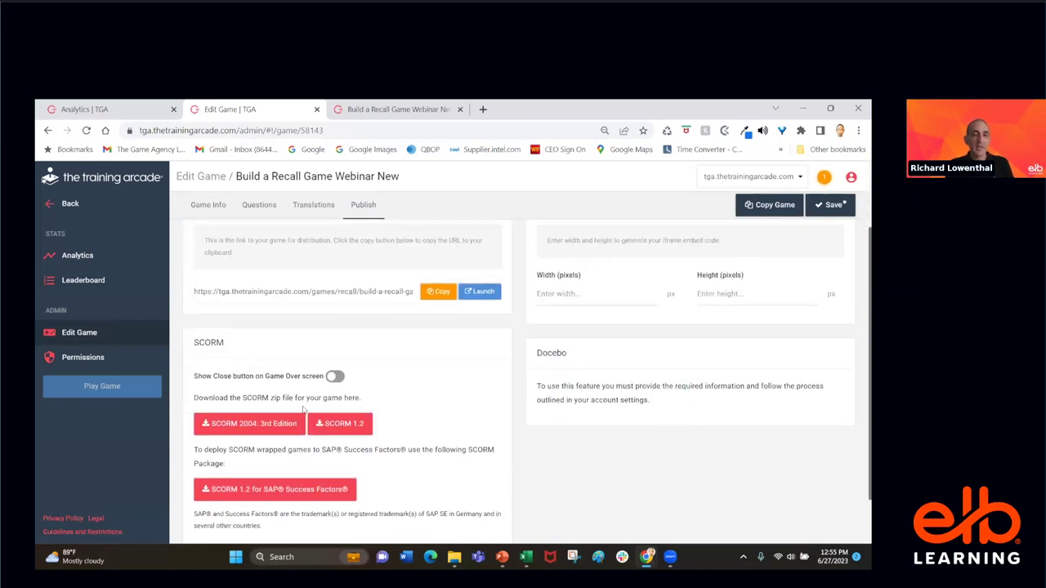
pyautogui.scroll(2, 288, 438)
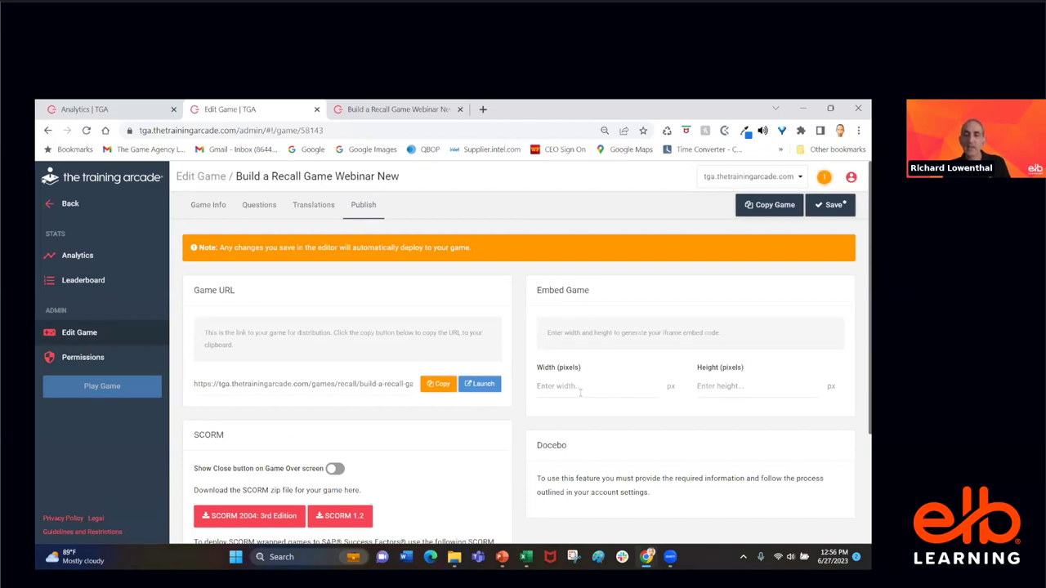
pyautogui.scroll(-1, 643, 321)
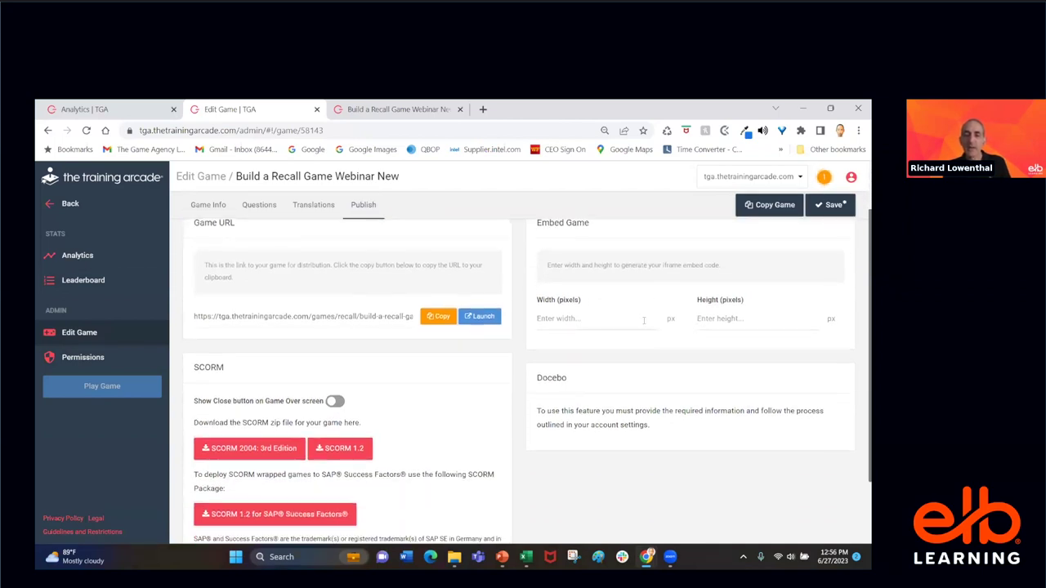
pyautogui.scroll(-1, 643, 320)
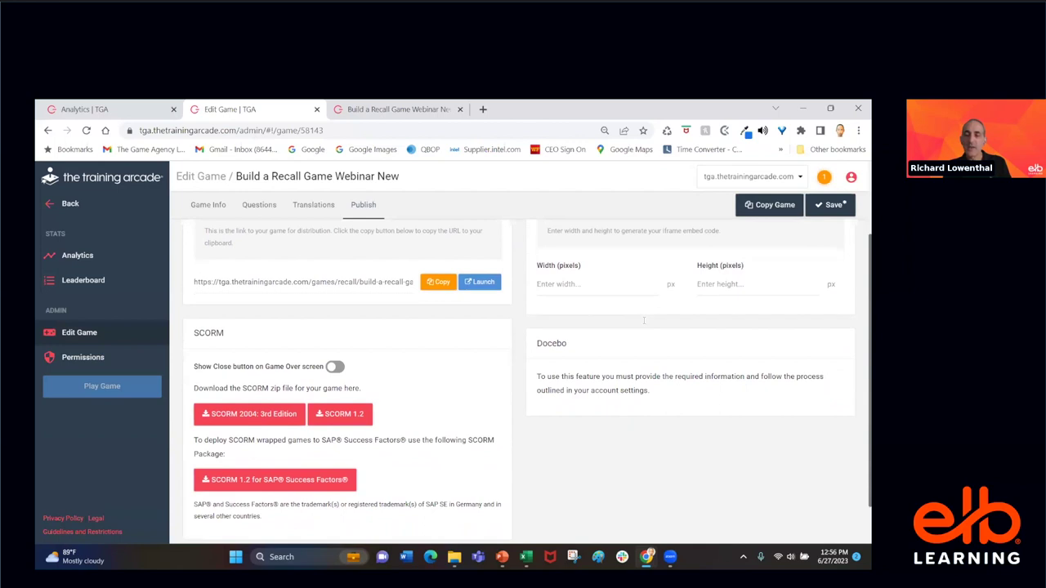
pyautogui.scroll(1, 643, 323)
pyautogui.scroll(1, 643, 324)
pyautogui.scroll(-1, 643, 324)
pyautogui.scroll(1, 643, 325)
pyautogui.scroll(-1, 643, 324)
pyautogui.scroll(1, 643, 324)
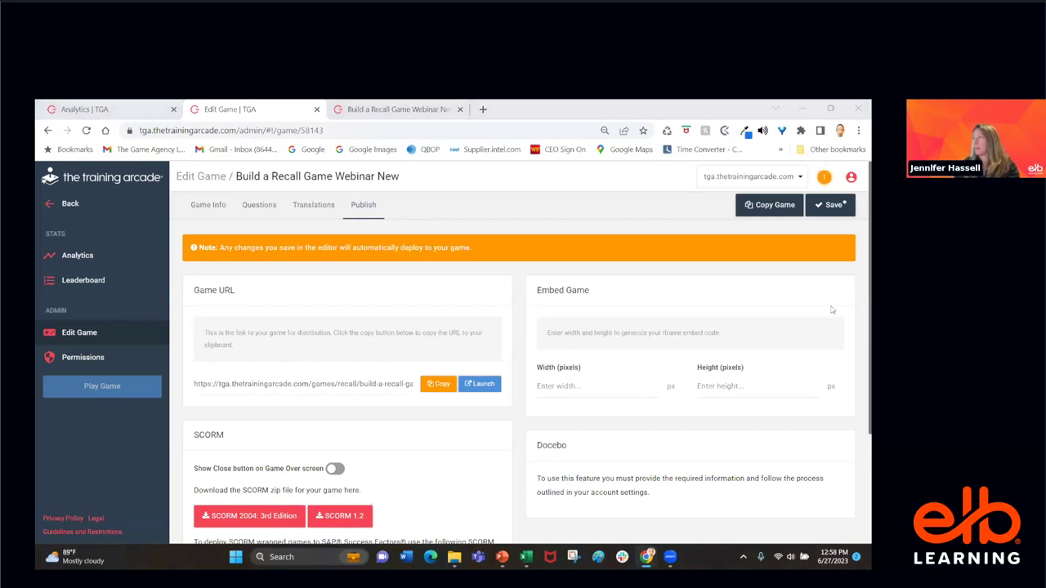
pyautogui.click(396, 109)
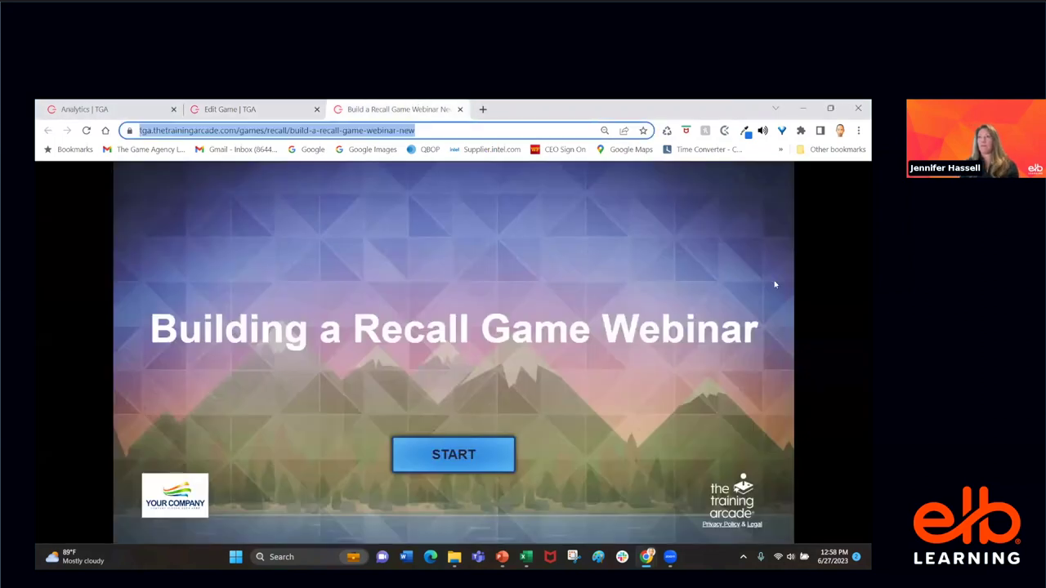